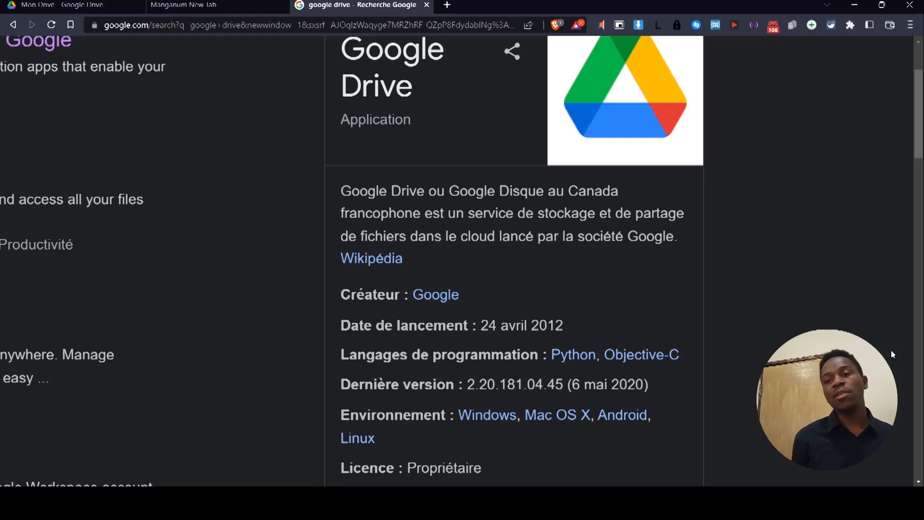
# Open the 'Personal Cloud Storage & File Sharing Platform - Google' search result and scroll its overview page.
pyautogui.scroll(-1, 891, 354)
pyautogui.scroll(-1, 891, 354)
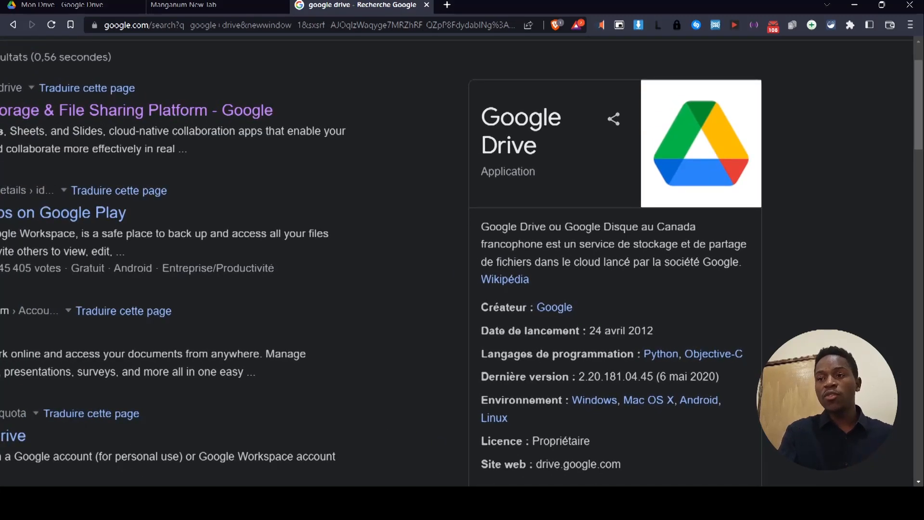
pyautogui.scroll(-2, 891, 354)
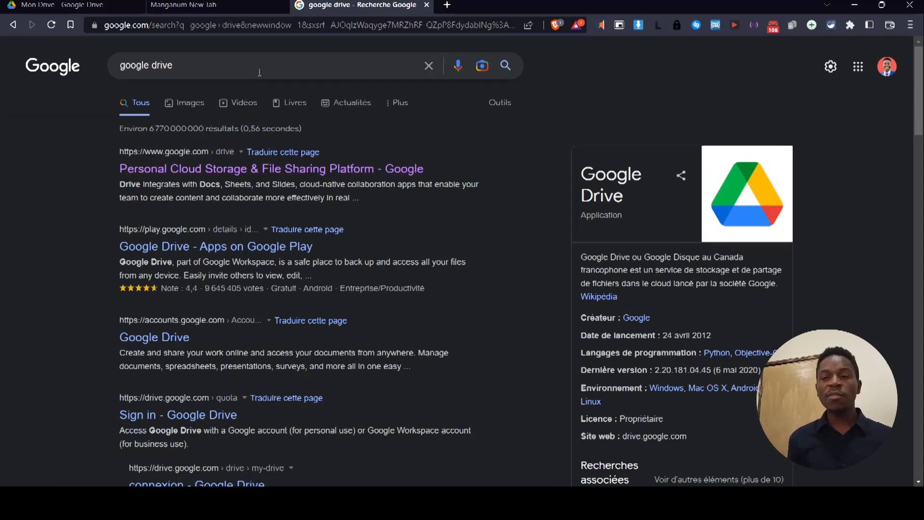
pyautogui.click(231, 173)
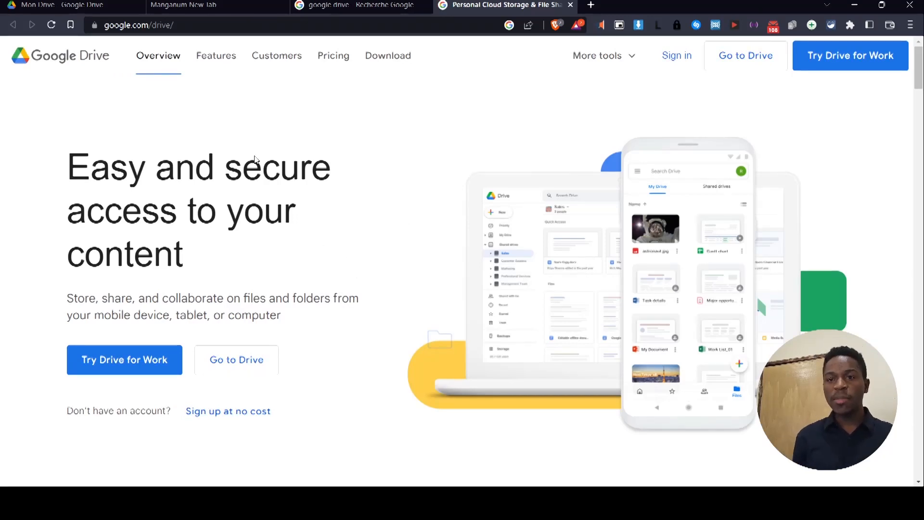
pyautogui.scroll(-2, 388, 200)
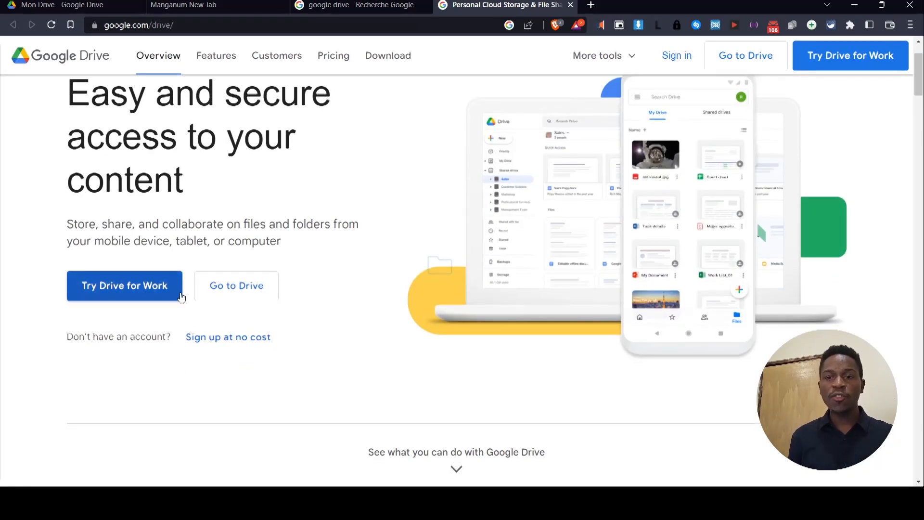
# Go to Drive, dismiss the file-moving tip, and close the search and overview tabs.
pyautogui.click(236, 287)
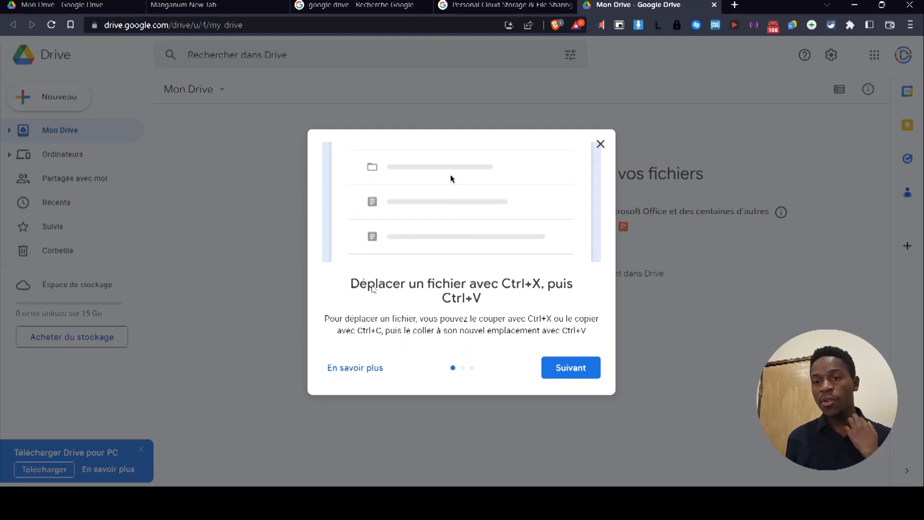
pyautogui.press('Escape')
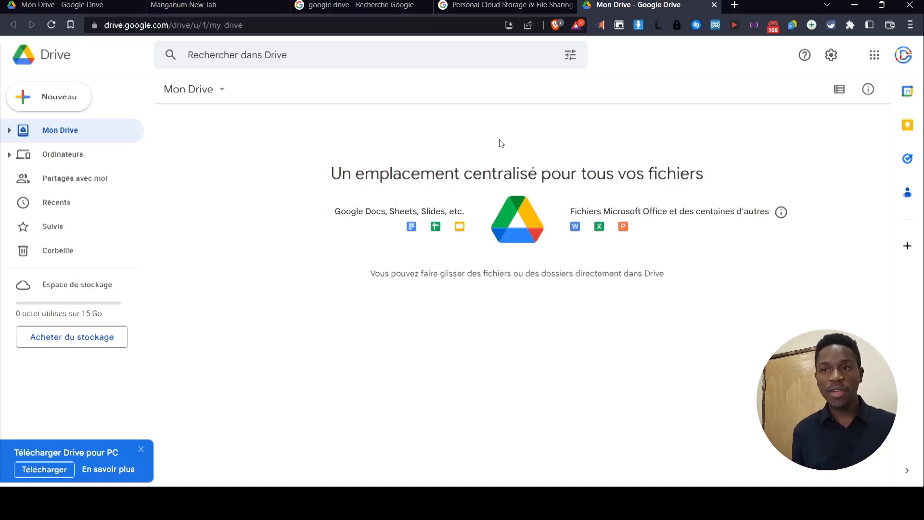
pyautogui.click(357, 5)
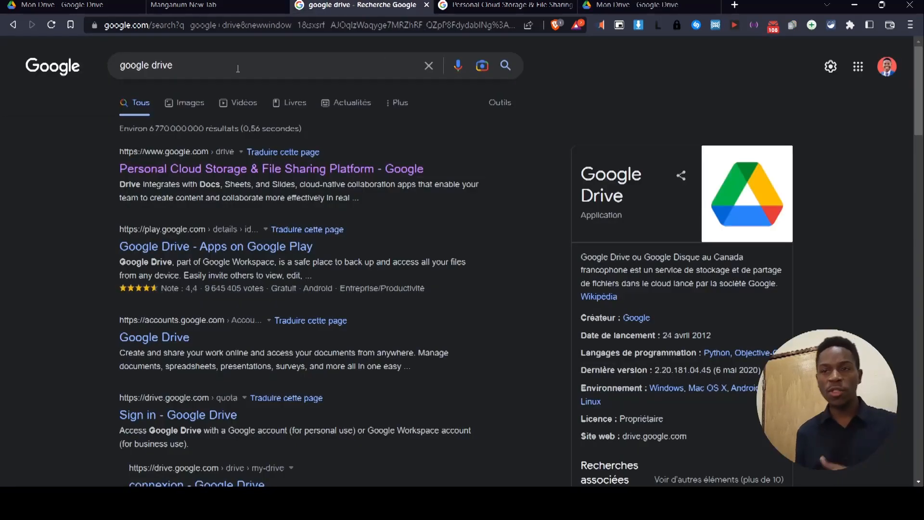
pyautogui.click(425, 5)
pyautogui.click(426, 5)
# Load drive.google.com from the address bar.
pyautogui.click(361, 24)
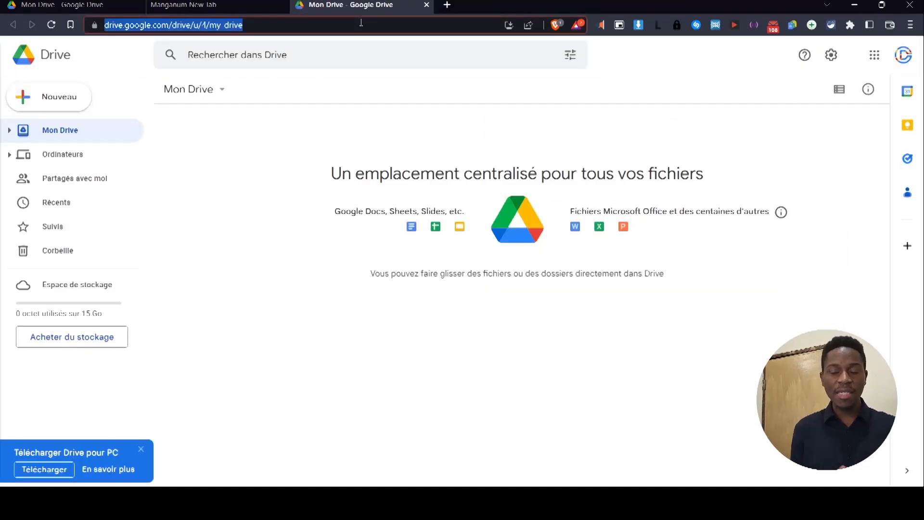
pyautogui.write('drive.googl')
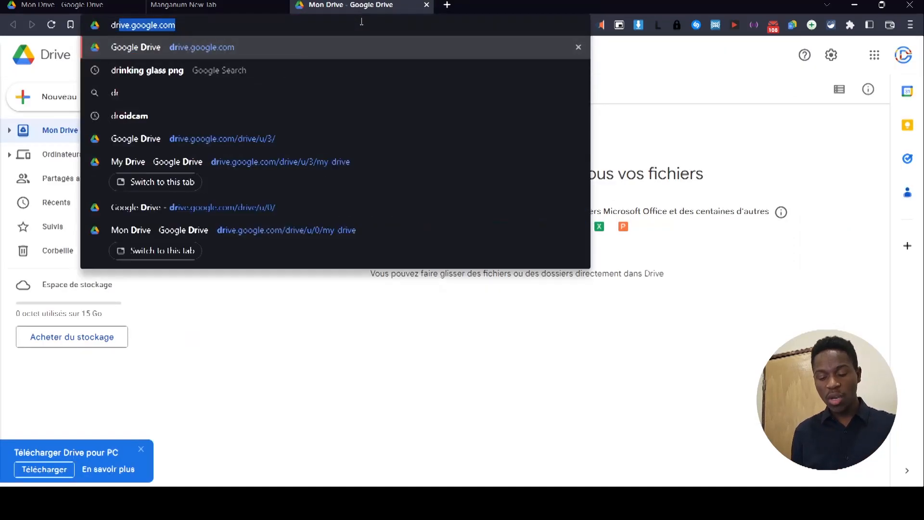
pyautogui.write('e.com')
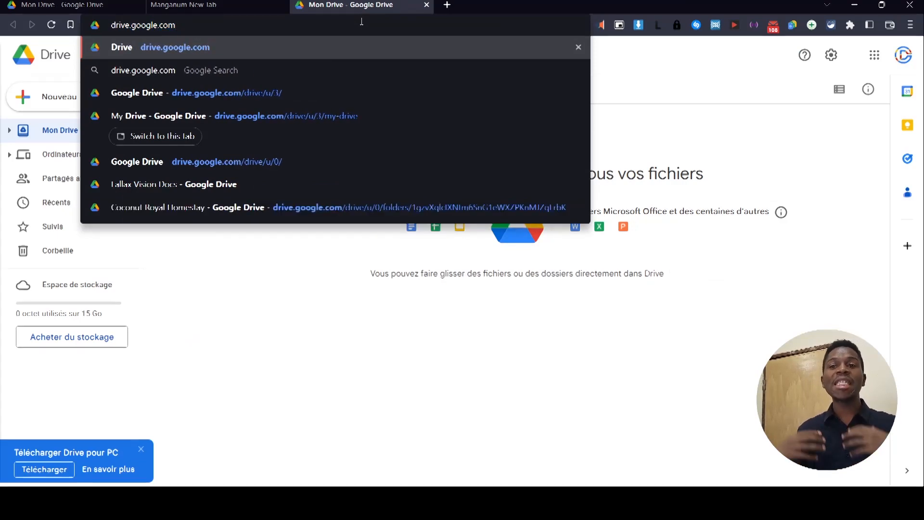
pyautogui.press('Return')
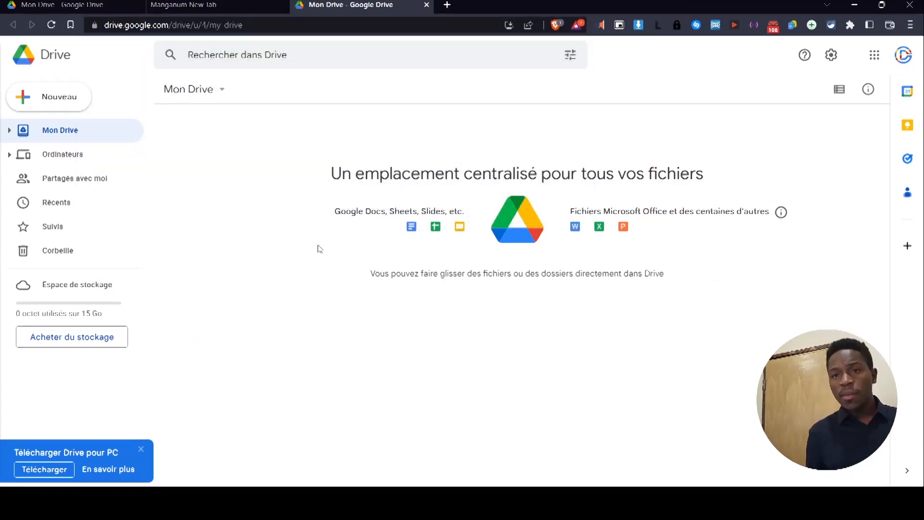
pyautogui.click(904, 55)
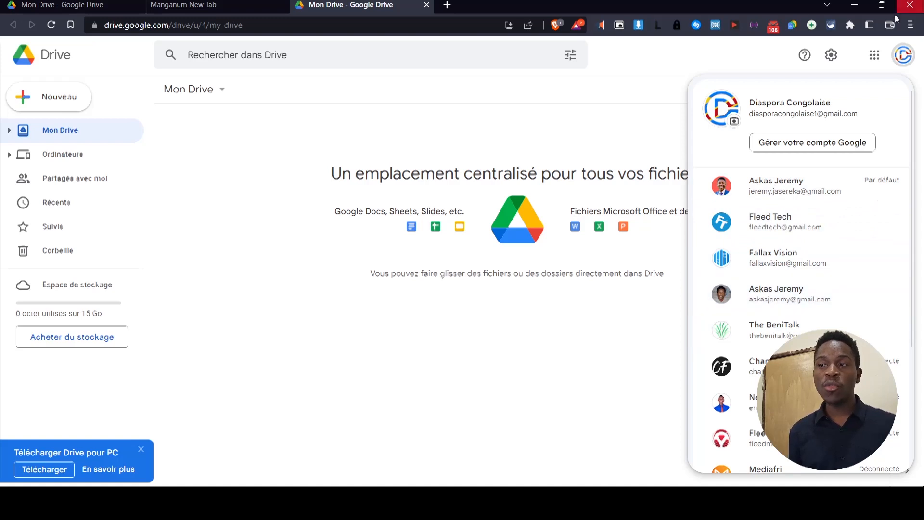
pyautogui.click(251, 309)
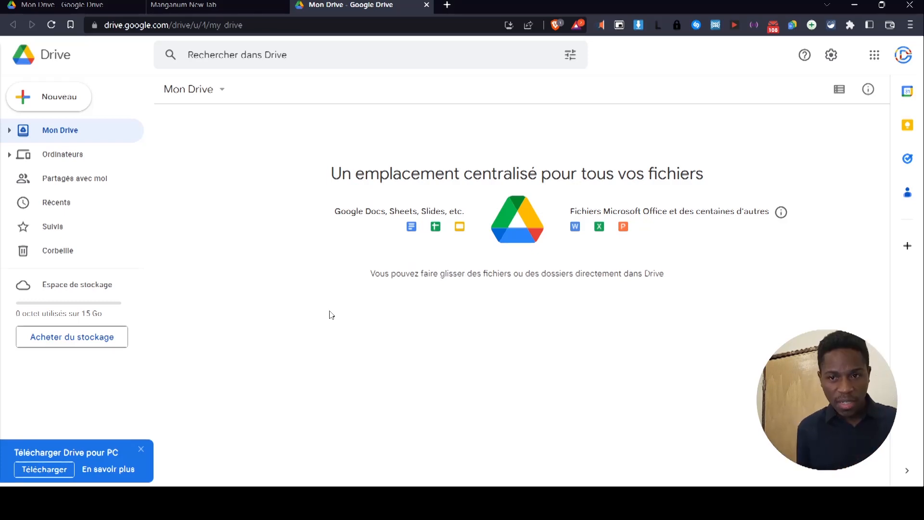
# Create a new folder named 'Dossier 1' from the right-click menu in My Drive.
pyautogui.rightClick(278, 286)
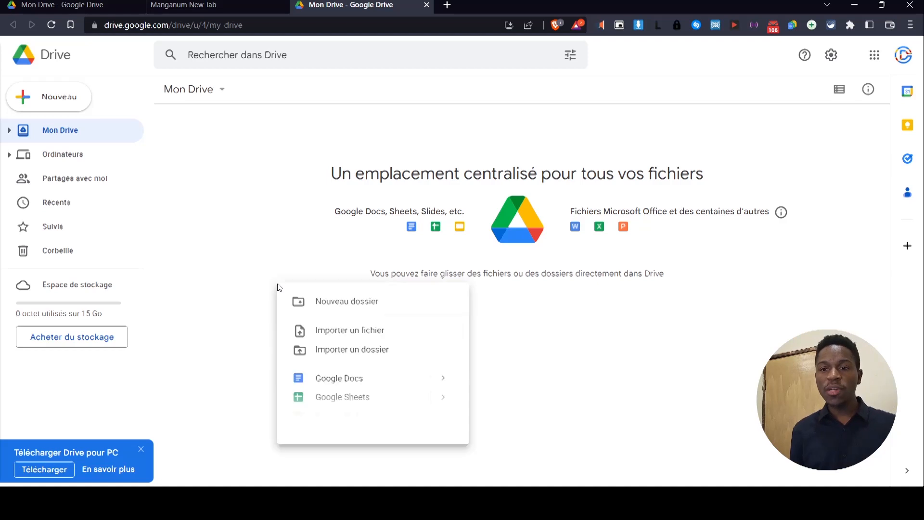
pyautogui.click(380, 302)
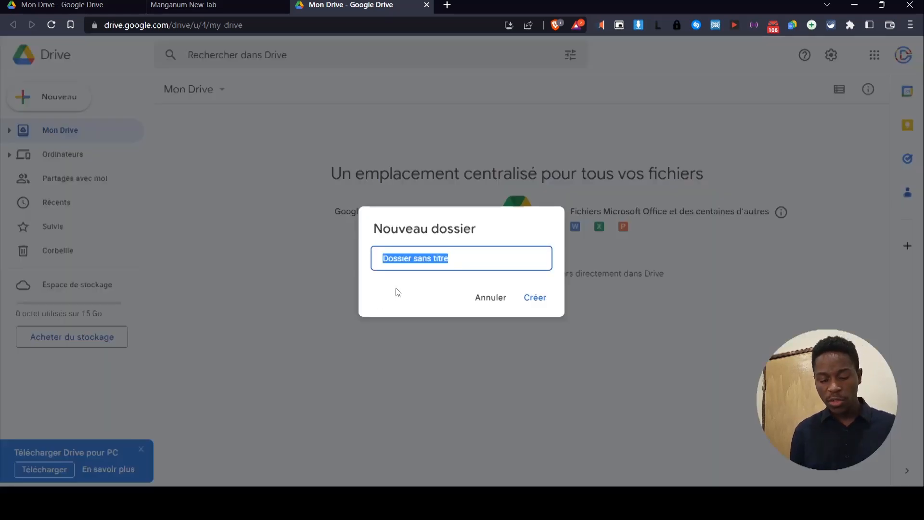
pyautogui.write('Dossier 1')
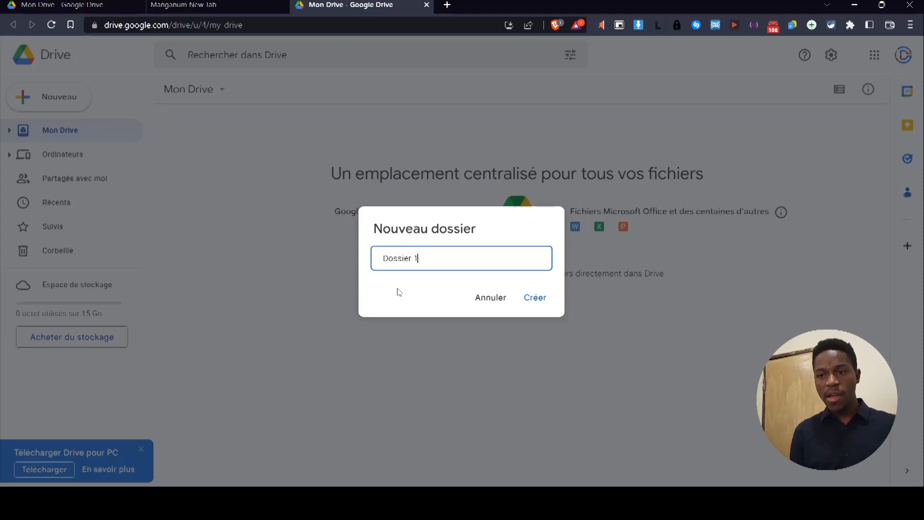
pyautogui.click(546, 309)
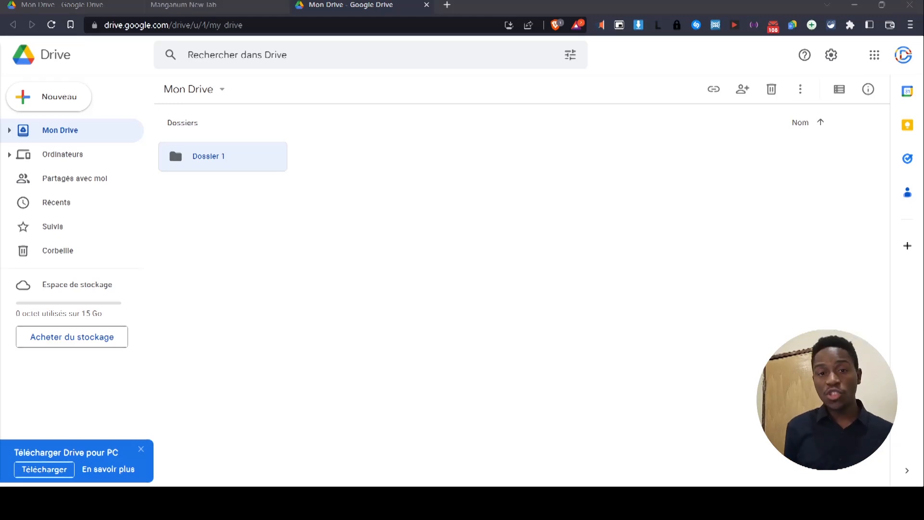
# Drag the 'Dossier à partir de l'ordinateur' folder into My Drive, then browse the Nouveau menu and Plus submenu.
pyautogui.moveTo(462, 260); pyautogui.dragTo(293, 368)
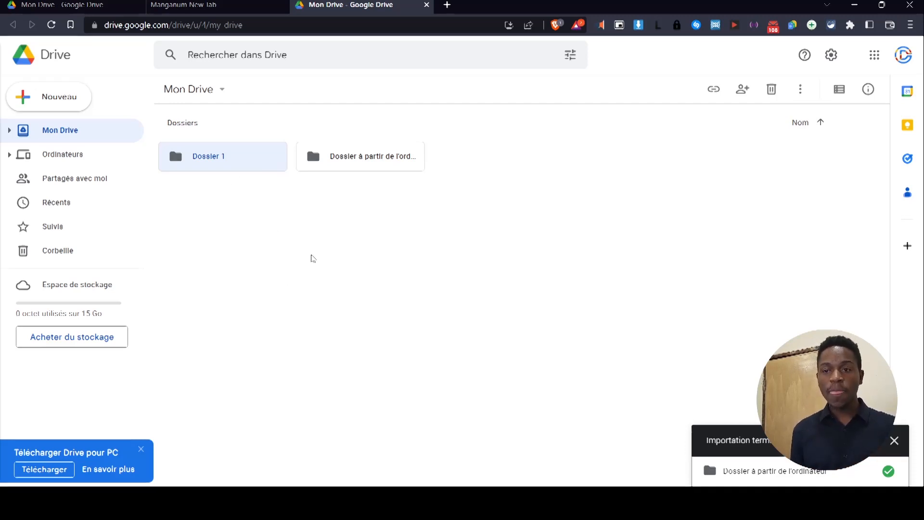
pyautogui.click(321, 259)
pyautogui.rightClick(321, 259)
pyautogui.moveTo(390, 353)
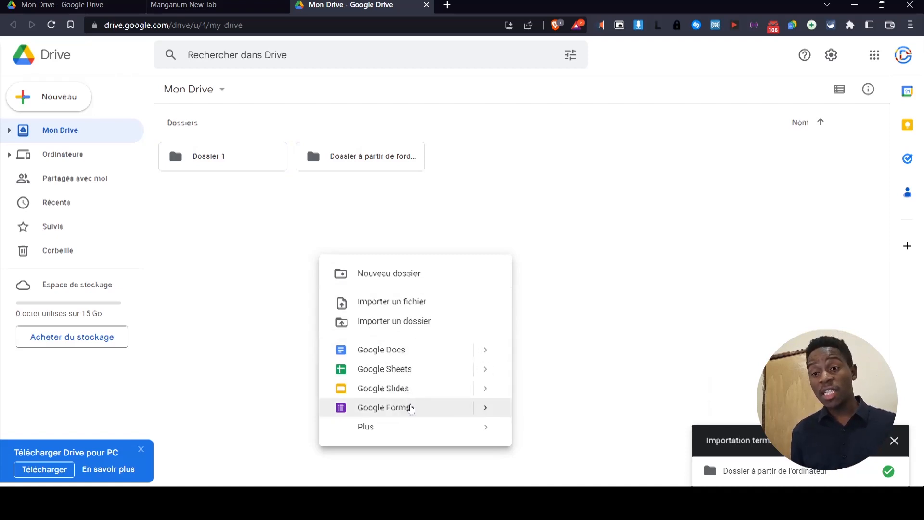
pyautogui.moveTo(378, 437)
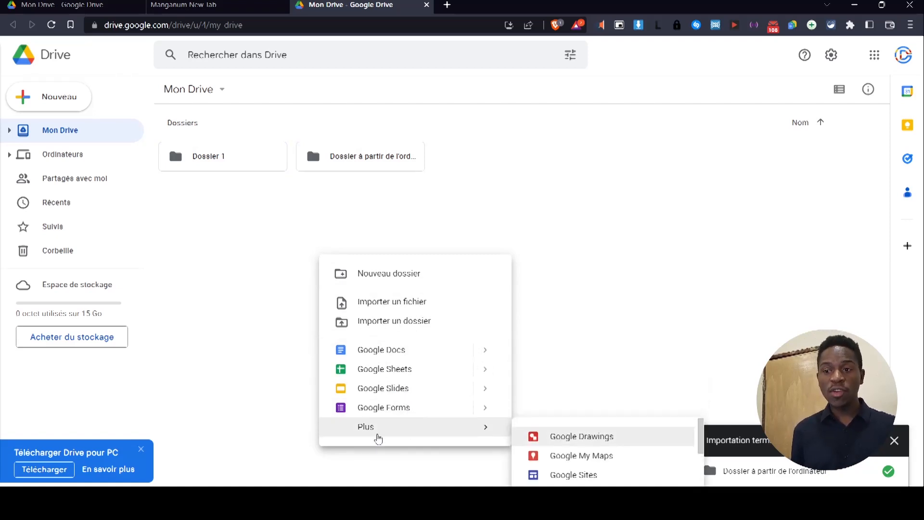
pyautogui.rightClick(492, 128)
pyautogui.moveTo(607, 302)
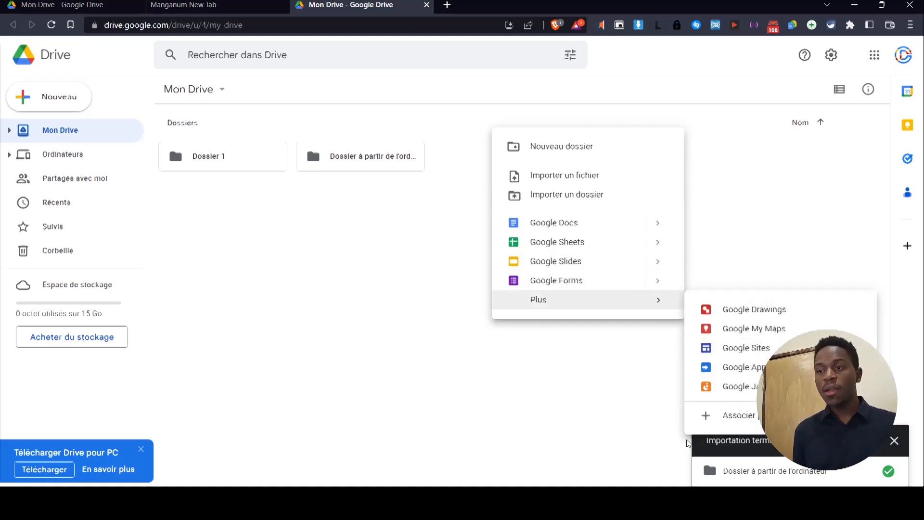
pyautogui.click(450, 410)
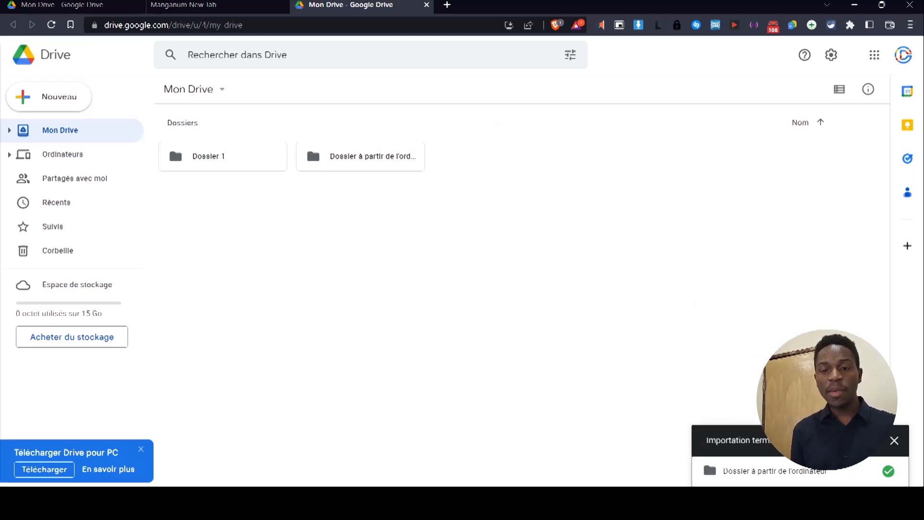
pyautogui.click(110, 503)
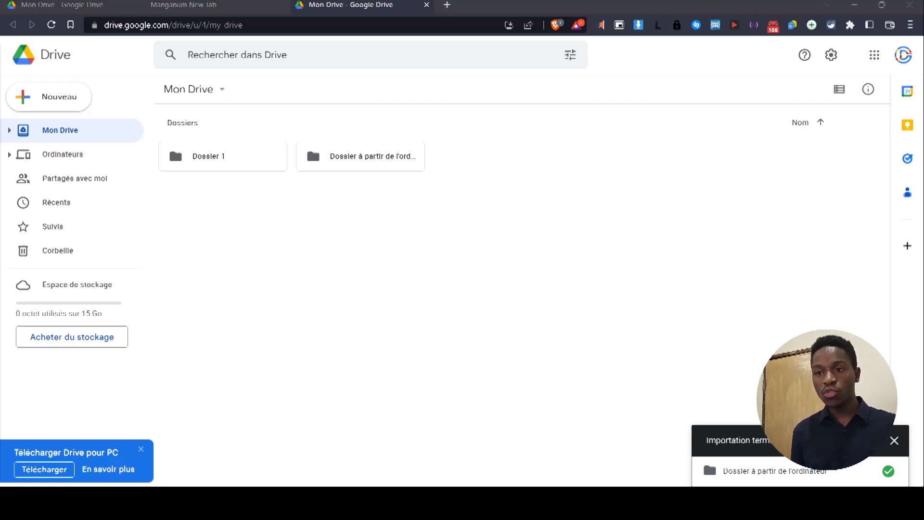
# Drag back_desktop.jpg into My Drive, then pick Importer un dossier from the right-click menu.
pyautogui.moveTo(433, 289); pyautogui.dragTo(305, 310)
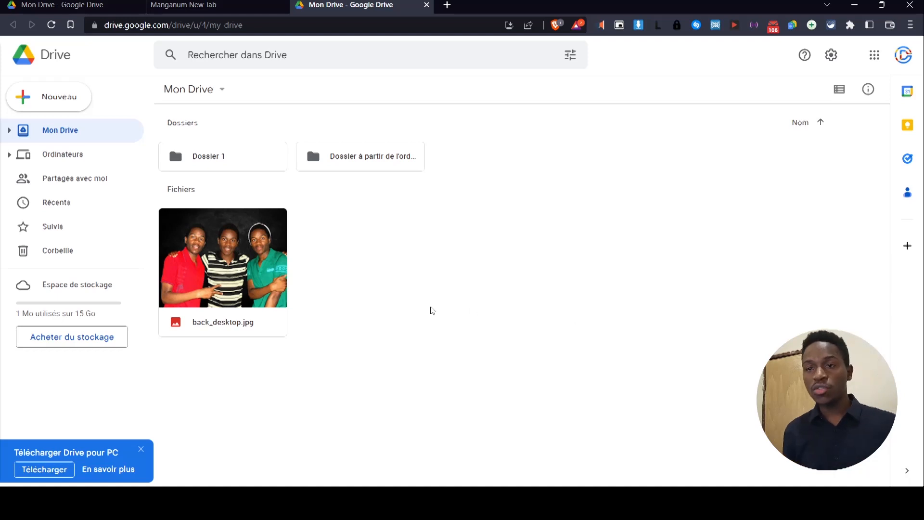
pyautogui.rightClick(471, 155)
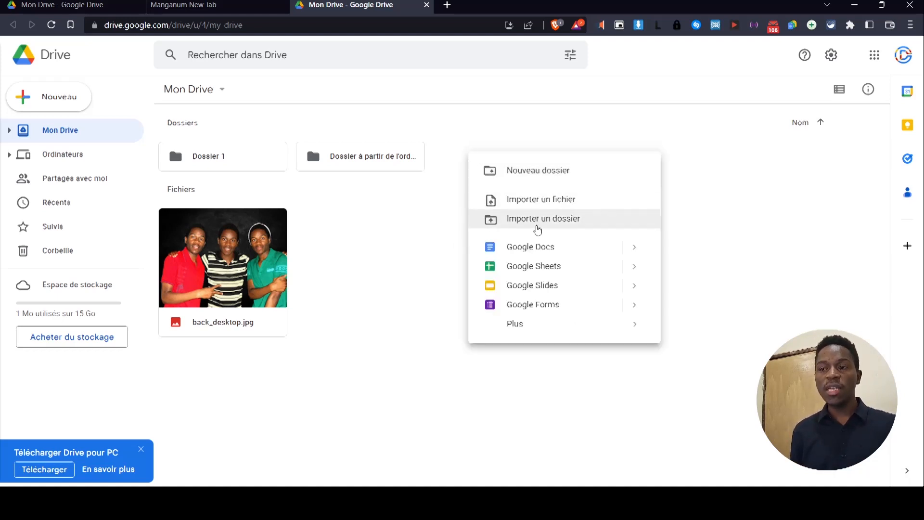
pyautogui.click(538, 204)
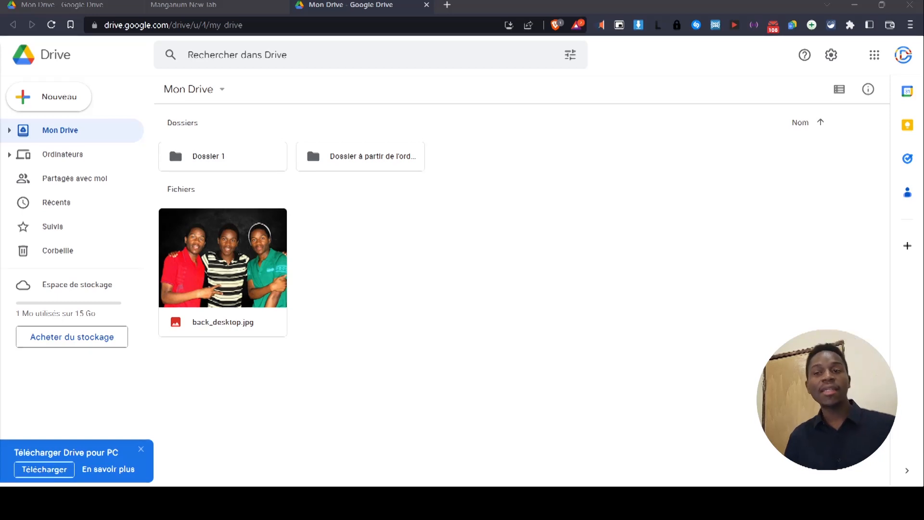
# Open sharing for Dossier 1, enter the contact's e-mail address, and show the access role choices.
pyautogui.click(236, 164)
pyautogui.rightClick(234, 162)
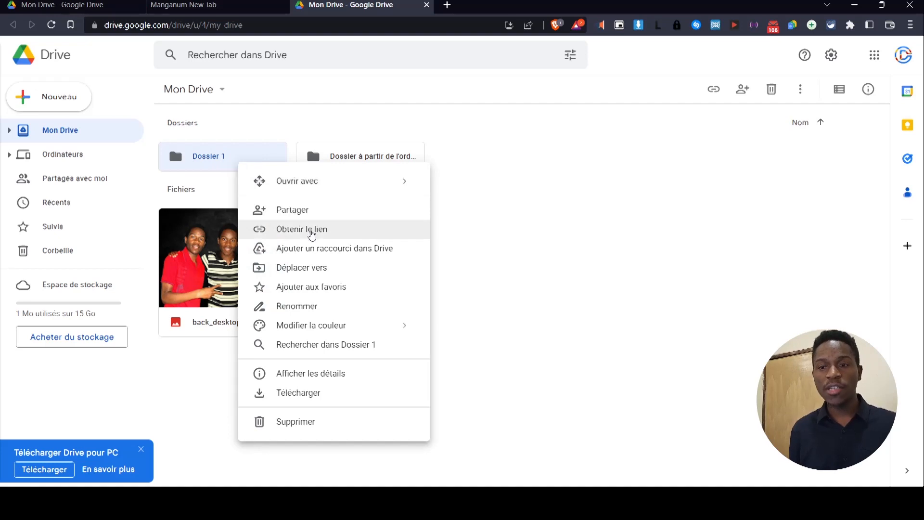
pyautogui.click(311, 217)
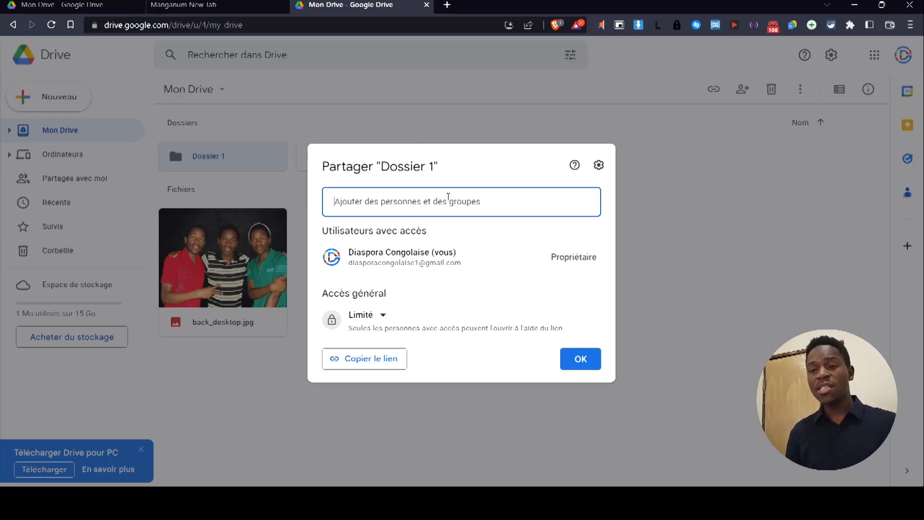
pyautogui.press('Return')
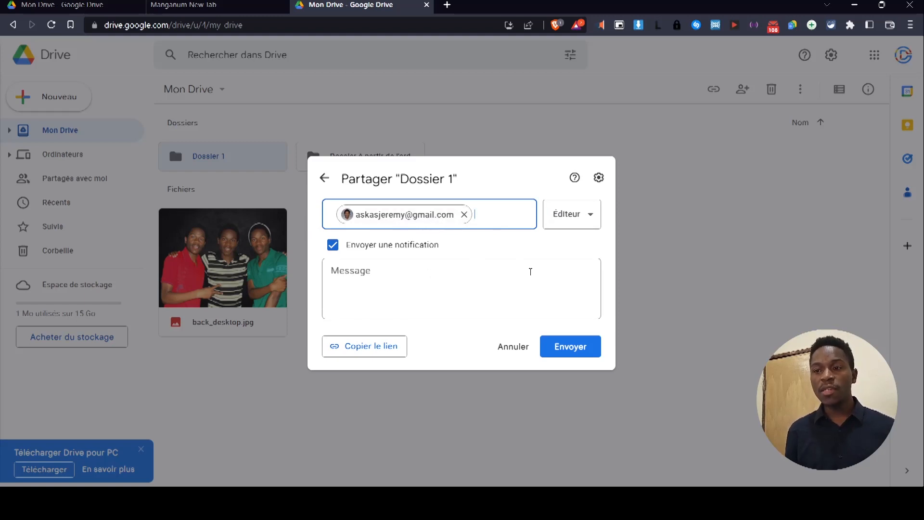
pyautogui.click(573, 216)
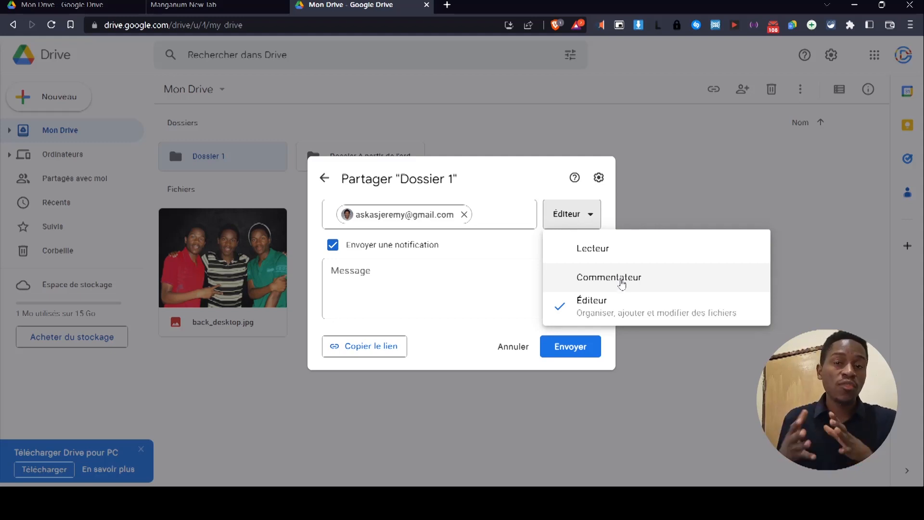
# Keep Éditeur access for the recipient with notification left on.
pyautogui.click(615, 299)
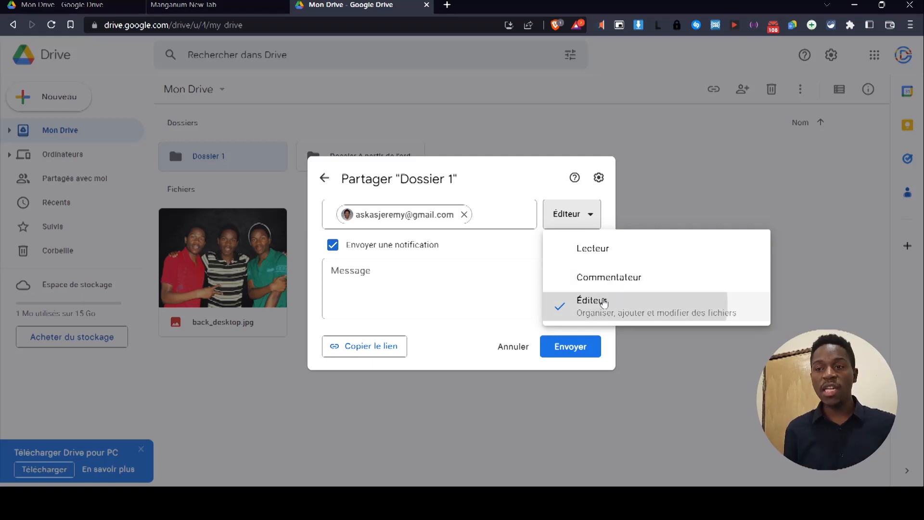
pyautogui.click(336, 250)
pyautogui.click(334, 278)
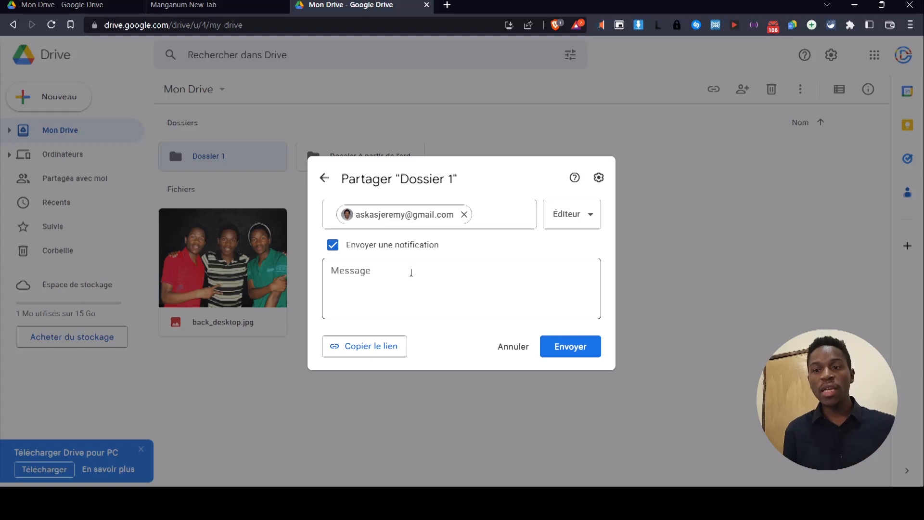
# Add the message 'Voilà le dossier dans lequel vous pouvez teléverser les photos.', copy the link, and send.
pyautogui.click(427, 280)
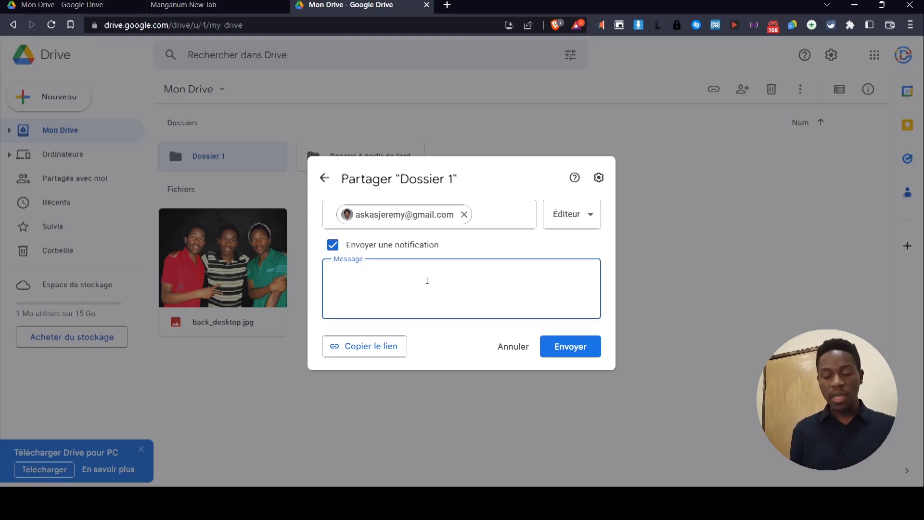
pyautogui.write('Voilà le dossier dans lequel')
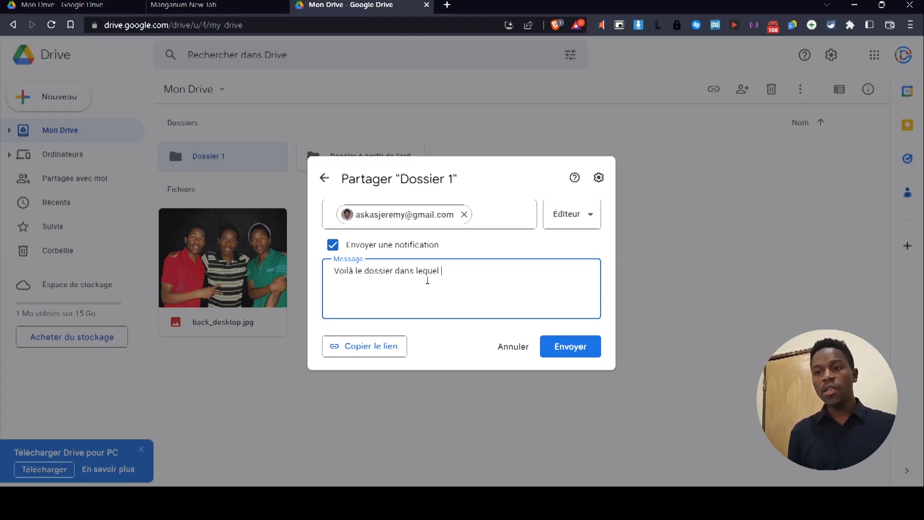
pyautogui.write(' vous pouvez te')
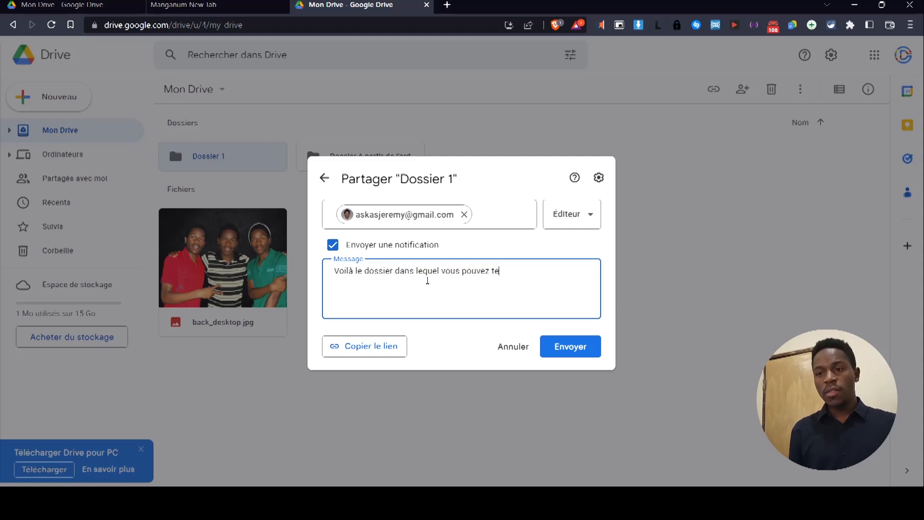
pyautogui.press('BackSpace')
pyautogui.write('éléverser les photos.')
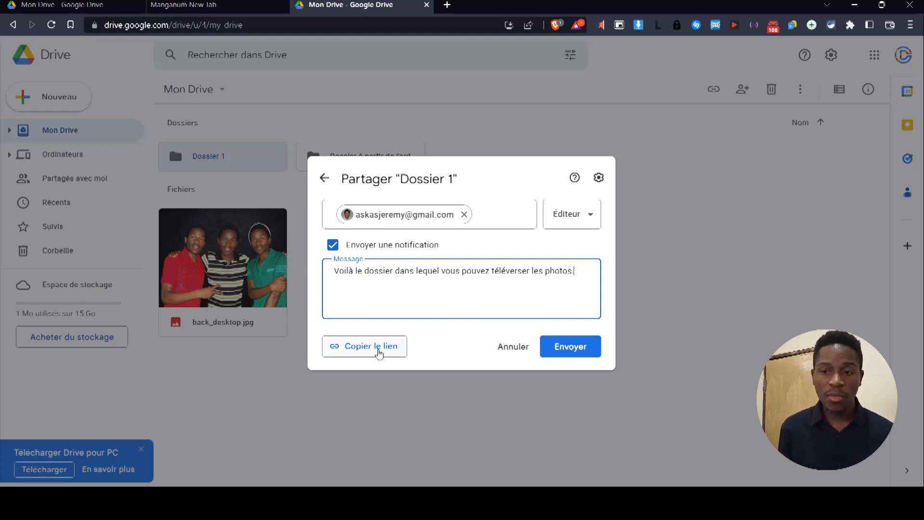
pyautogui.click(357, 346)
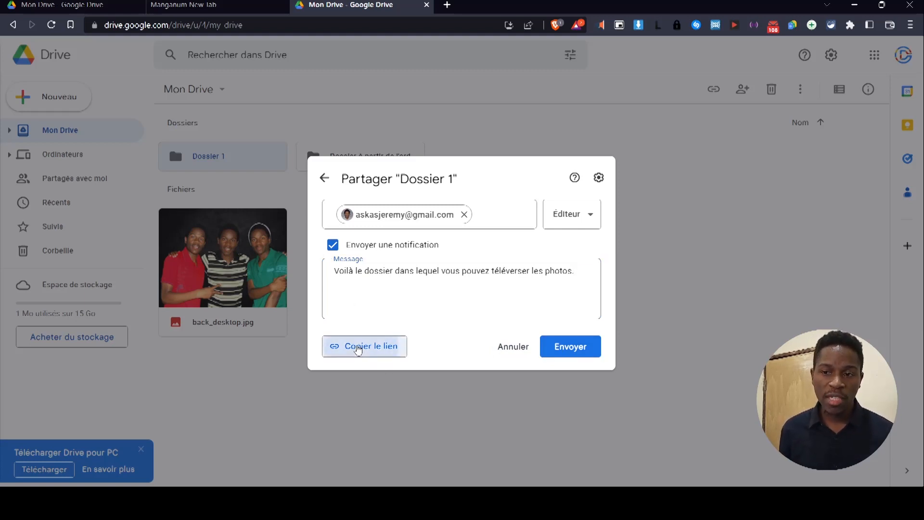
pyautogui.click(581, 352)
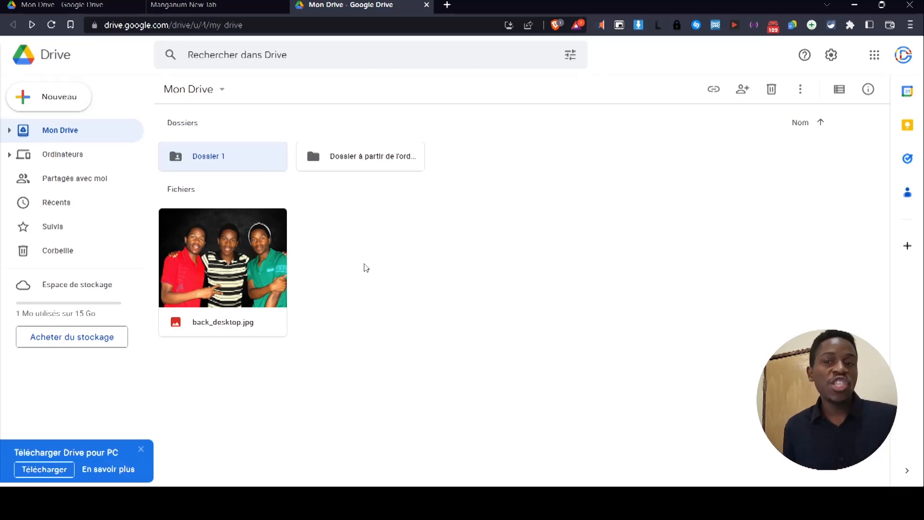
# Share back_desktop.jpg with the suggested contact as Éditeur, without sending a notification.
pyautogui.rightClick(240, 256)
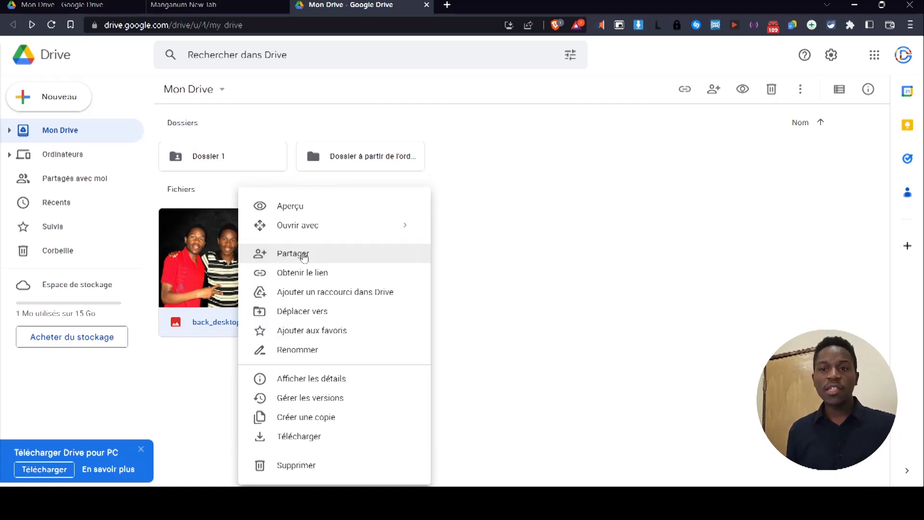
pyautogui.click(304, 256)
pyautogui.click(460, 200)
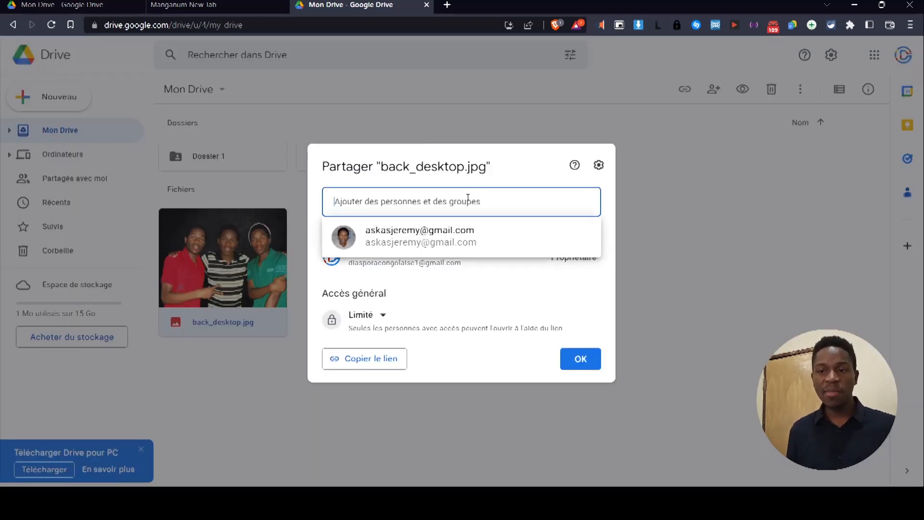
pyautogui.click(424, 240)
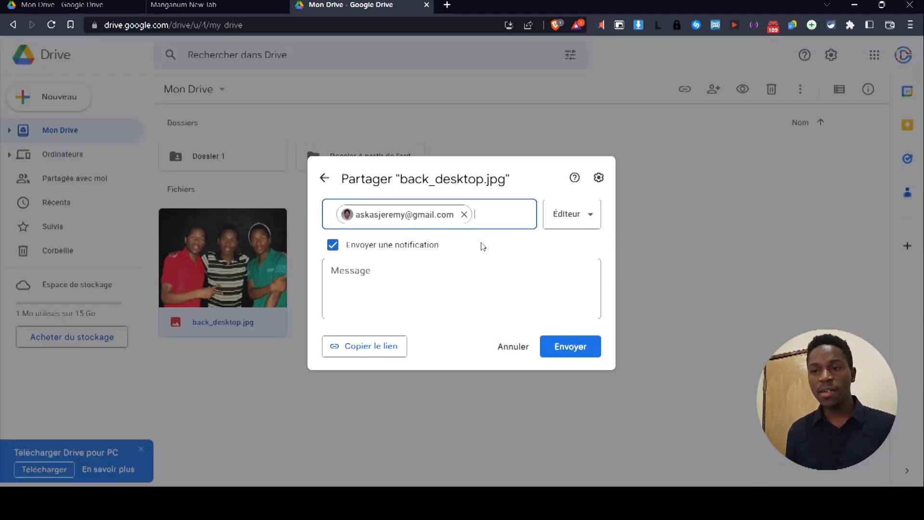
pyautogui.click(562, 213)
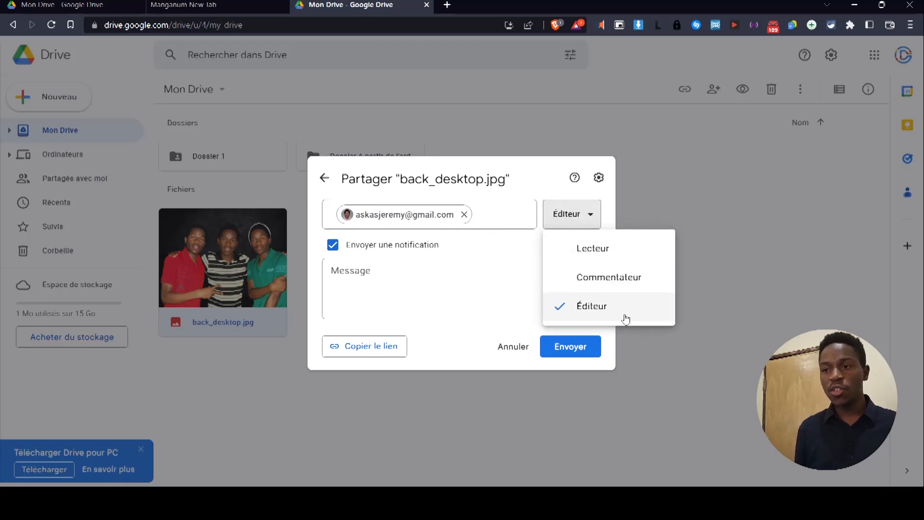
pyautogui.click(333, 244)
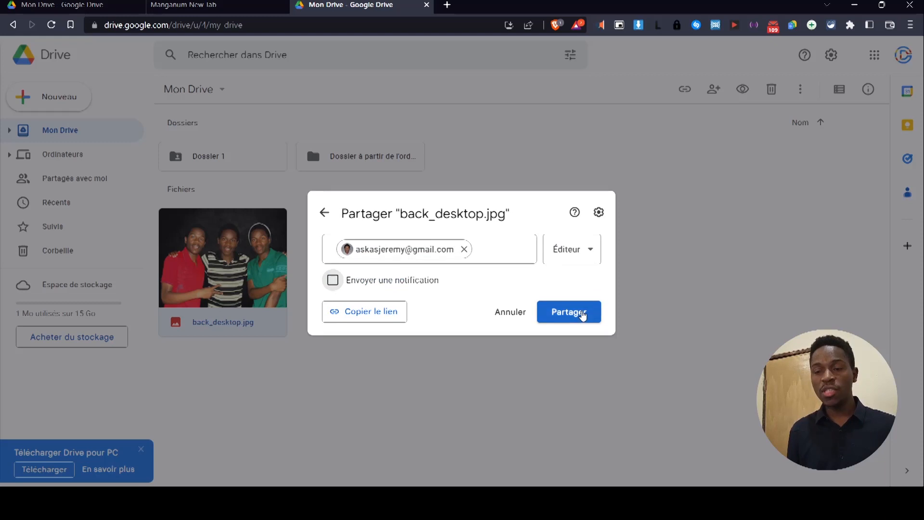
pyautogui.click(585, 313)
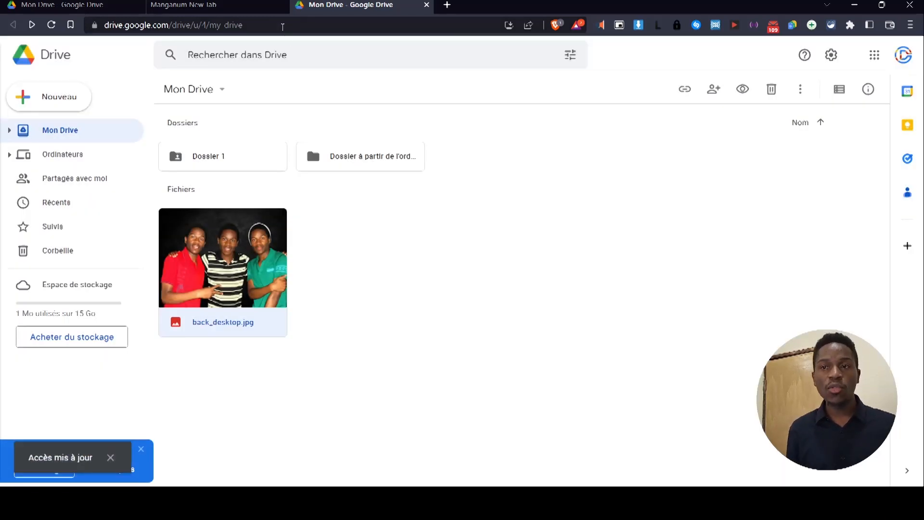
pyautogui.click(284, 5)
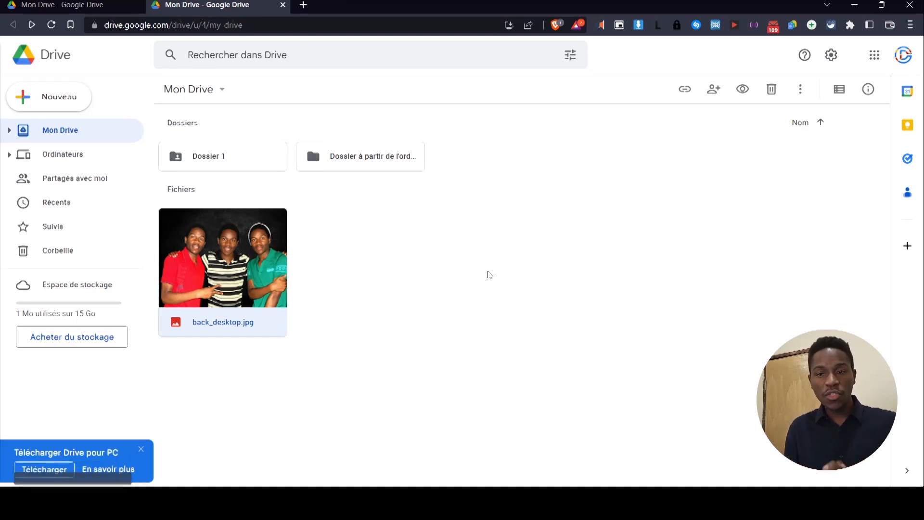
pyautogui.click(499, 285)
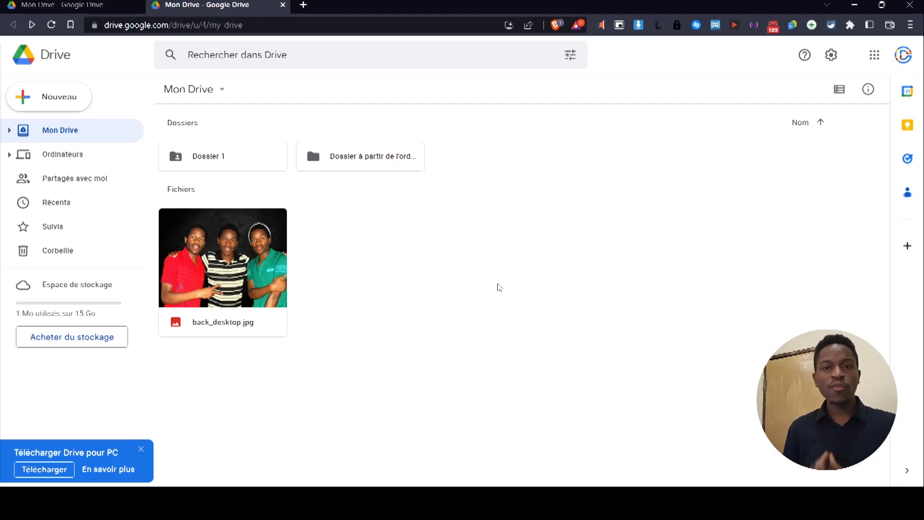
# Create a folder 'Tous les fichiers' and move both folders and back_desktop.jpg into it.
pyautogui.rightClick(499, 288)
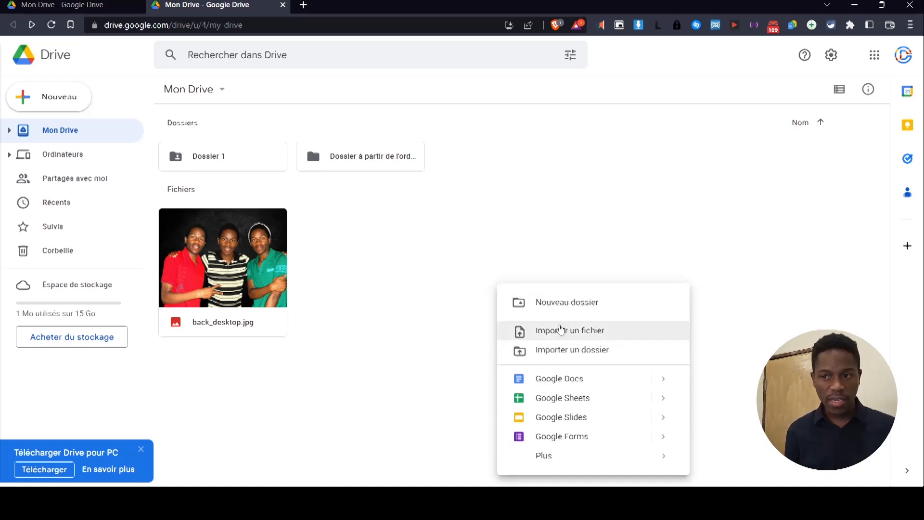
pyautogui.click(592, 307)
pyautogui.write('Tous')
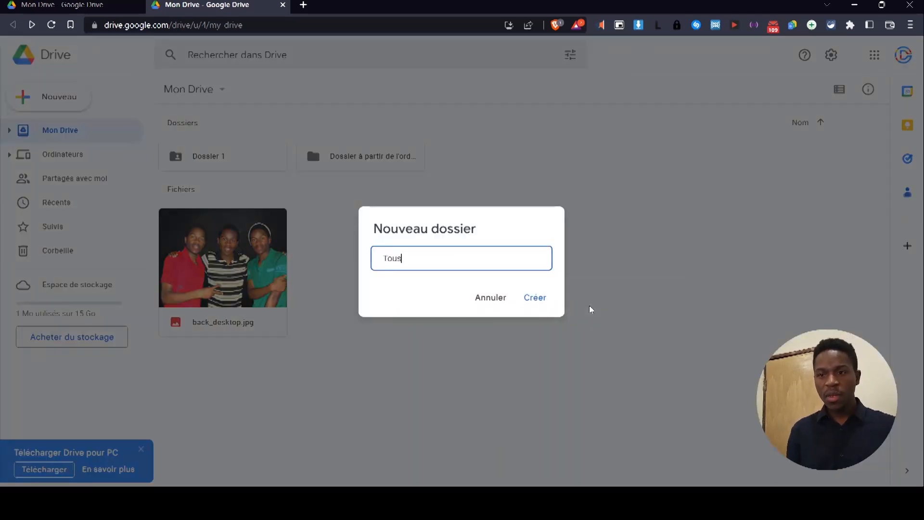
pyautogui.write(' les fichiers')
pyautogui.click(540, 307)
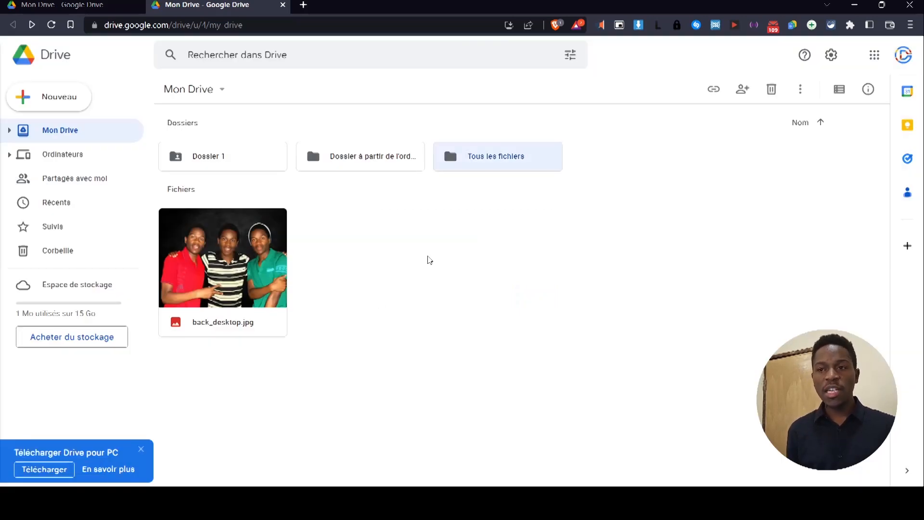
pyautogui.moveTo(374, 337); pyautogui.dragTo(219, 143)
pyautogui.moveTo(356, 162); pyautogui.dragTo(502, 156)
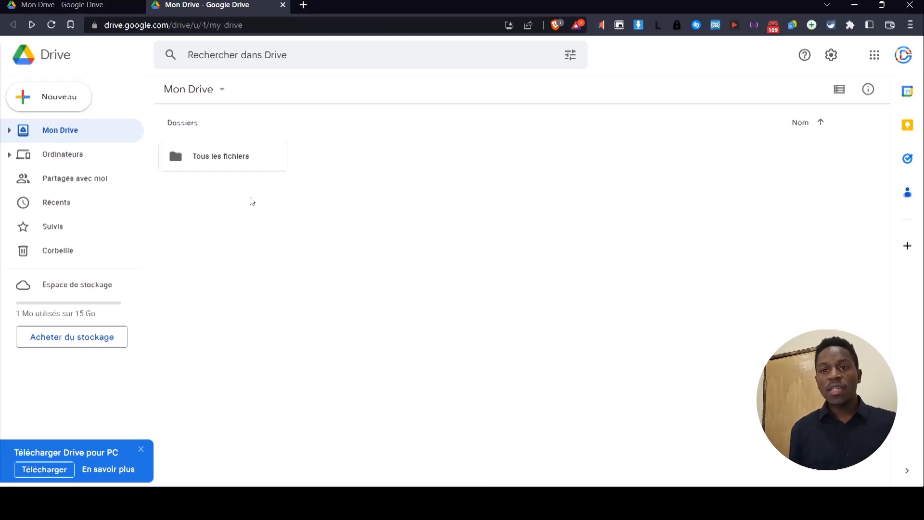
pyautogui.rightClick(241, 154)
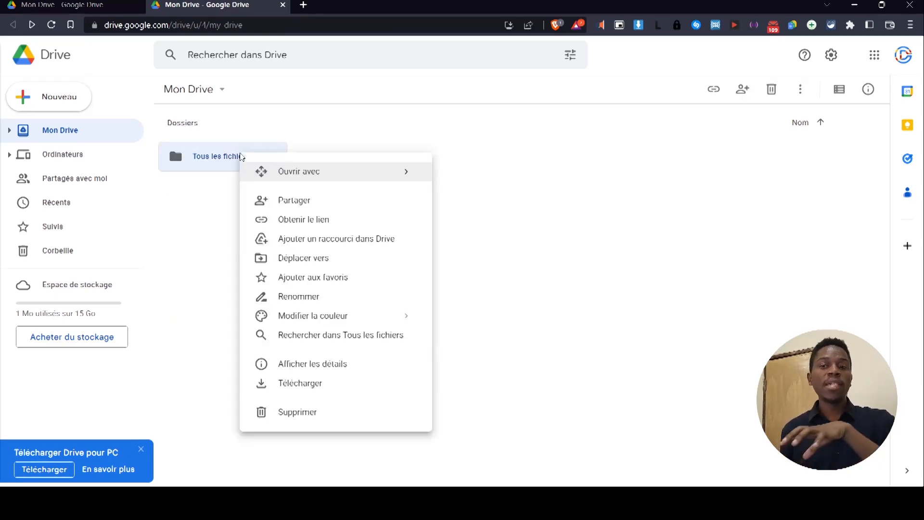
pyautogui.click(287, 206)
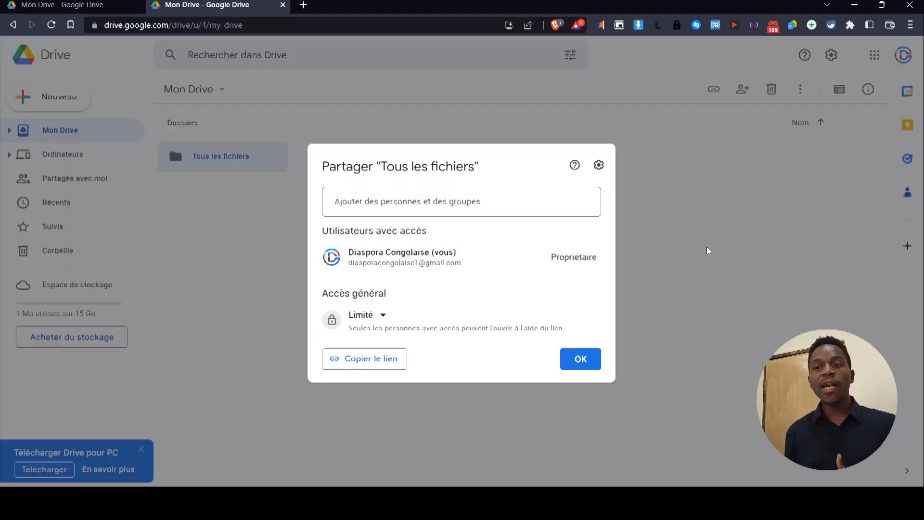
pyautogui.click(707, 247)
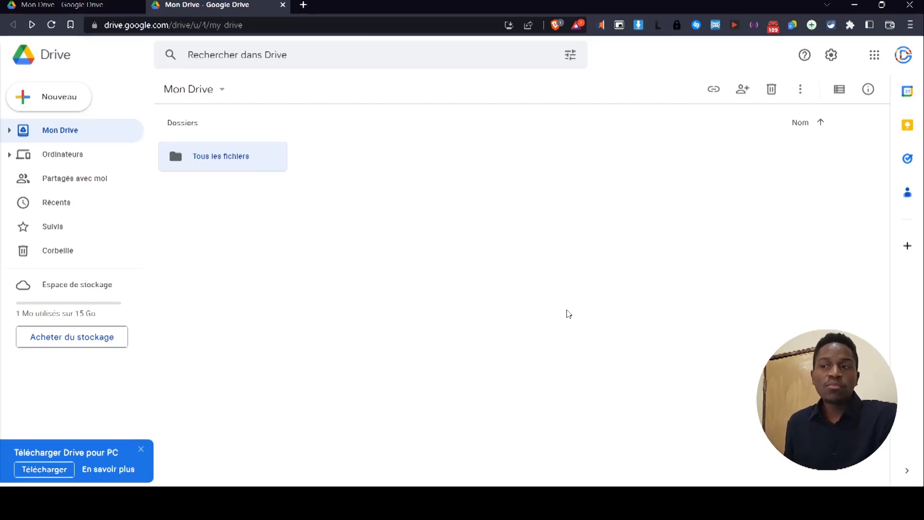
pyautogui.click(568, 314)
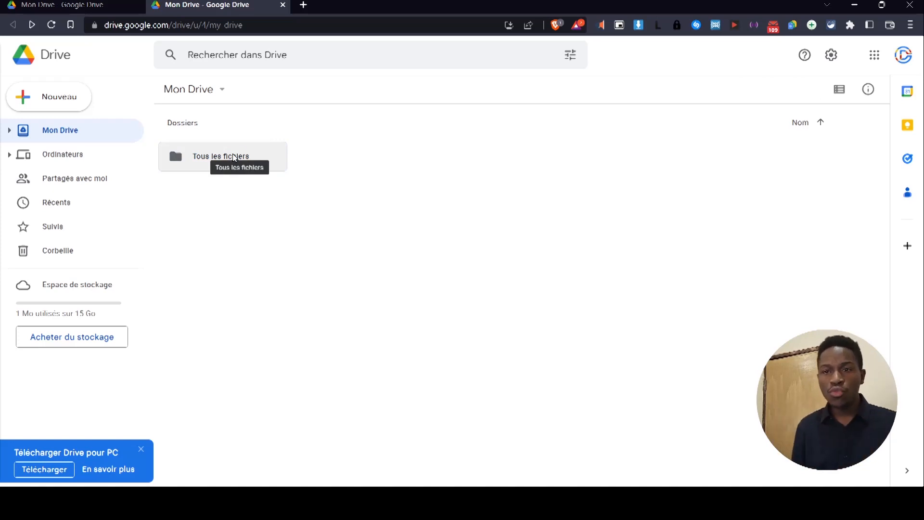
# Open Tous les fichiers and select Dossier 1 among its three items.
pyautogui.doubleClick(253, 161)
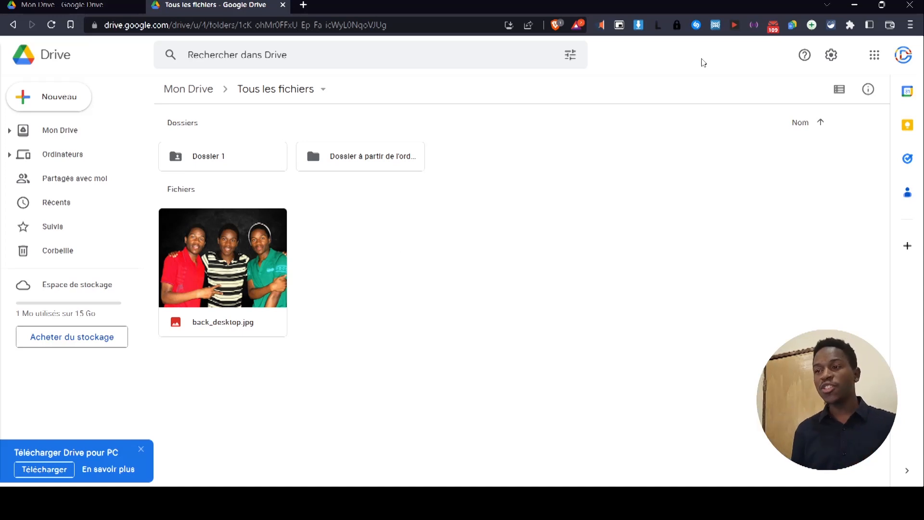
pyautogui.click(840, 91)
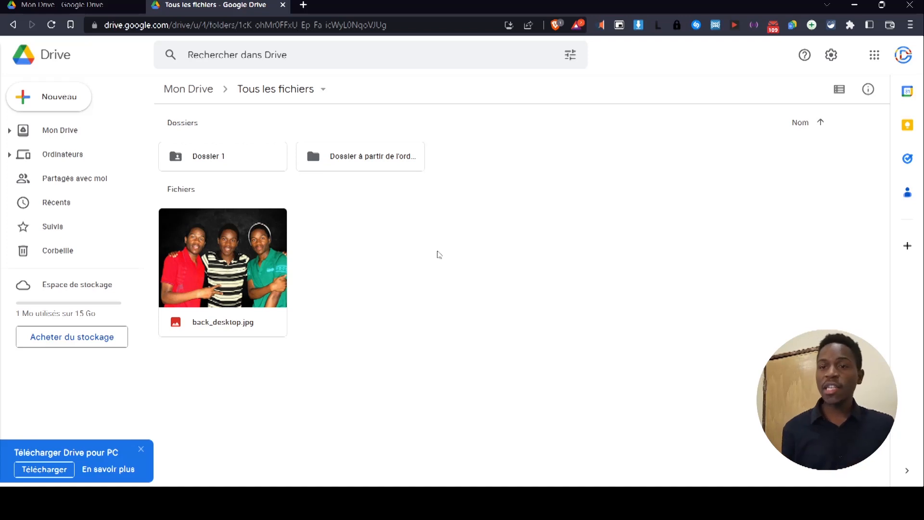
pyautogui.click(218, 167)
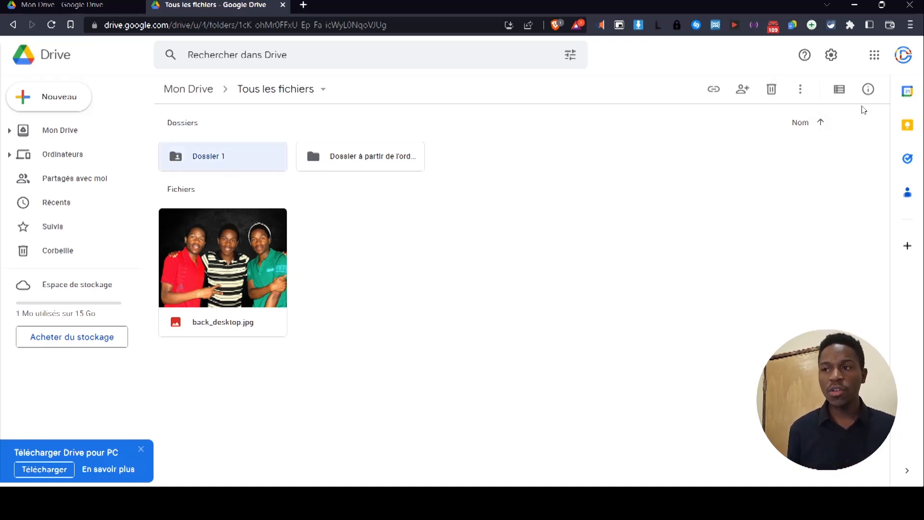
# Open Dossier 1's Détails pane and scroll through its information.
pyautogui.click(873, 90)
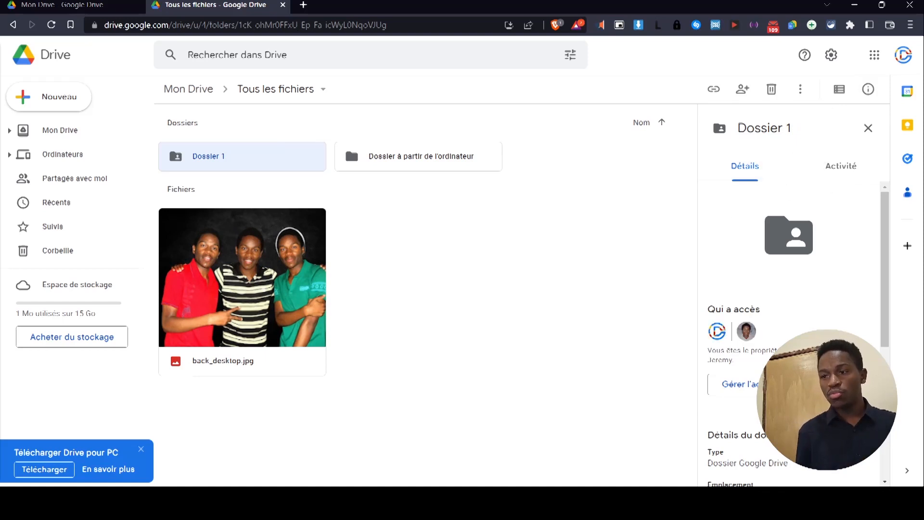
pyautogui.scroll(-5, 847, 325)
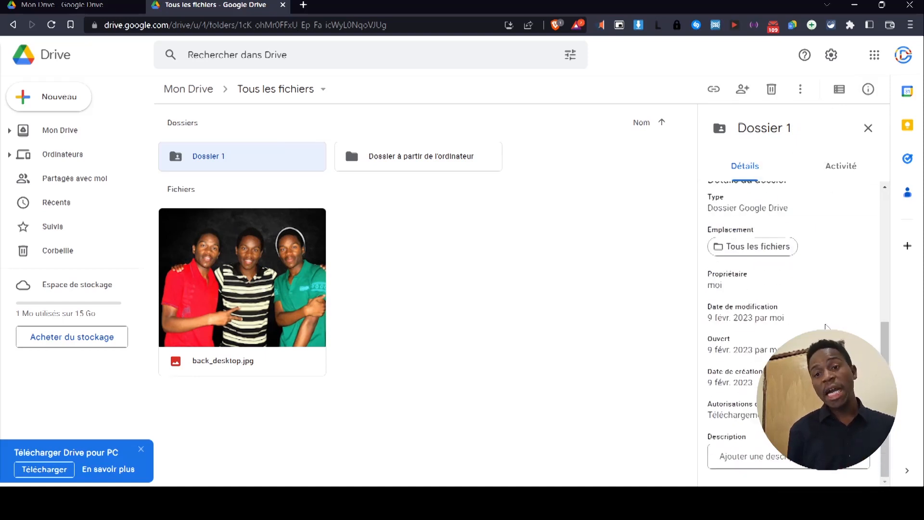
pyautogui.scroll(5, 818, 318)
pyautogui.scroll(-4, 789, 289)
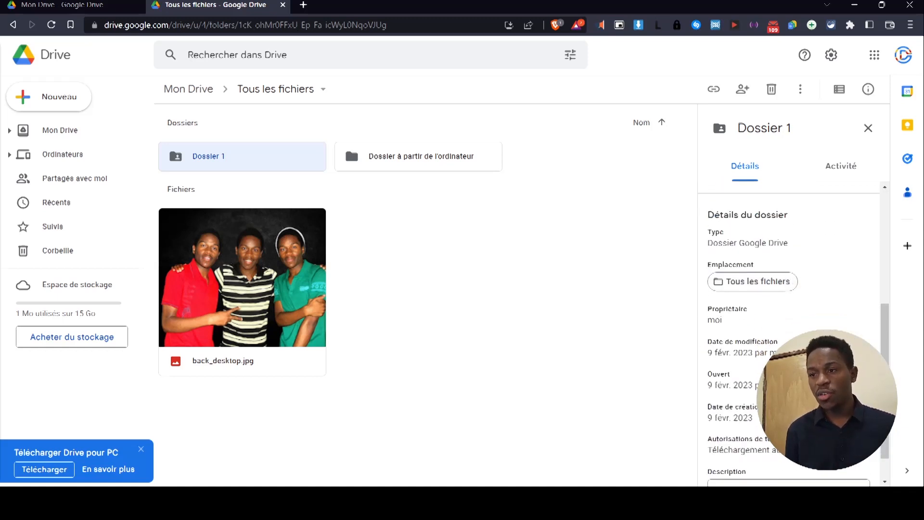
pyautogui.scroll(-1, 790, 333)
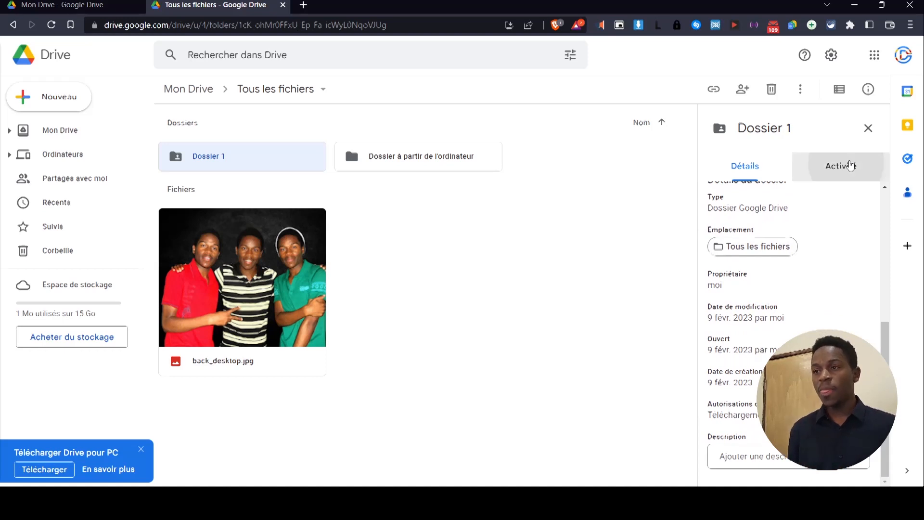
# Review Dossier 1's Activité history, including the 18:11 move, then hide the side panel.
pyautogui.click(849, 164)
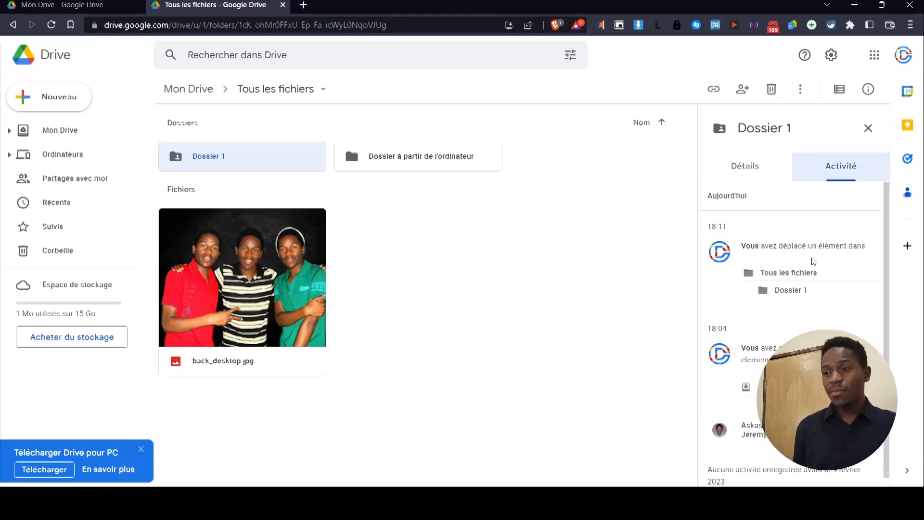
pyautogui.scroll(-1, 805, 293)
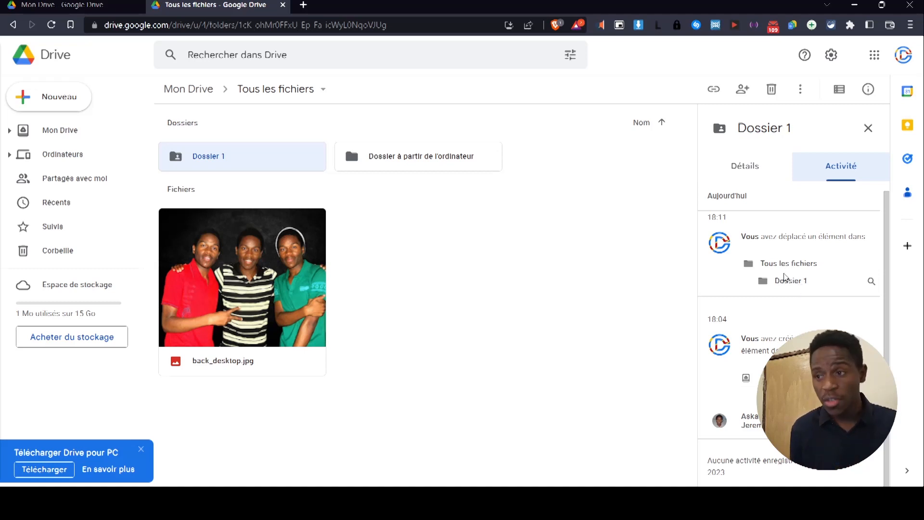
pyautogui.scroll(1, 772, 331)
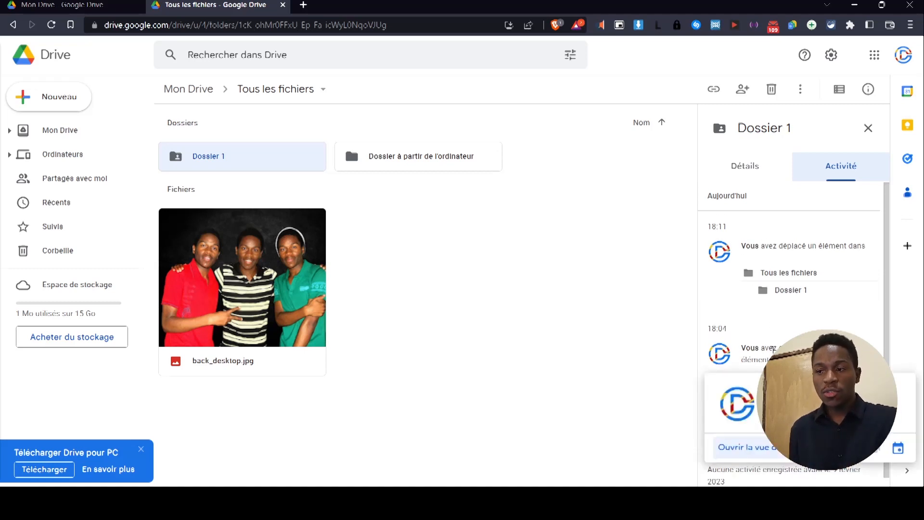
pyautogui.scroll(-1, 785, 355)
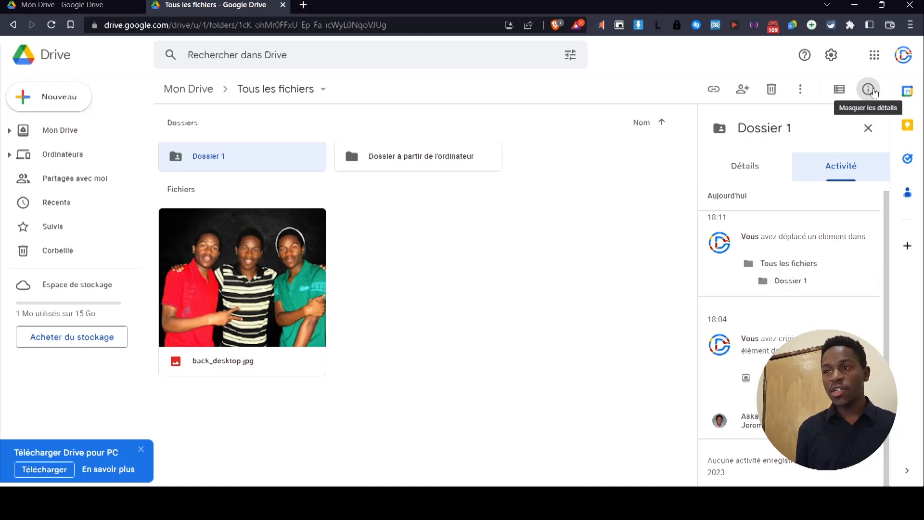
pyautogui.click(869, 90)
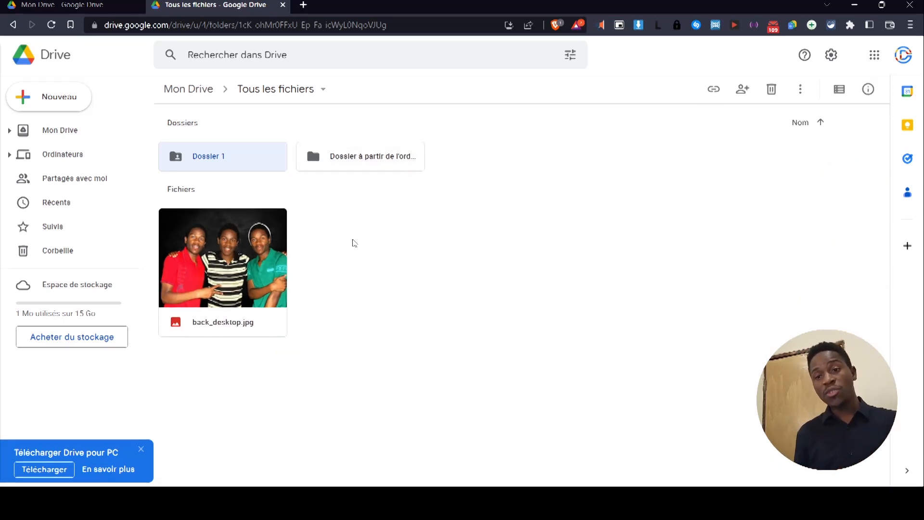
# Browse Dossier 1's right-click actions such as Ouvrir avec, then dismiss the menu.
pyautogui.click(382, 228)
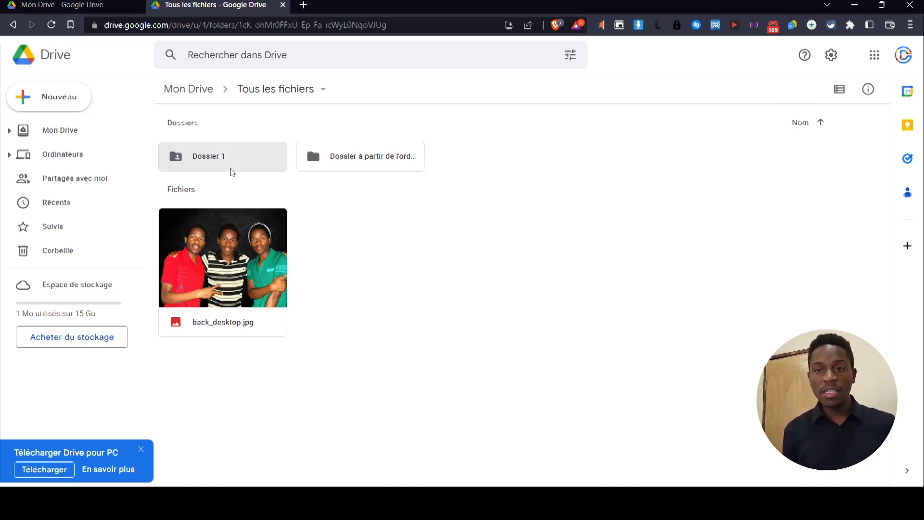
pyautogui.rightClick(232, 171)
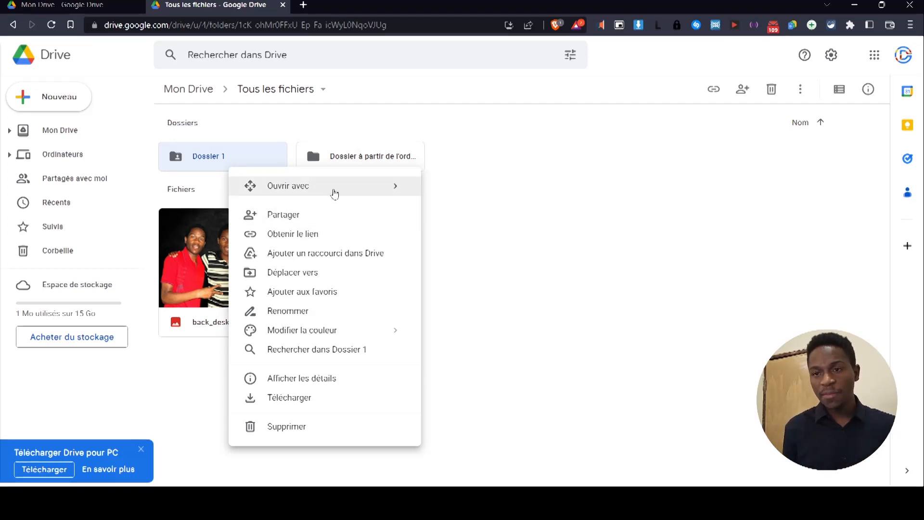
pyautogui.moveTo(334, 191)
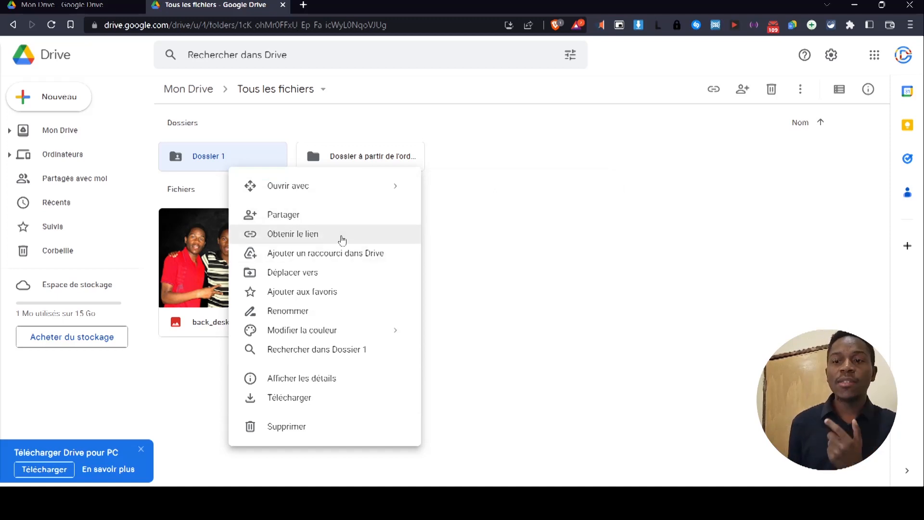
pyautogui.press('Escape')
# Try Ajouter un raccourci on Dossier 1, then set its folder colour to orange.
pyautogui.rightClick(220, 154)
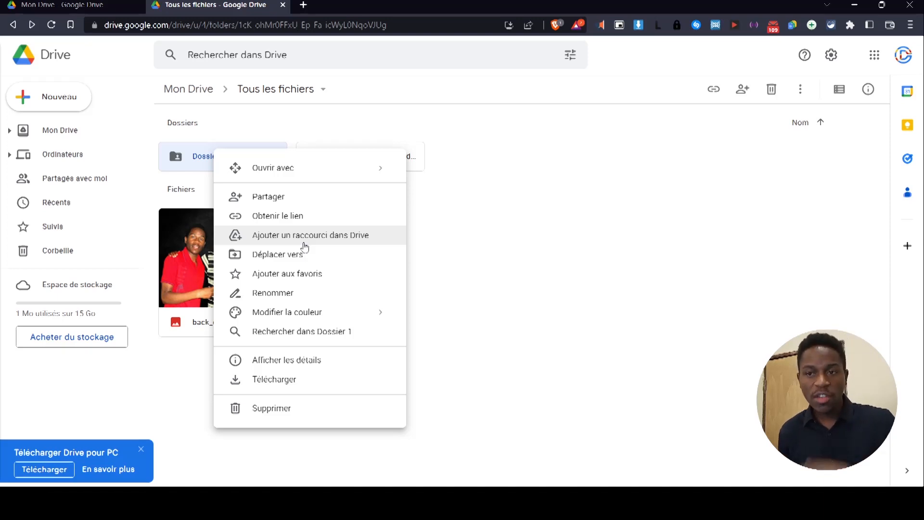
pyautogui.click(334, 241)
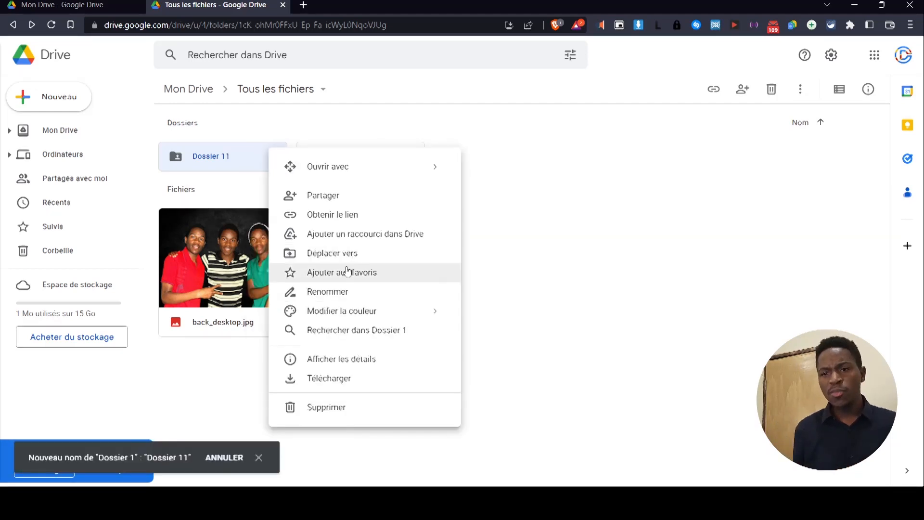
pyautogui.moveTo(377, 310)
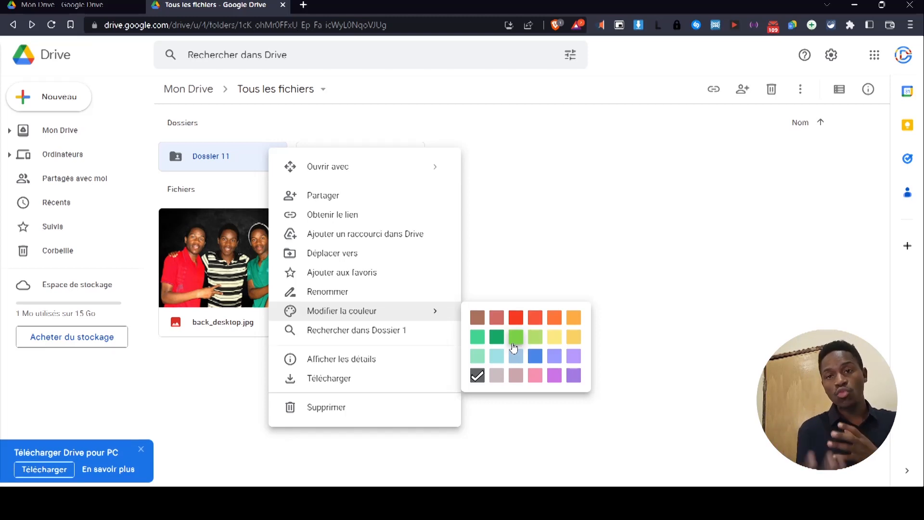
pyautogui.click(515, 348)
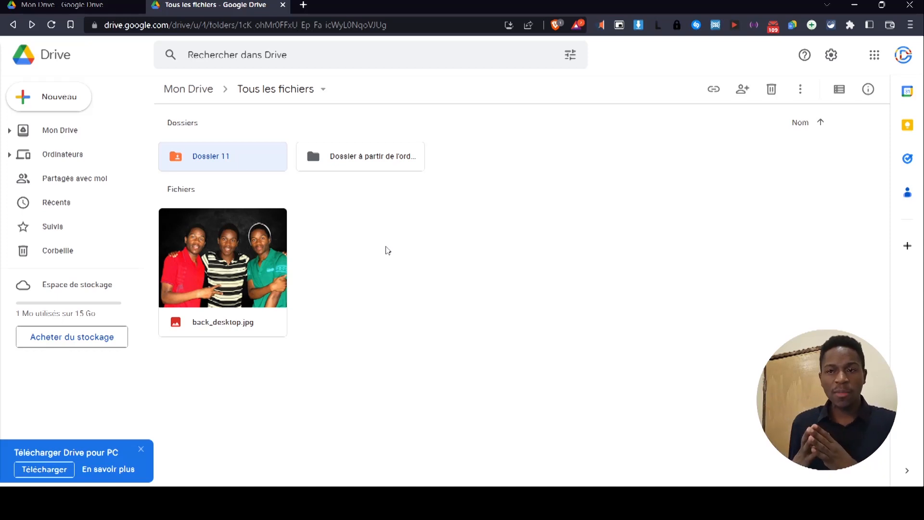
pyautogui.rightClick(243, 163)
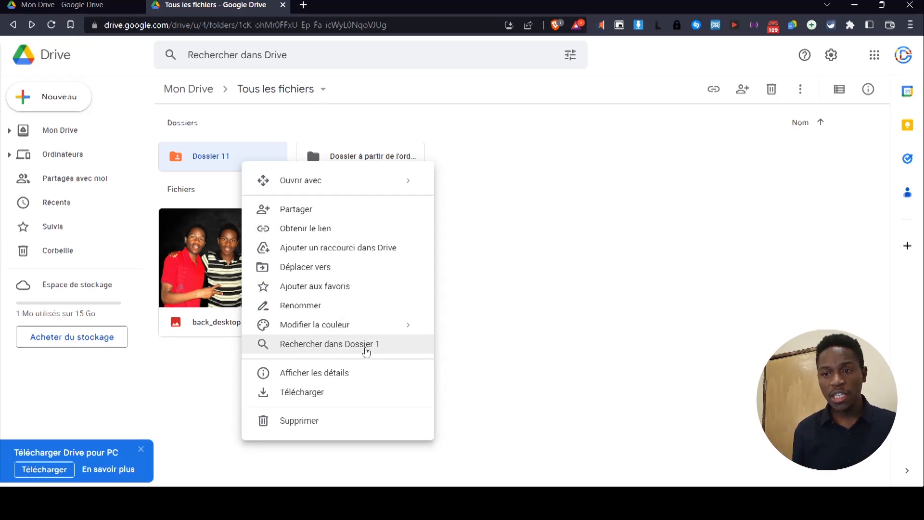
pyautogui.click(356, 351)
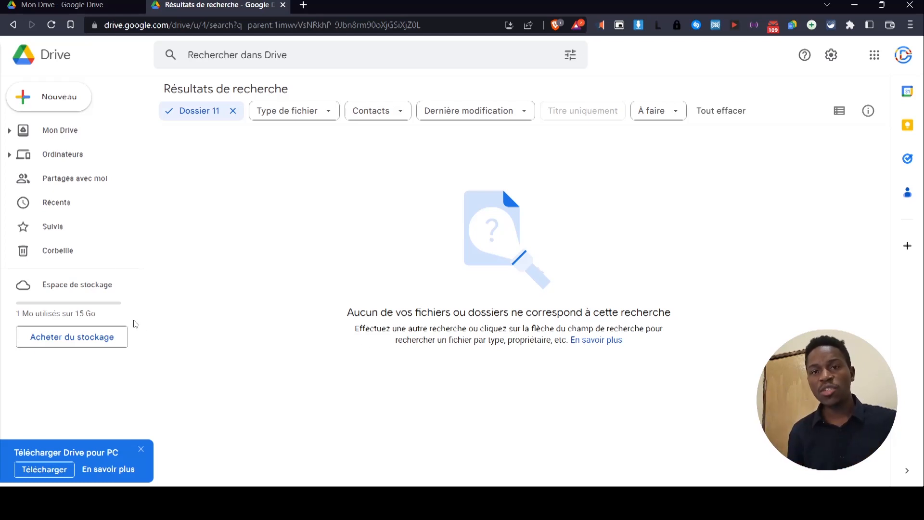
pyautogui.click(92, 136)
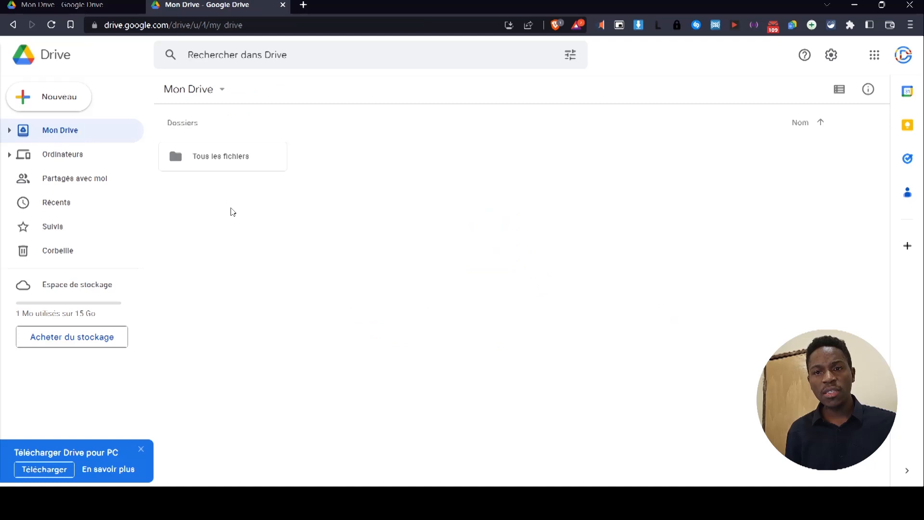
pyautogui.doubleClick(243, 161)
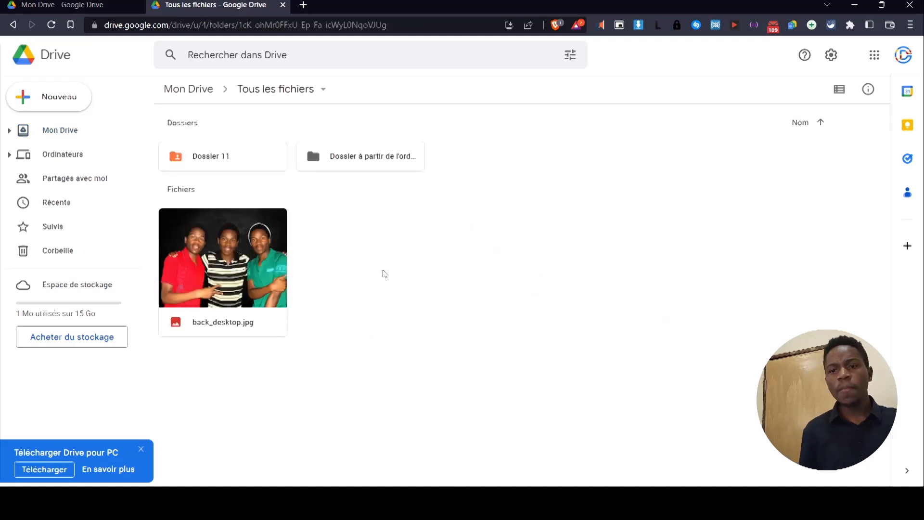
# Show Dossier 11's details, switch the pane to Tous les fichiers, then bring up back_desktop.jpg's actions.
pyautogui.rightClick(233, 161)
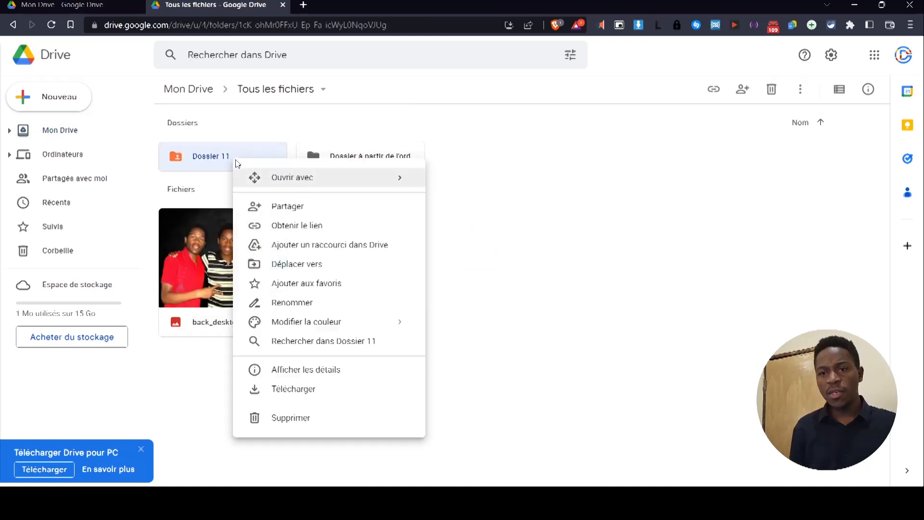
pyautogui.click(350, 379)
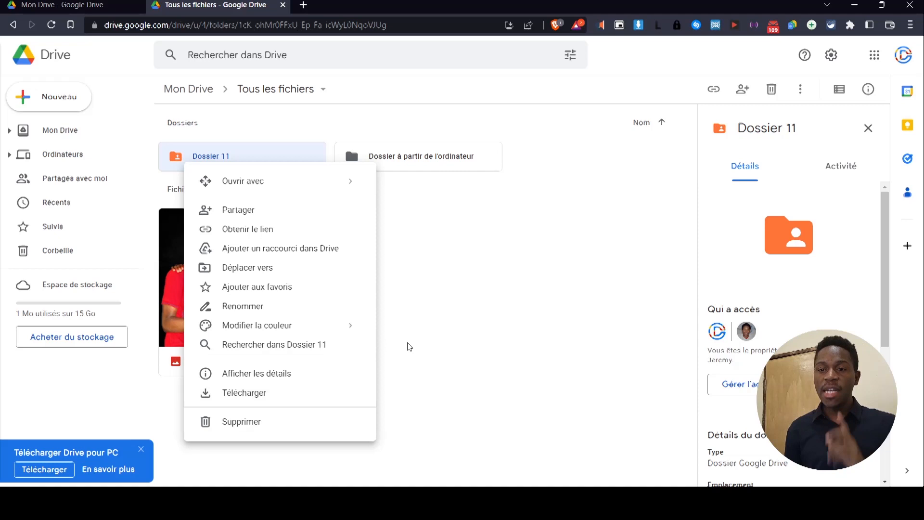
pyautogui.click(410, 346)
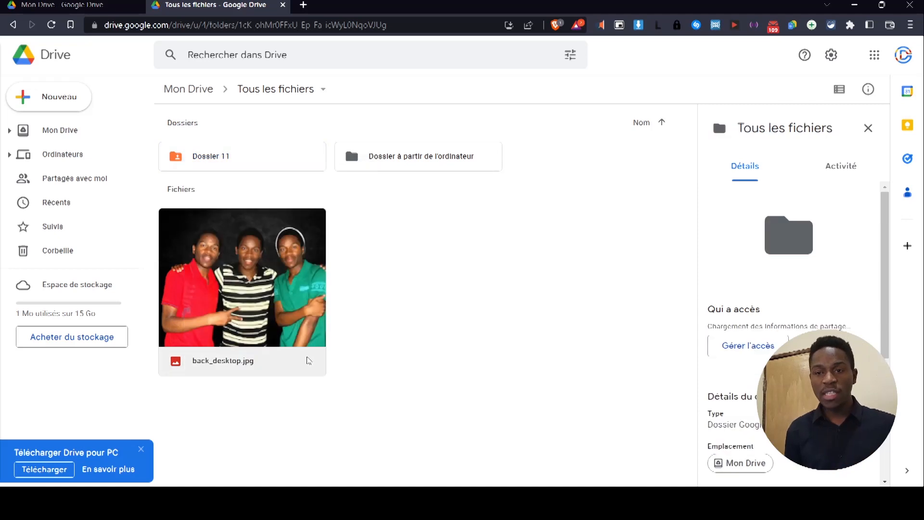
pyautogui.rightClick(268, 278)
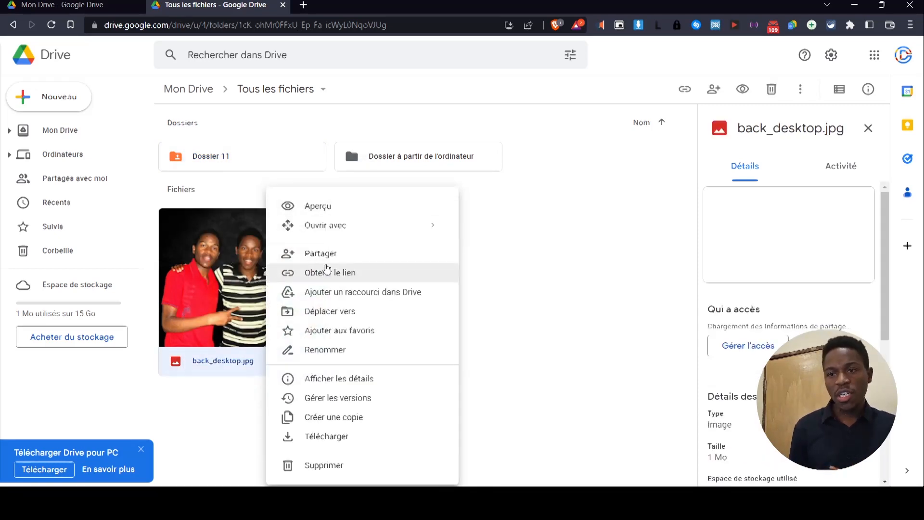
pyautogui.click(337, 207)
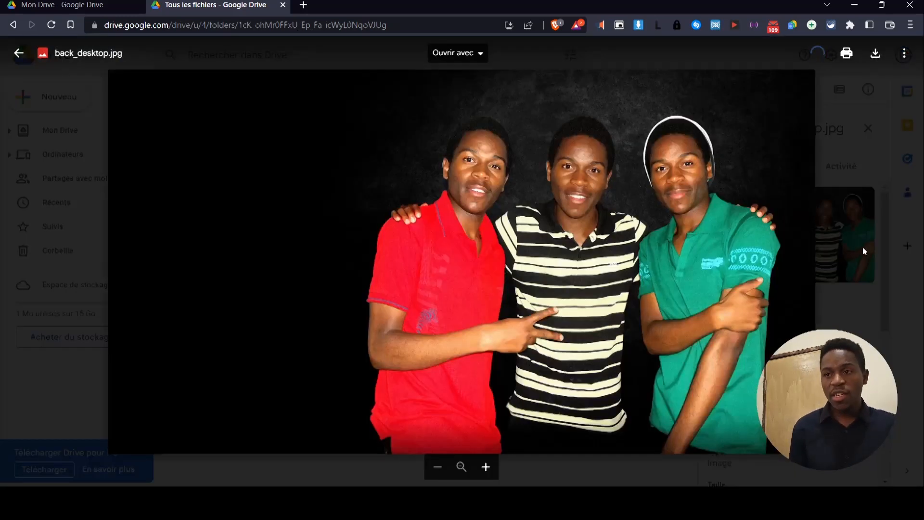
pyautogui.click(867, 247)
pyautogui.rightClick(256, 306)
pyautogui.moveTo(356, 230)
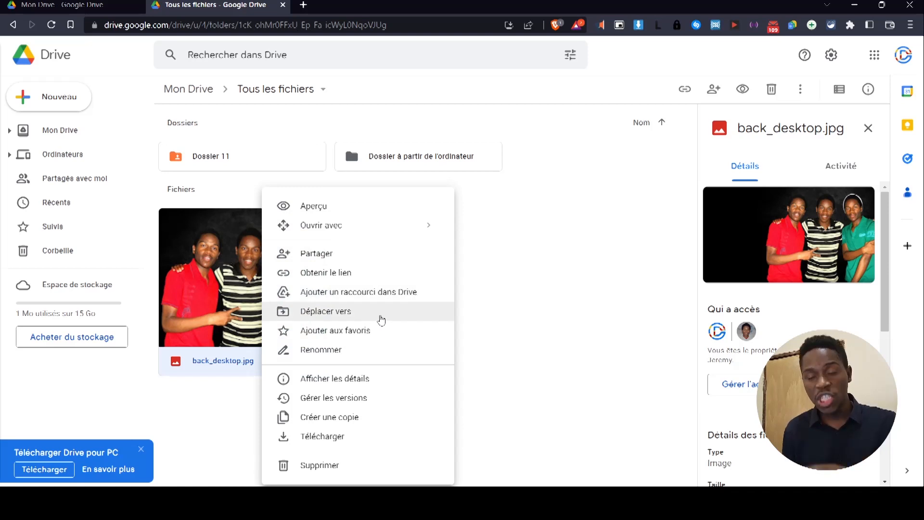
# Move back_desktop.jpg out to the Mon Drive root.
pyautogui.click(381, 317)
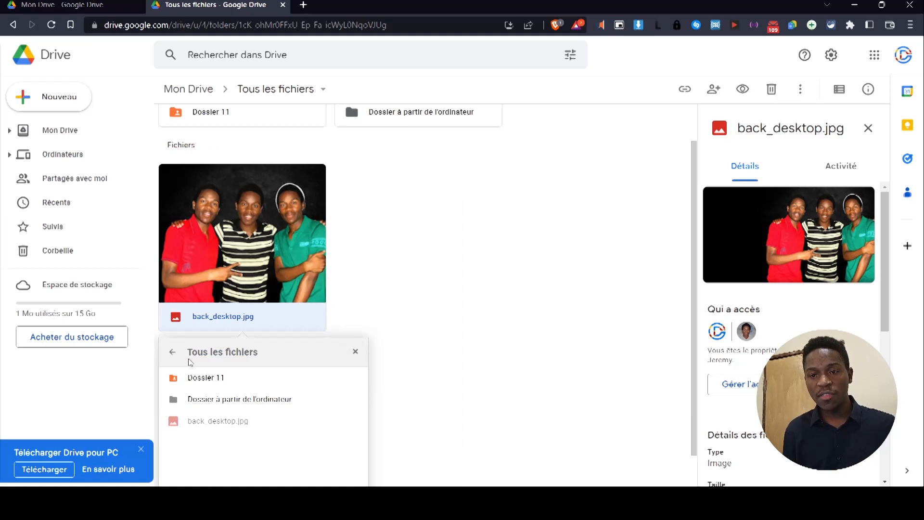
pyautogui.click(172, 351)
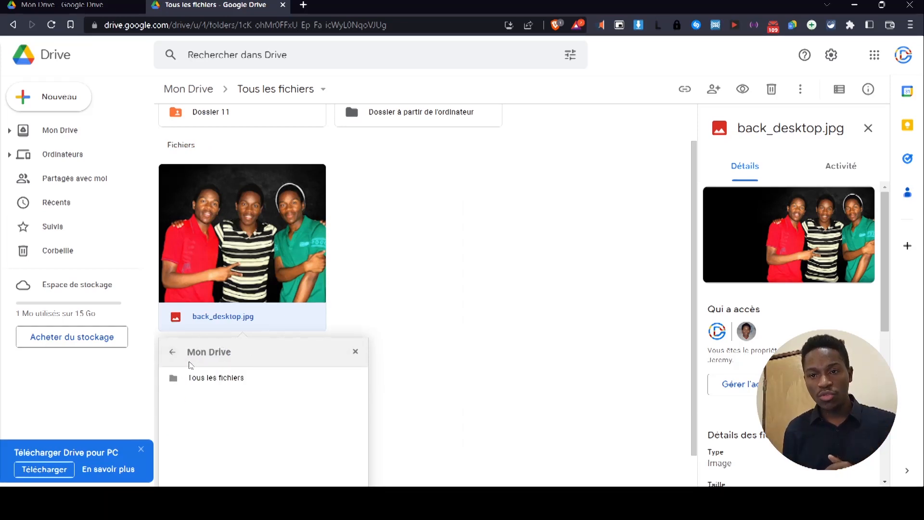
pyautogui.click(172, 352)
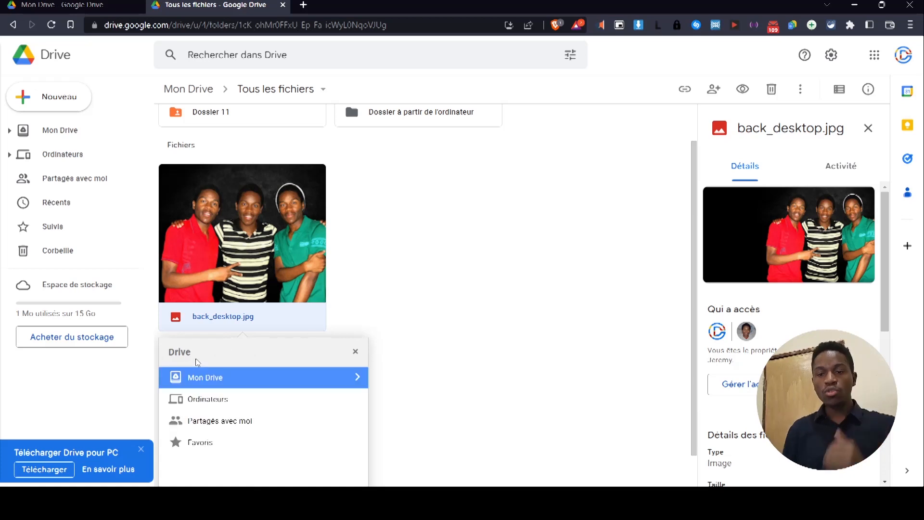
pyautogui.scroll(-2, 292, 349)
pyautogui.click(329, 470)
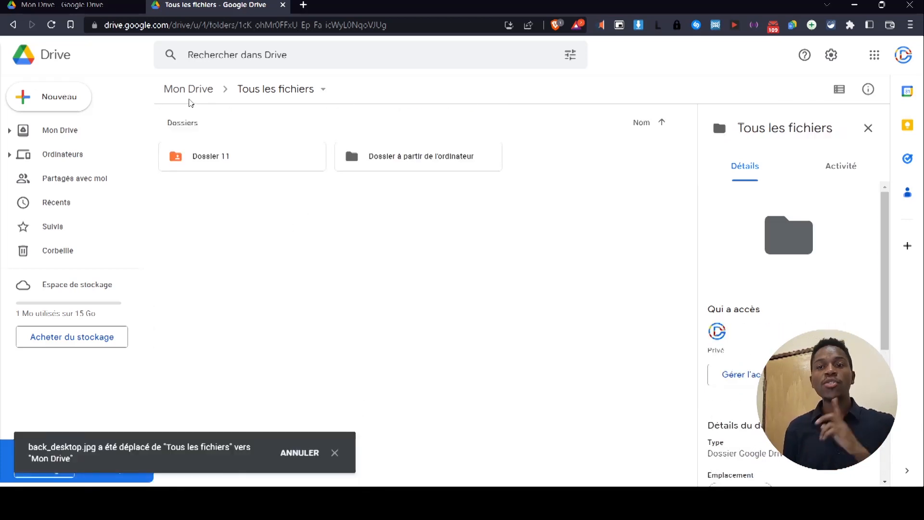
# From Mon Drive, drag back_desktop.jpg back into Tous les fichiers and bring up its actions.
pyautogui.click(188, 90)
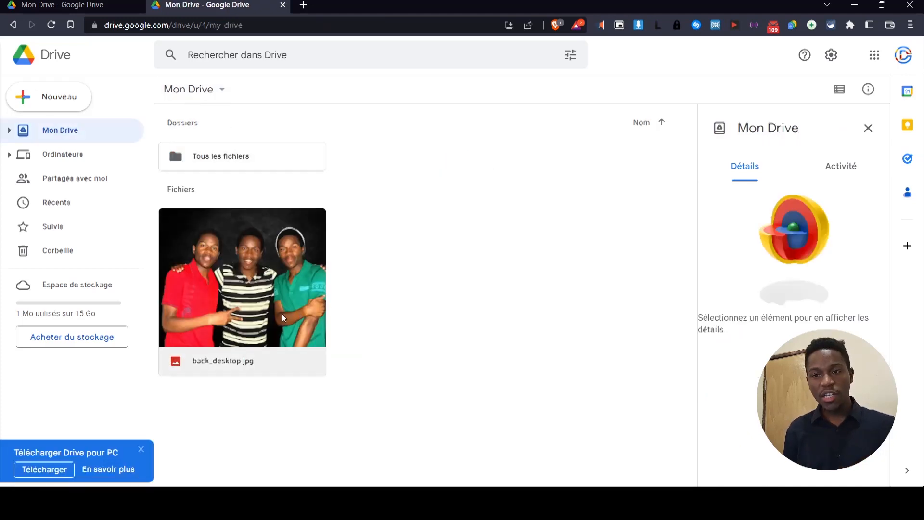
pyautogui.click(320, 361)
pyautogui.moveTo(270, 190); pyautogui.dragTo(272, 165)
pyautogui.doubleClick(273, 165)
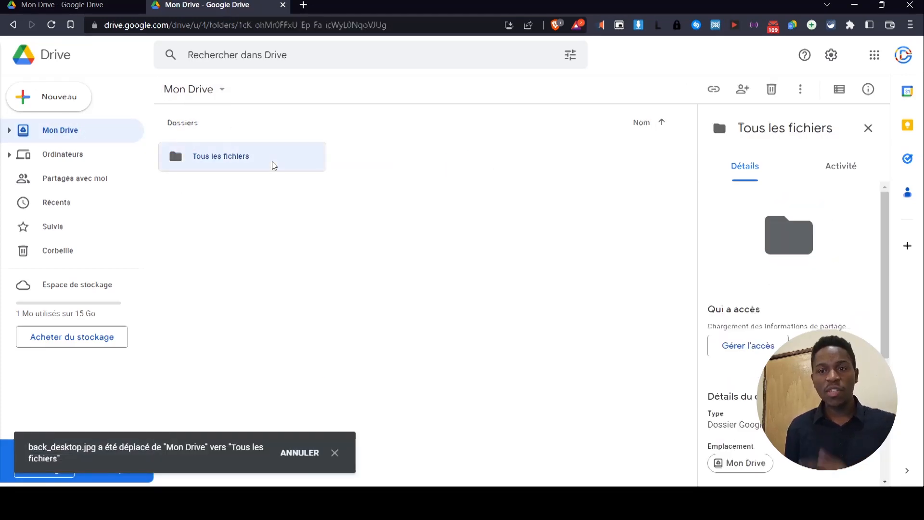
pyautogui.moveTo(306, 276); pyautogui.dragTo(169, 214)
pyautogui.rightClick(259, 276)
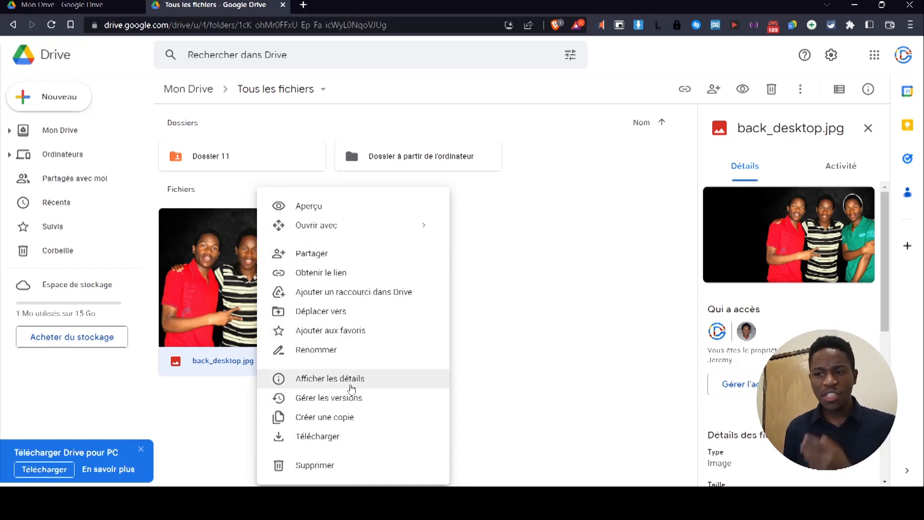
# Show back_desktop.jpg's details, then review its Gérer les versions list and close it.
pyautogui.click(351, 383)
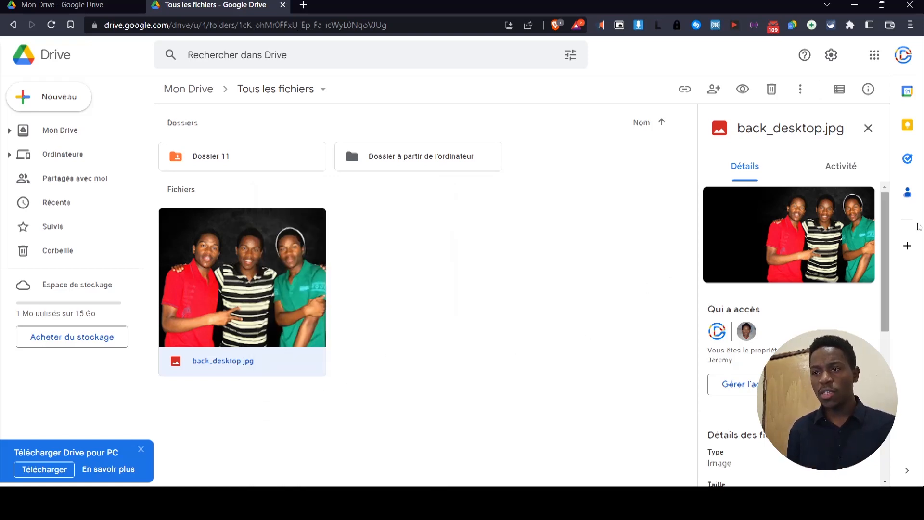
pyautogui.rightClick(259, 266)
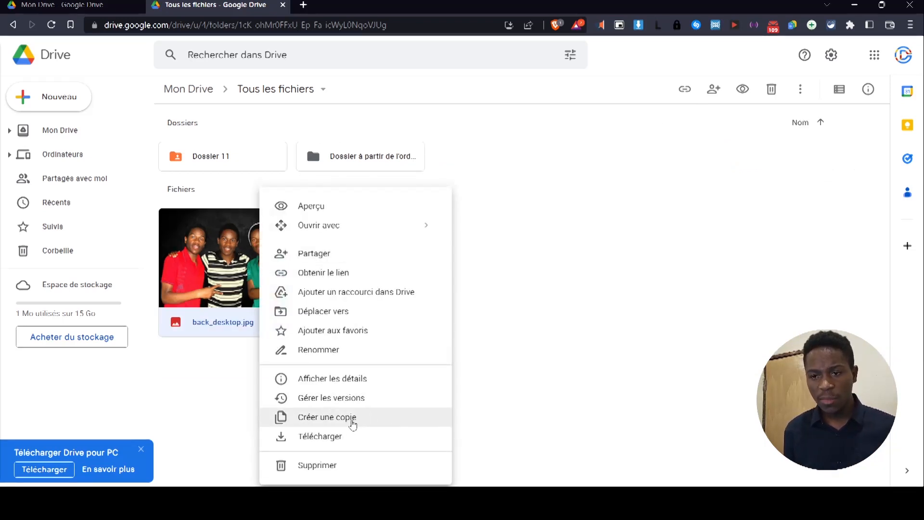
pyautogui.click(379, 403)
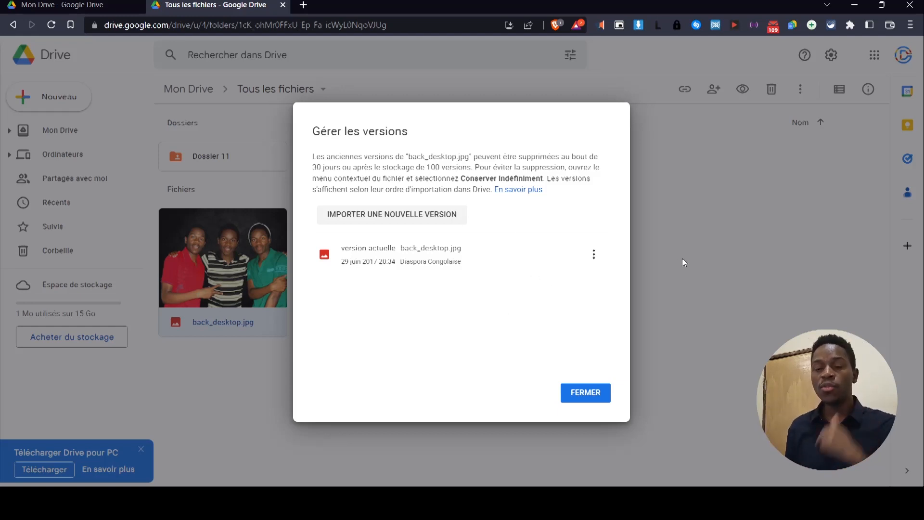
pyautogui.click(594, 392)
# Duplicate back_desktop.jpg, then send Copie de back_desktop.jpg to the trash.
pyautogui.rightClick(263, 260)
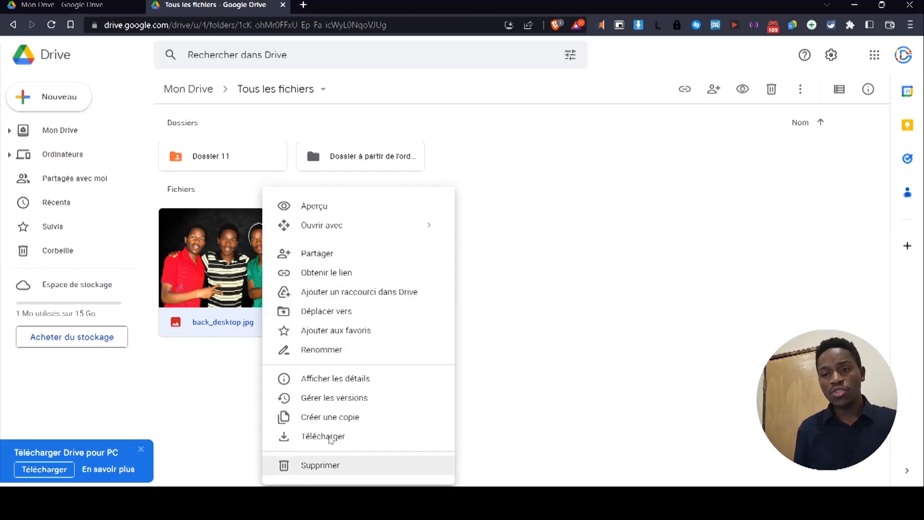
pyautogui.click(370, 427)
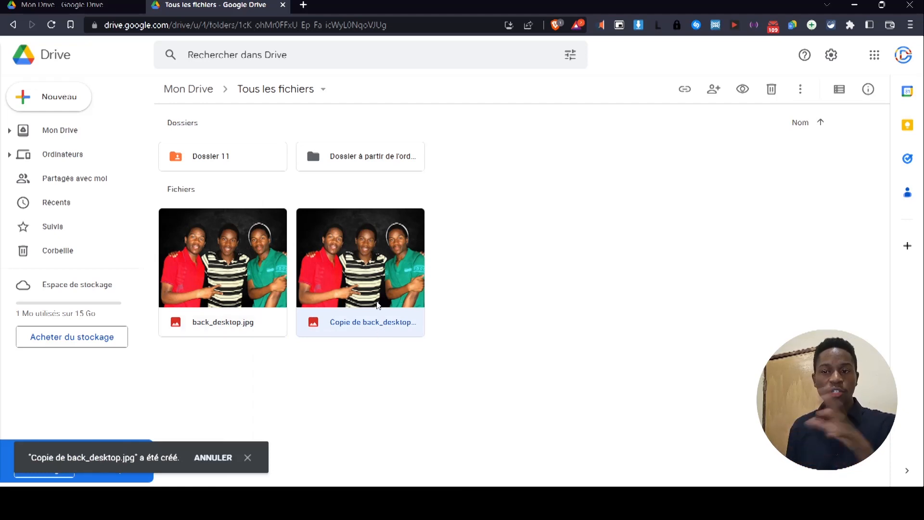
pyautogui.rightClick(353, 321)
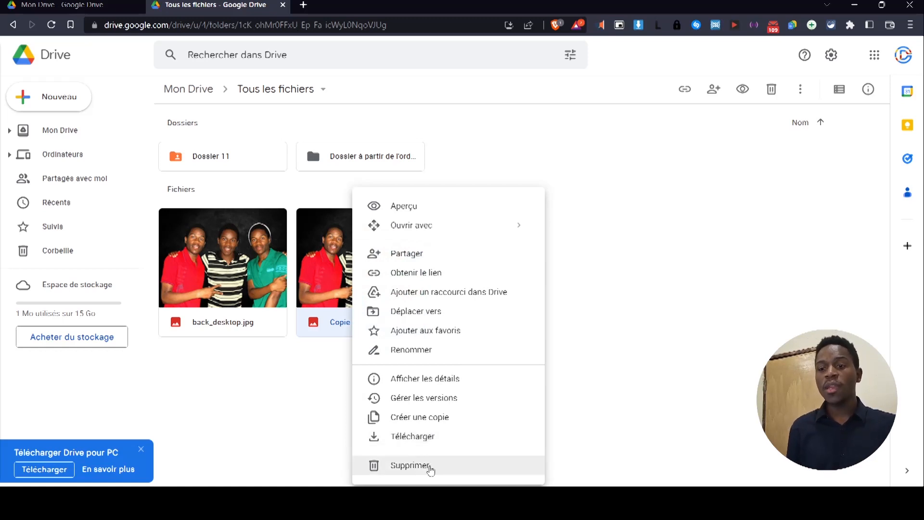
pyautogui.click(430, 468)
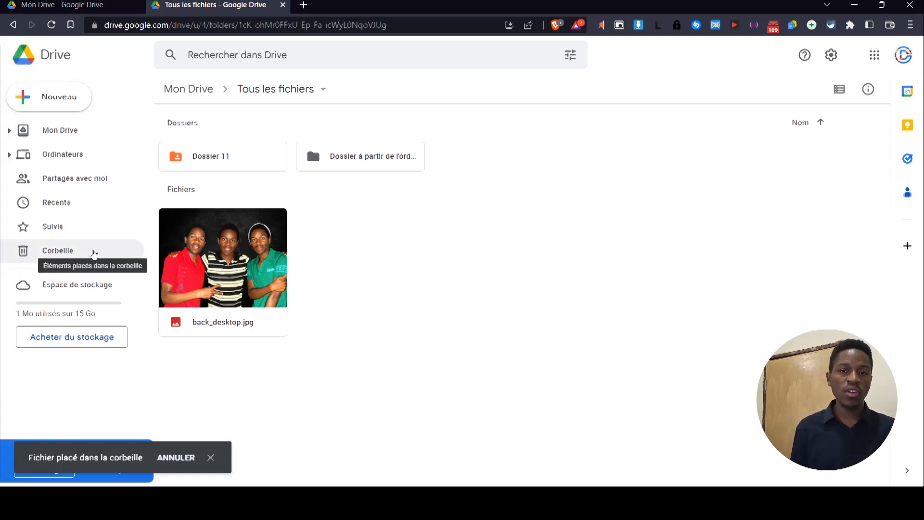
pyautogui.click(95, 254)
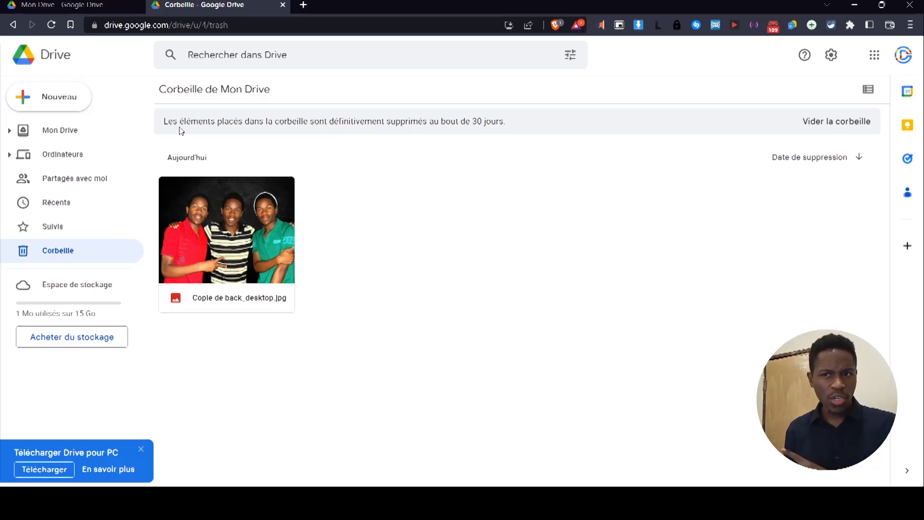
pyautogui.moveTo(168, 121); pyautogui.dragTo(345, 162)
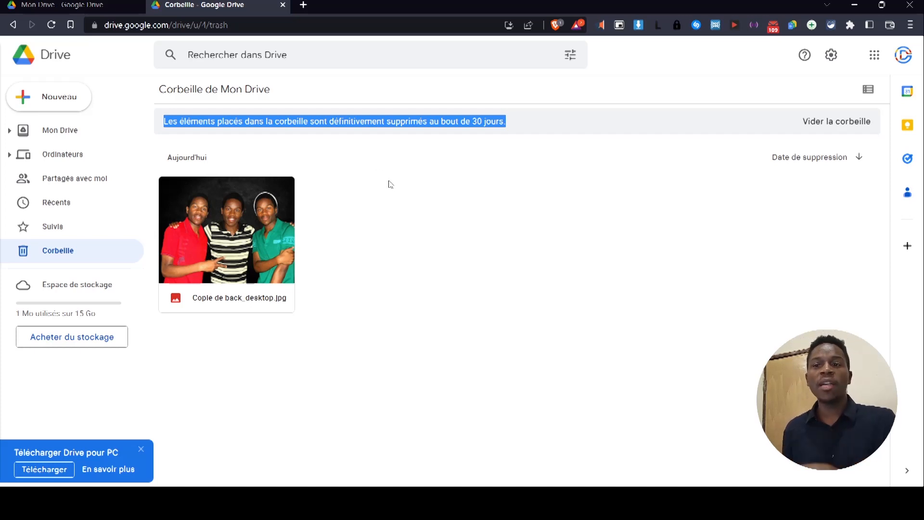
pyautogui.click(83, 131)
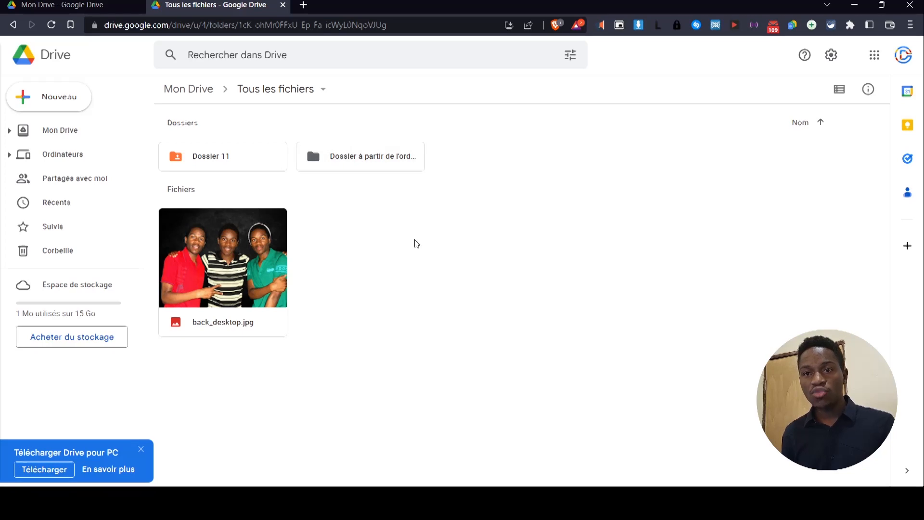
# Search 'dossier 11', open the folder from the suggestion, then bring up the search shortcuts.
pyautogui.click(280, 56)
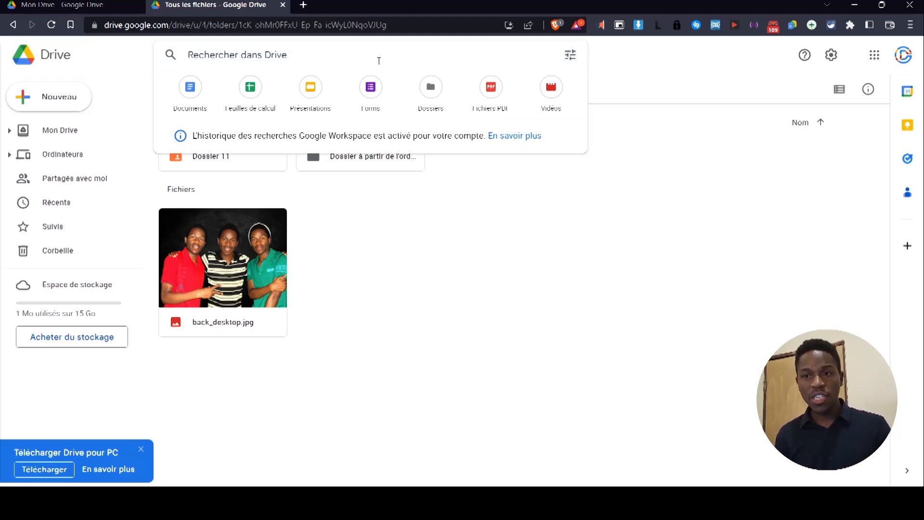
pyautogui.write('dossier 11')
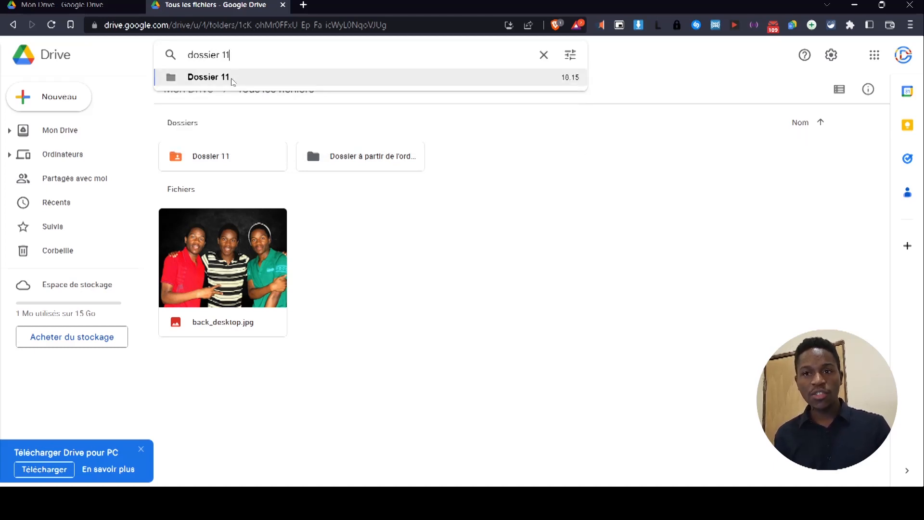
pyautogui.click(233, 78)
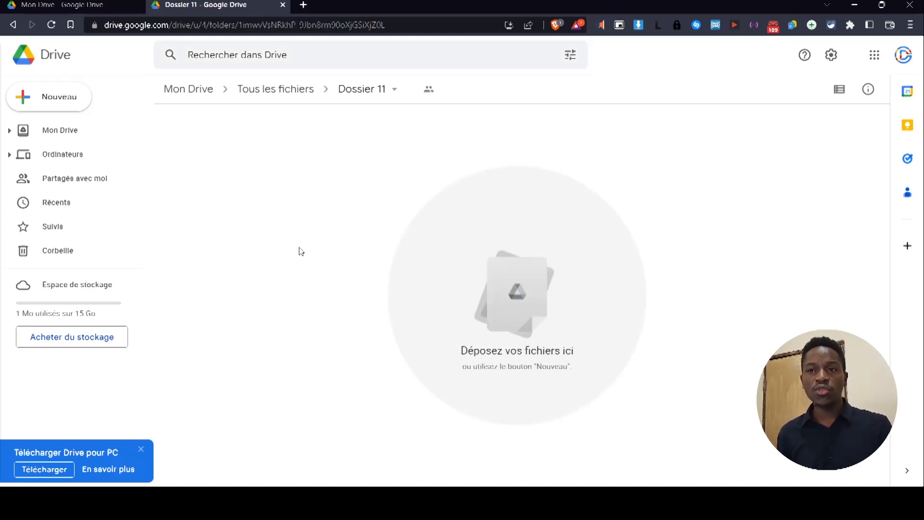
pyautogui.click(263, 52)
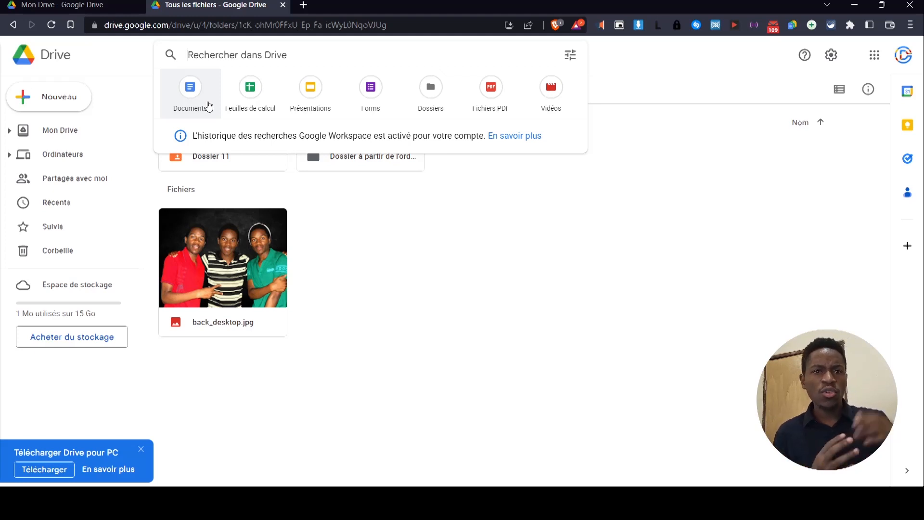
# Search for Documents, then change the query to type:mp3 and run it.
pyautogui.click(188, 86)
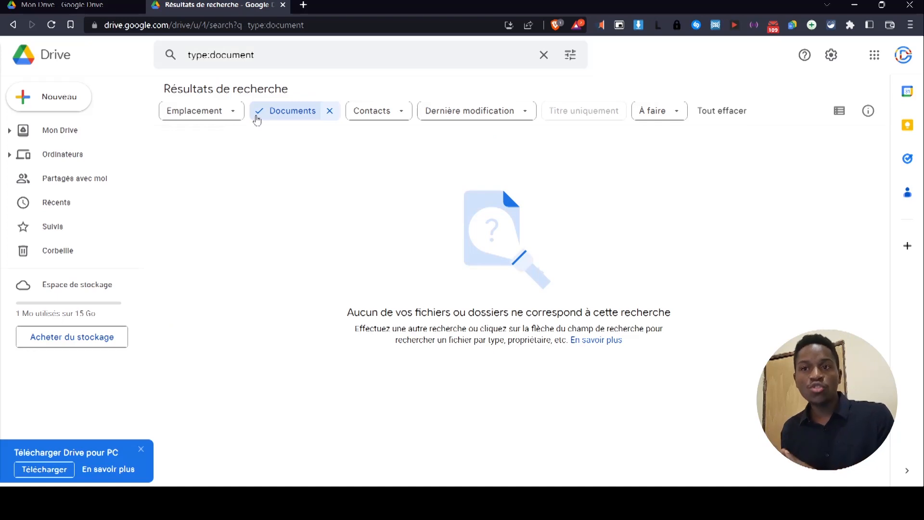
pyautogui.doubleClick(242, 59)
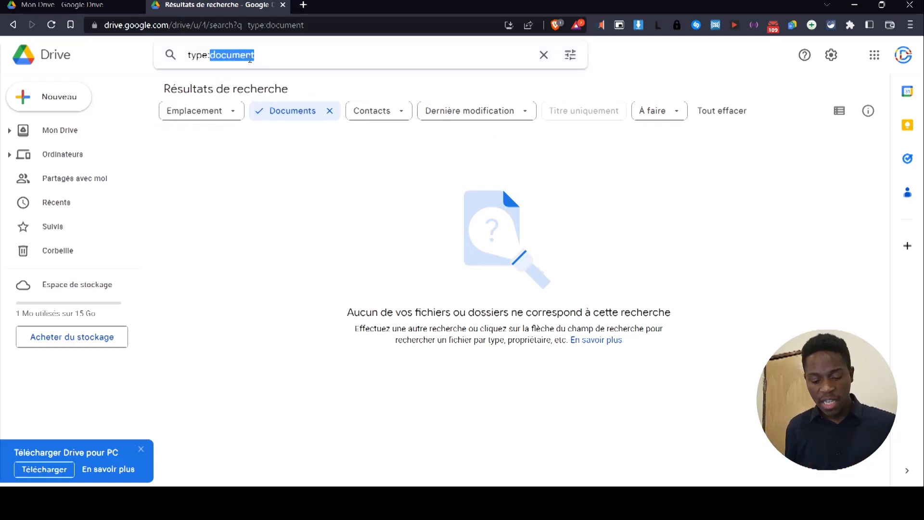
pyautogui.write('mps')
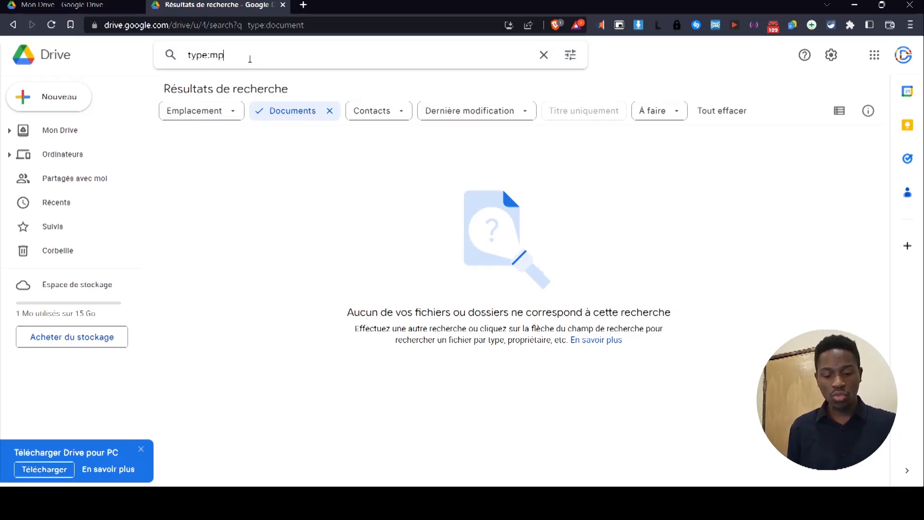
pyautogui.press('Return')
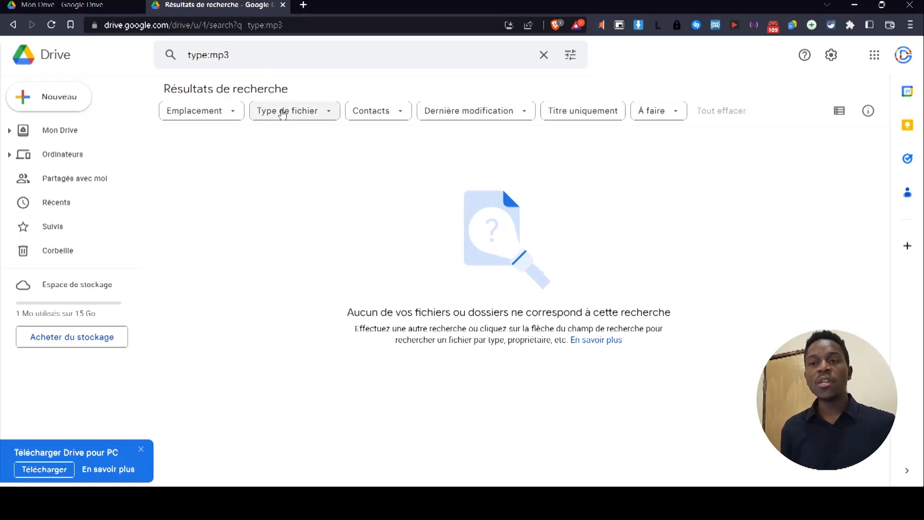
# Change the query to type:pdf and run it, check the date filter, then clear the search.
pyautogui.click(255, 54)
pyautogui.press('BackSpace')
pyautogui.press('BackSpace')
pyautogui.press('BackSpace')
pyautogui.write('pdf')
pyautogui.press('Return')
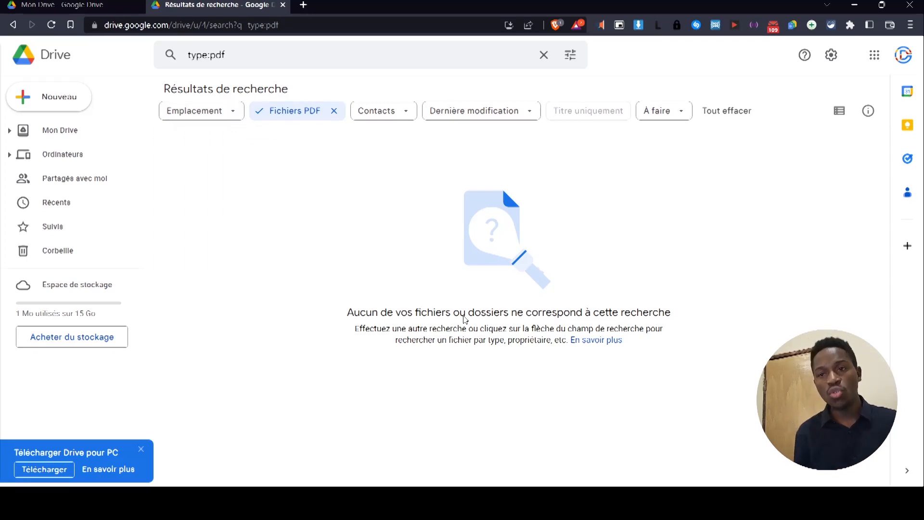
pyautogui.click(491, 111)
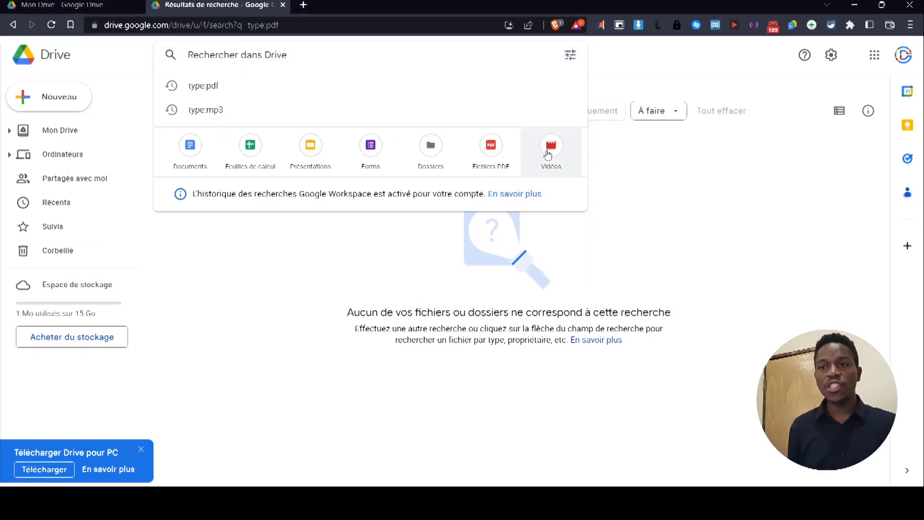
pyautogui.click(645, 277)
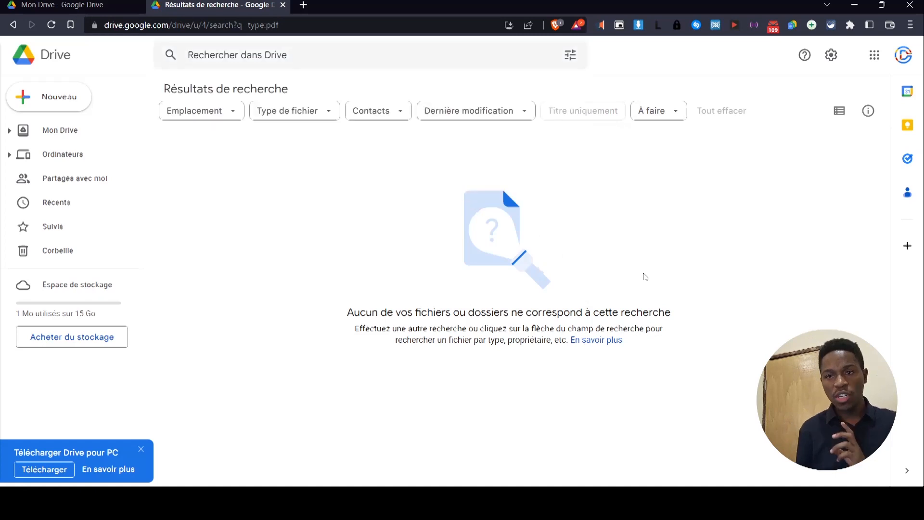
# Run an advanced search from the search options panel with default criteria.
pyautogui.click(570, 55)
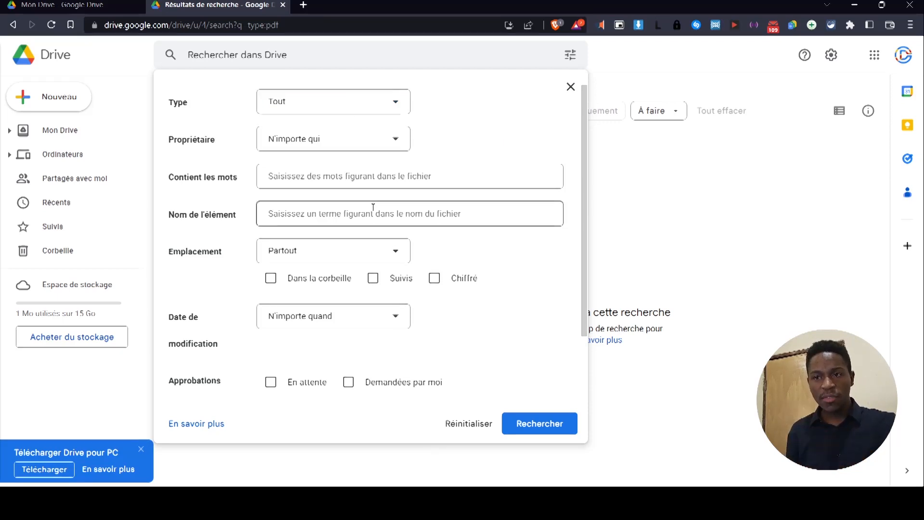
pyautogui.click(542, 425)
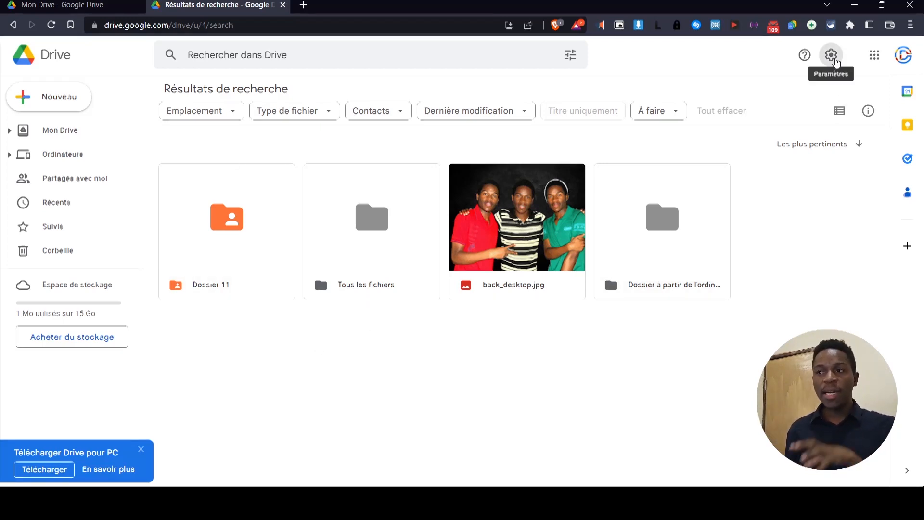
# Open Drive settings and highlight the offline access warning and the account that enabled it.
pyautogui.click(832, 61)
pyautogui.click(739, 90)
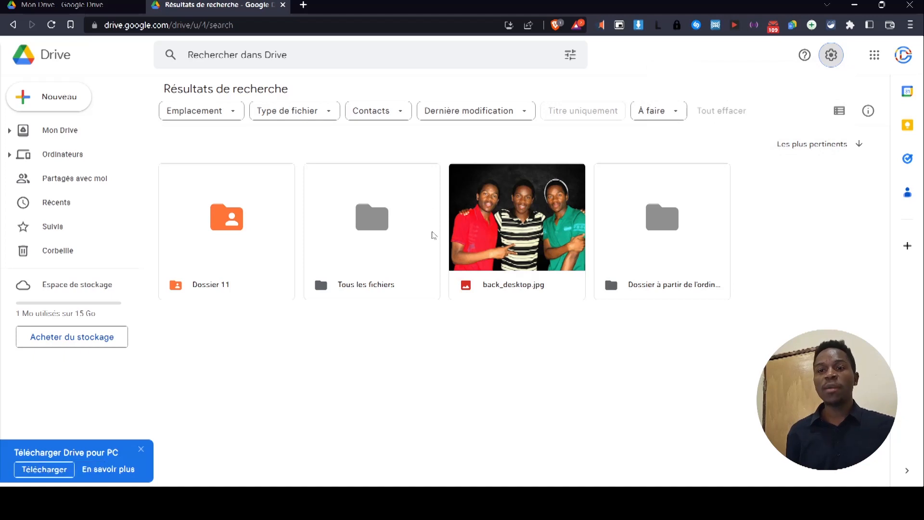
pyautogui.scroll(-3, 179, 326)
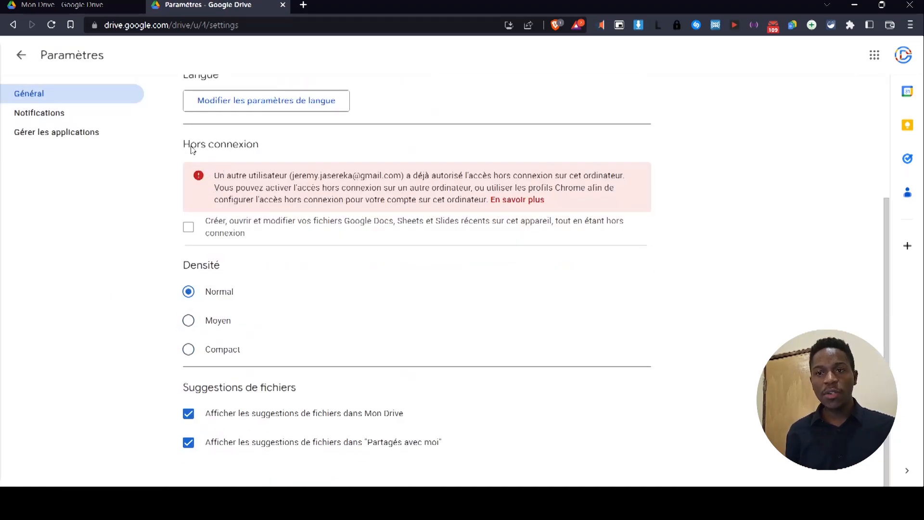
pyautogui.moveTo(214, 175); pyautogui.dragTo(487, 207)
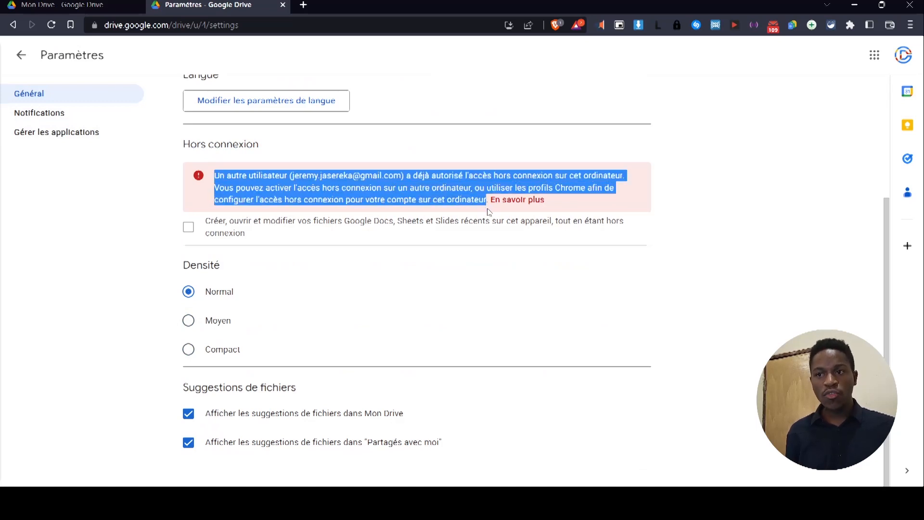
pyautogui.click(587, 201)
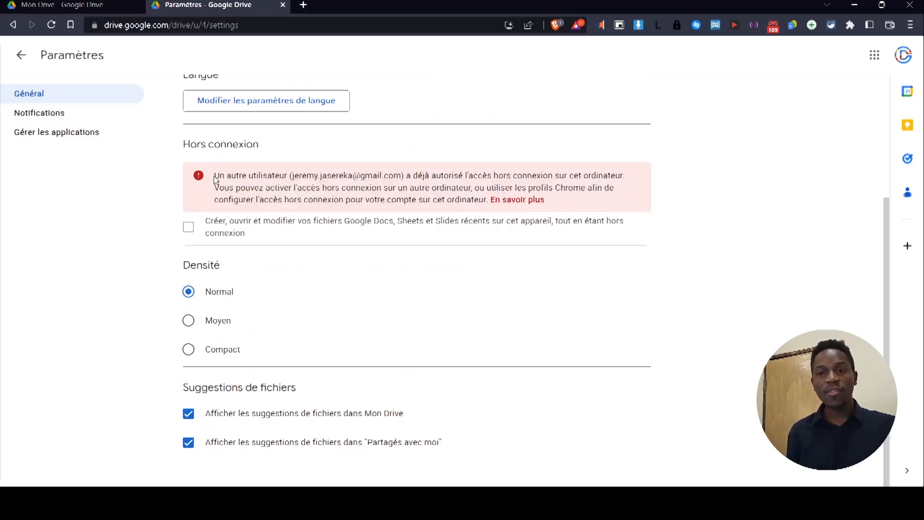
pyautogui.moveTo(216, 175); pyautogui.dragTo(487, 201)
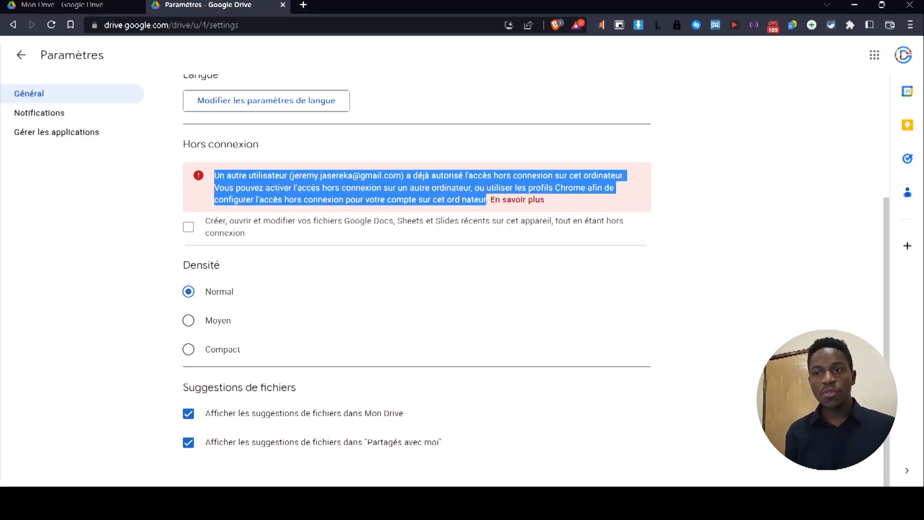
pyautogui.click(345, 188)
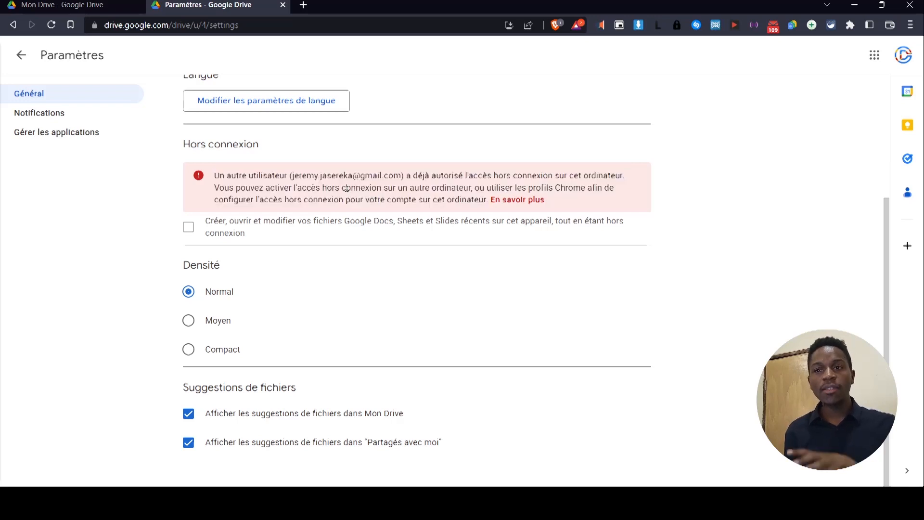
pyautogui.moveTo(291, 177); pyautogui.dragTo(405, 177)
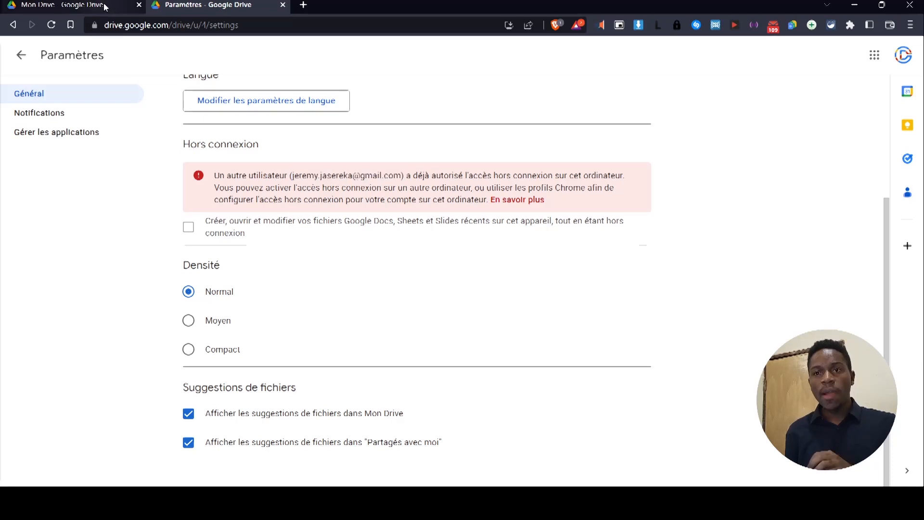
# Switch to the other account's Drive settings and scroll through them.
pyautogui.click(97, 6)
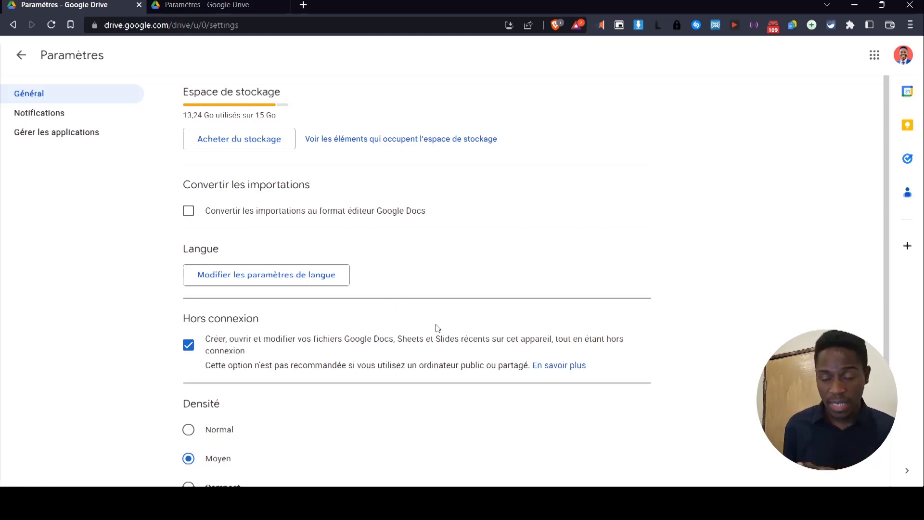
pyautogui.scroll(-3, 436, 327)
pyautogui.scroll(2, 400, 332)
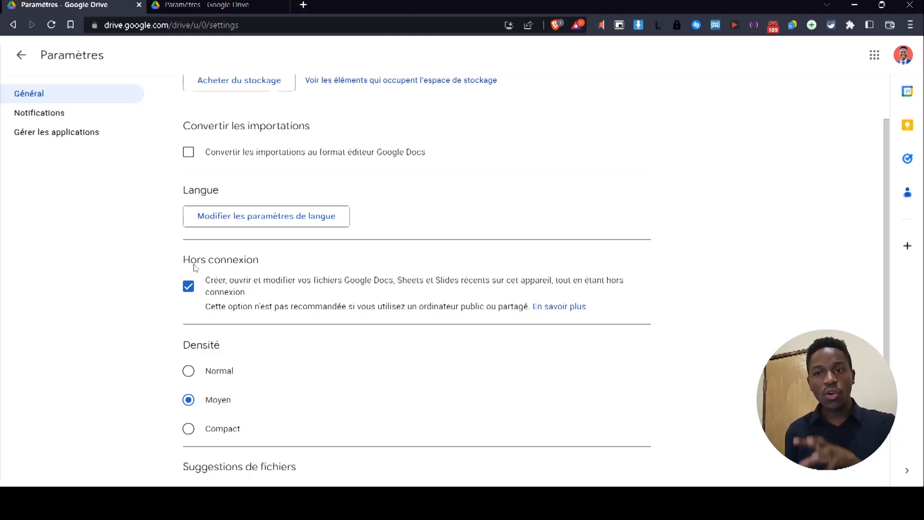
pyautogui.scroll(2, 385, 314)
pyautogui.scroll(-3, 359, 309)
pyautogui.scroll(3, 333, 298)
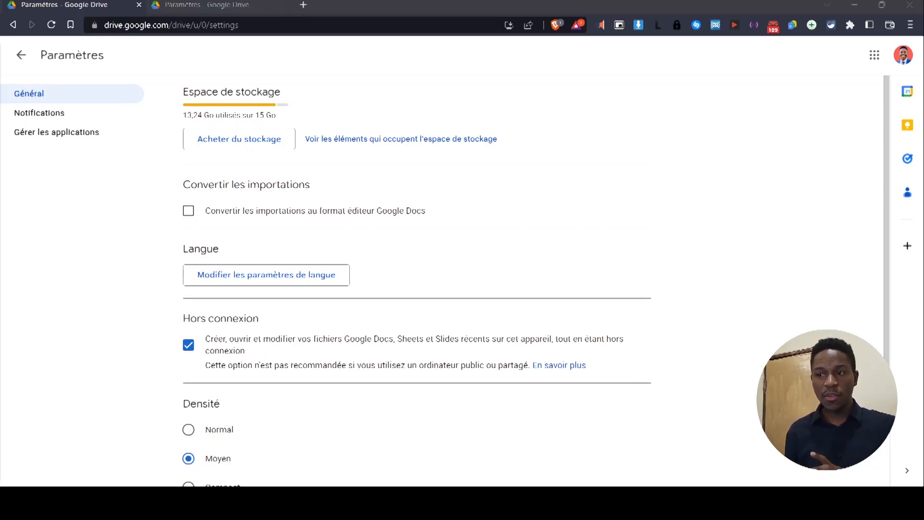
# Return to Mon Drive, peek into Temp Data, then open 2022_09_14MERGED.xlsx.
pyautogui.click(21, 55)
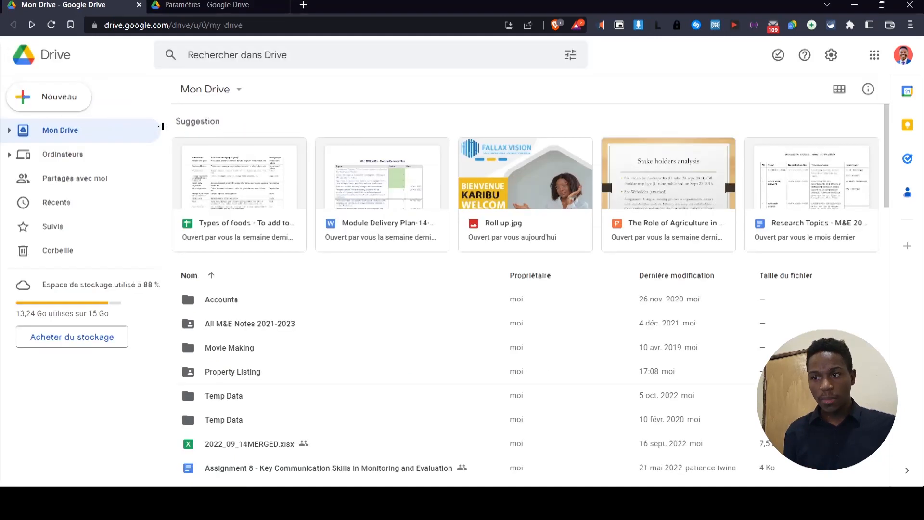
pyautogui.doubleClick(268, 400)
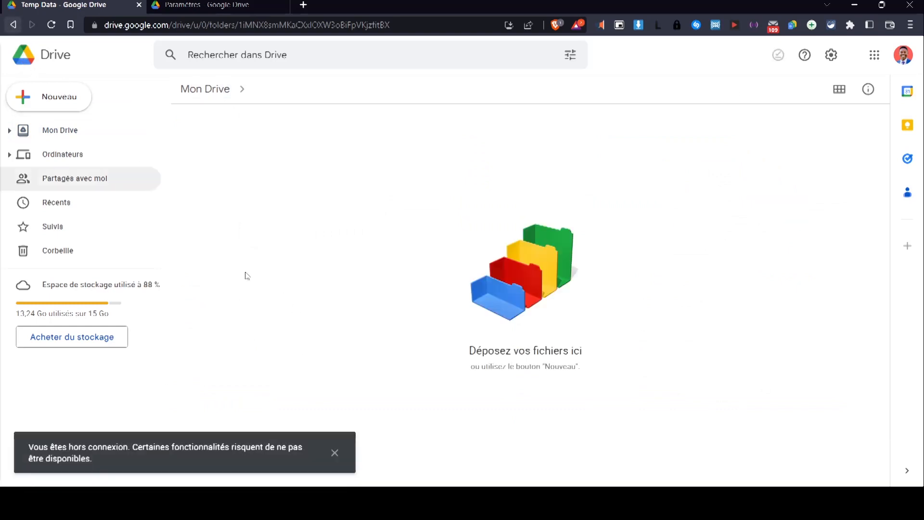
pyautogui.click(13, 25)
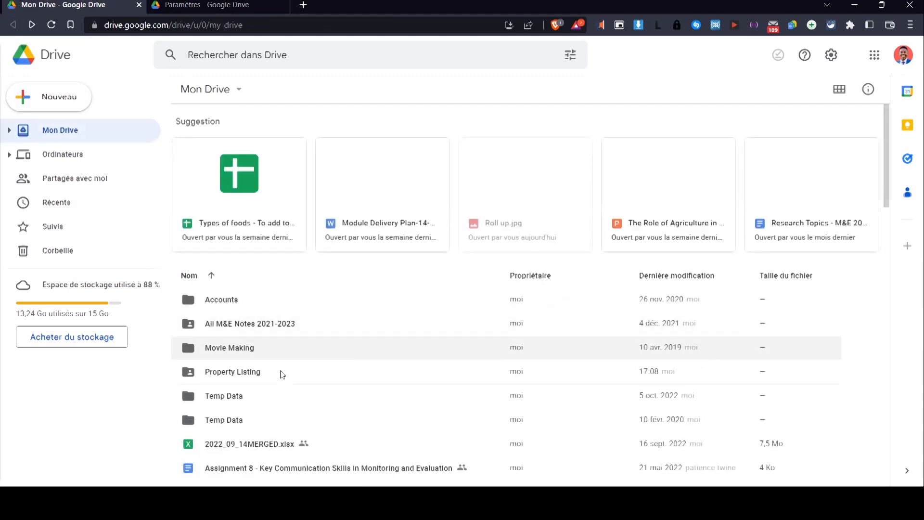
pyautogui.doubleClick(274, 441)
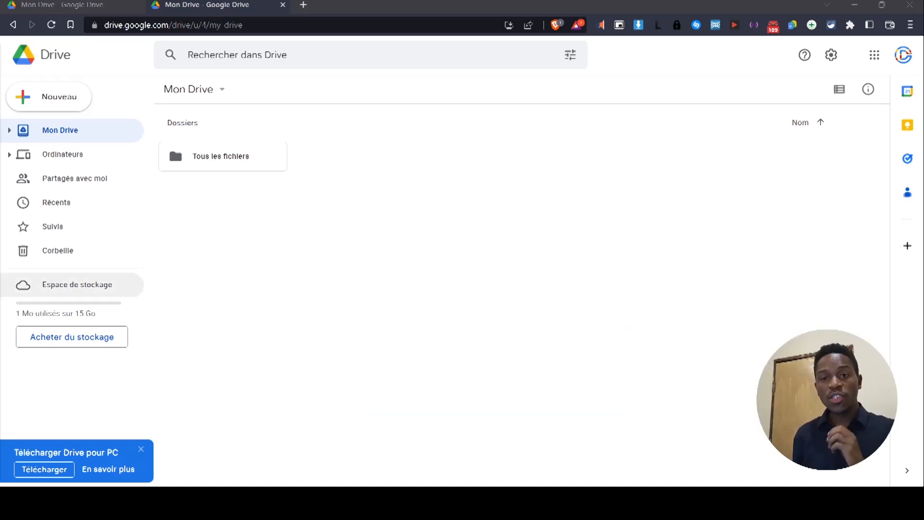
# Open Espace de stockage, where back_desktop.jpg is the only file, using 1 Mo of 15 Go.
pyautogui.click(89, 289)
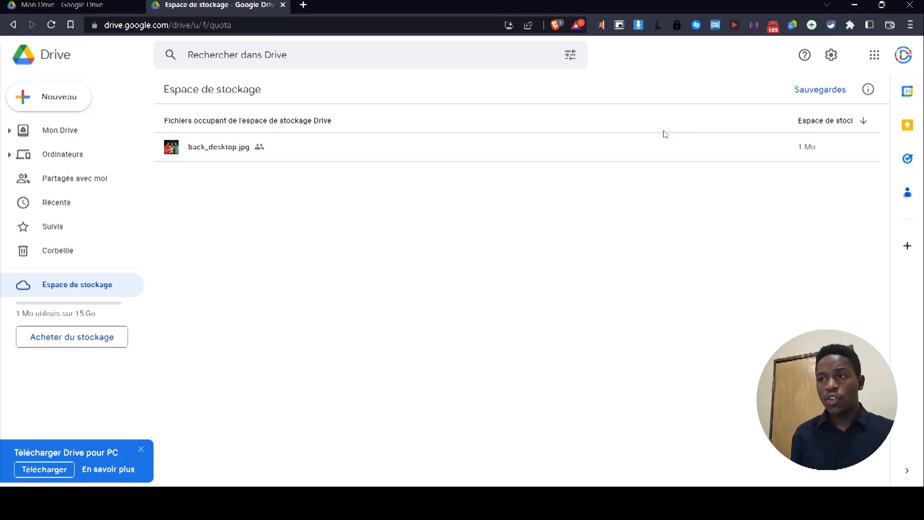
pyautogui.click(833, 57)
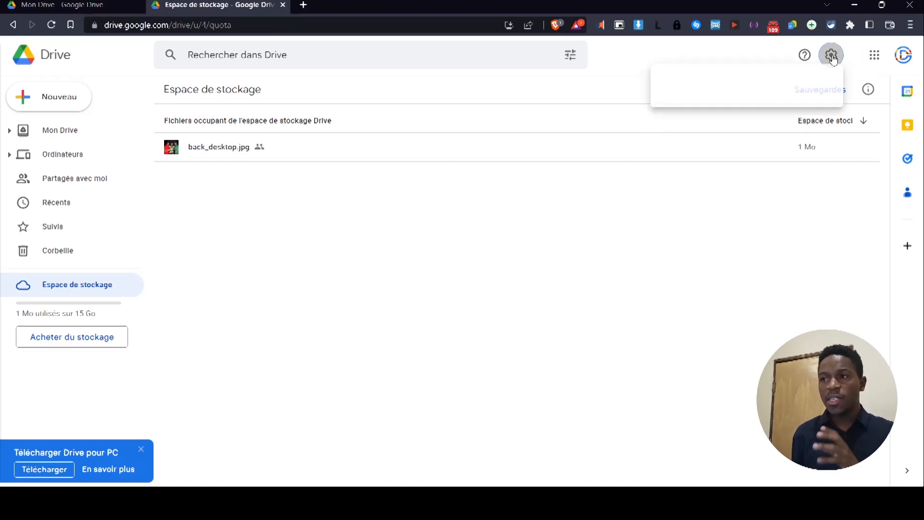
# In Drive Paramètres, set the Densité option to Compact.
pyautogui.click(725, 92)
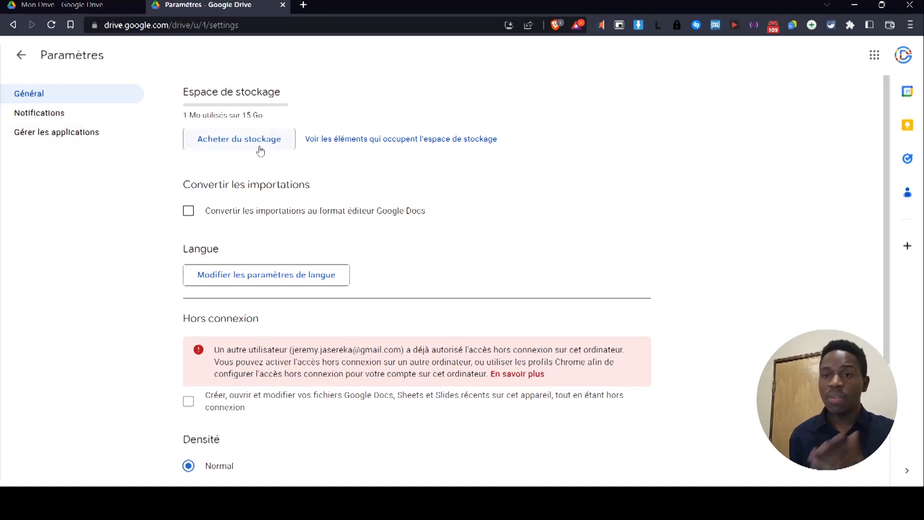
pyautogui.scroll(-3, 283, 247)
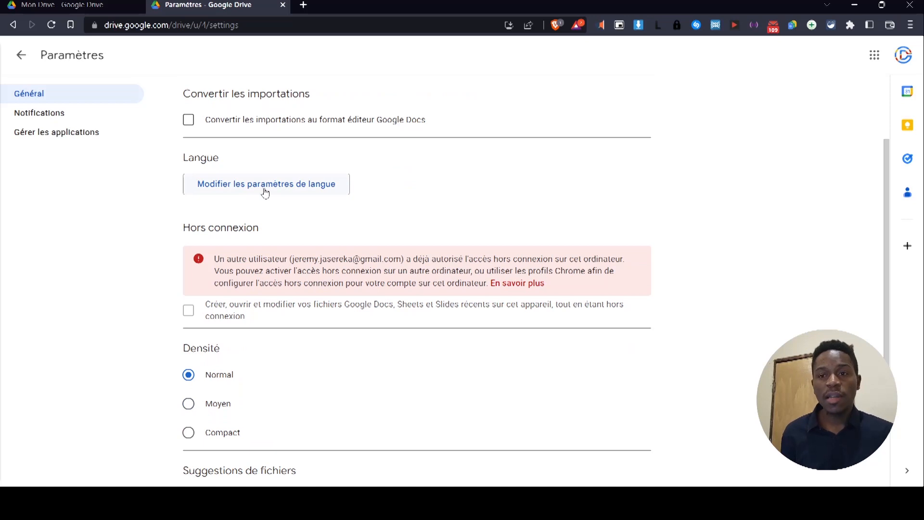
pyautogui.scroll(-2, 270, 200)
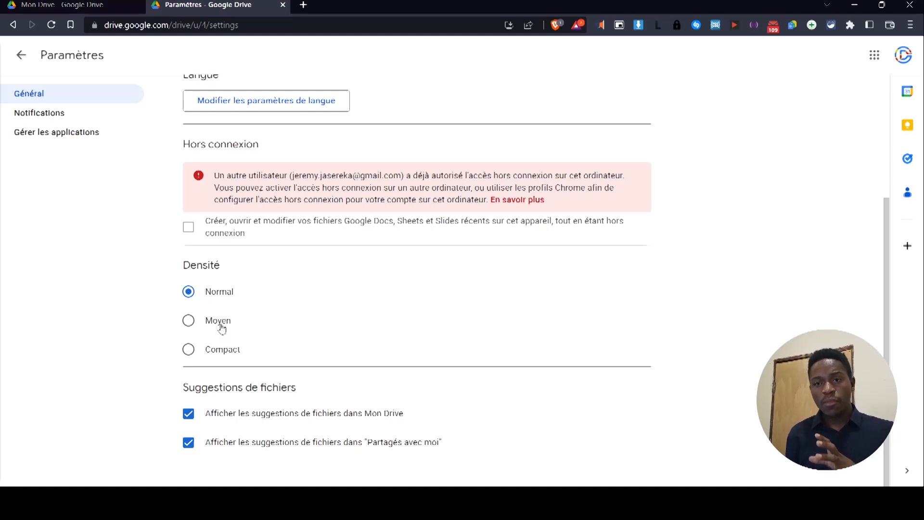
pyautogui.click(220, 356)
# Switch the folder to list view, then return to the Drive settings page.
pyautogui.click(21, 56)
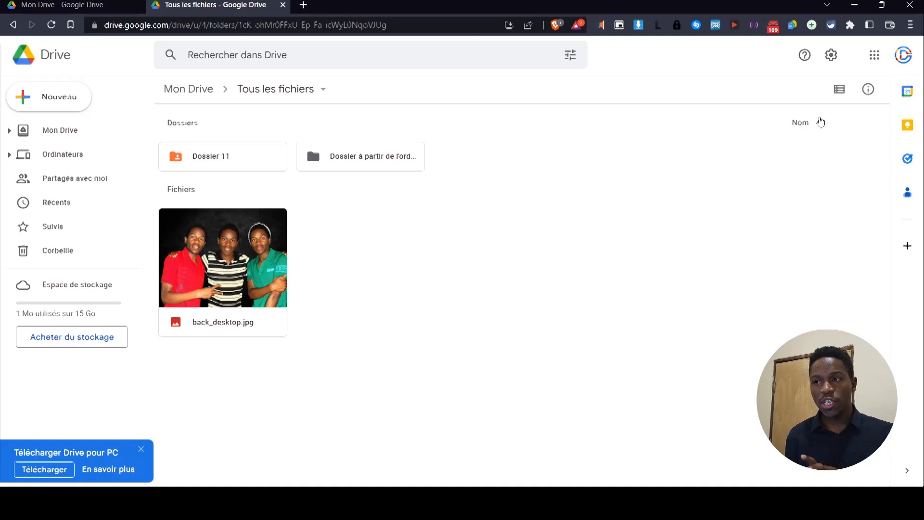
pyautogui.click(839, 91)
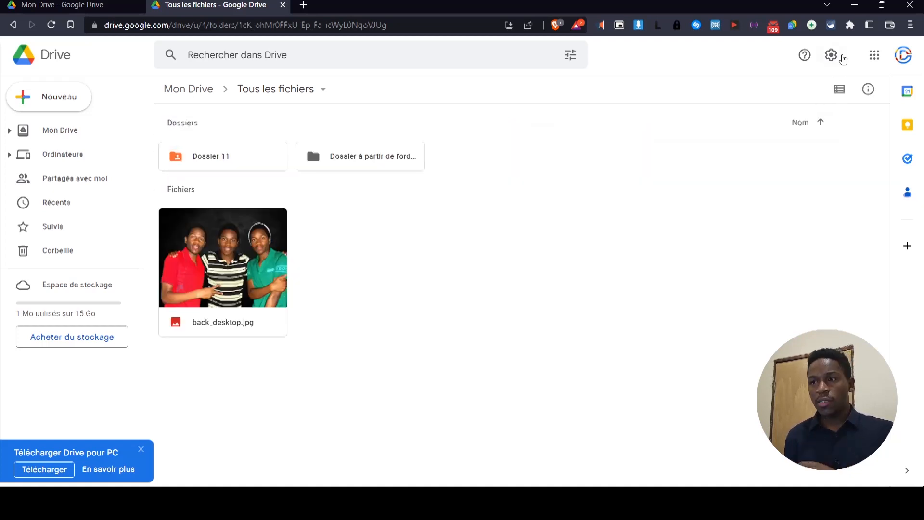
pyautogui.click(831, 55)
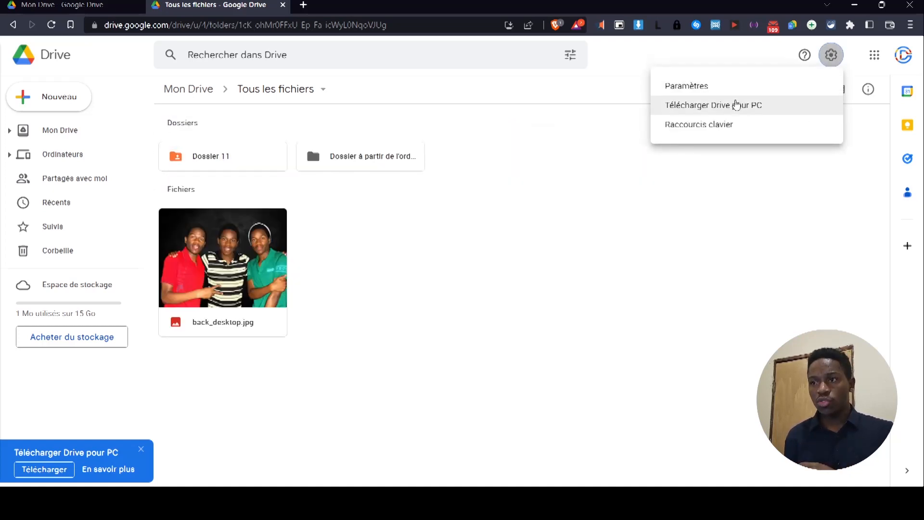
pyautogui.click(707, 86)
pyautogui.scroll(-4, 320, 337)
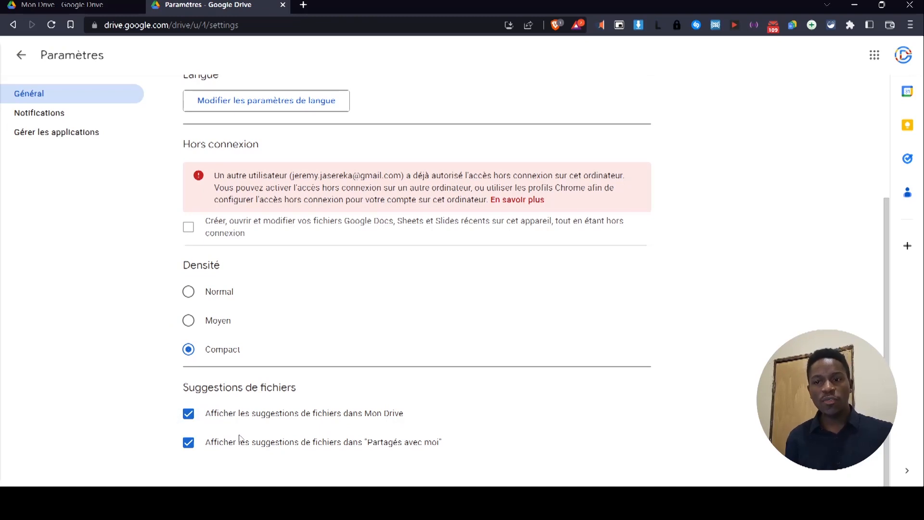
pyautogui.hotkey('ctrl', 'shift', 'Tab')
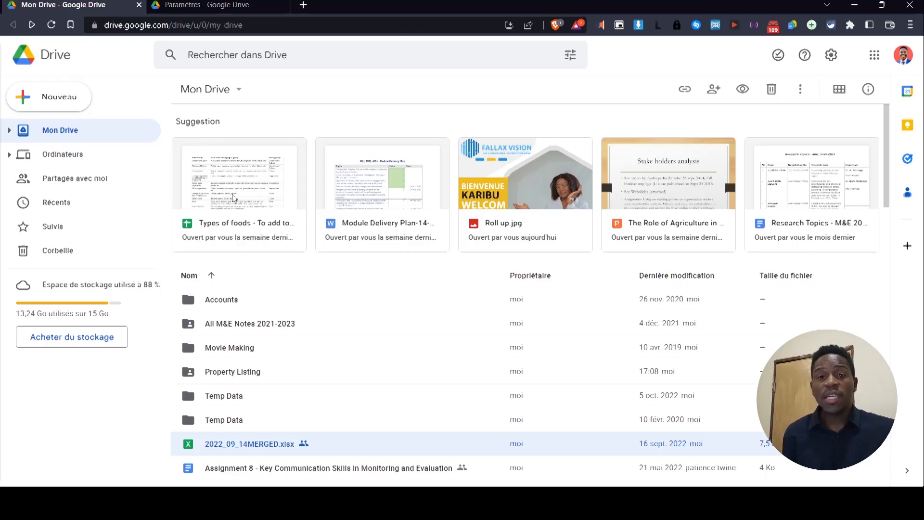
pyautogui.hotkey('ctrl', 'Tab')
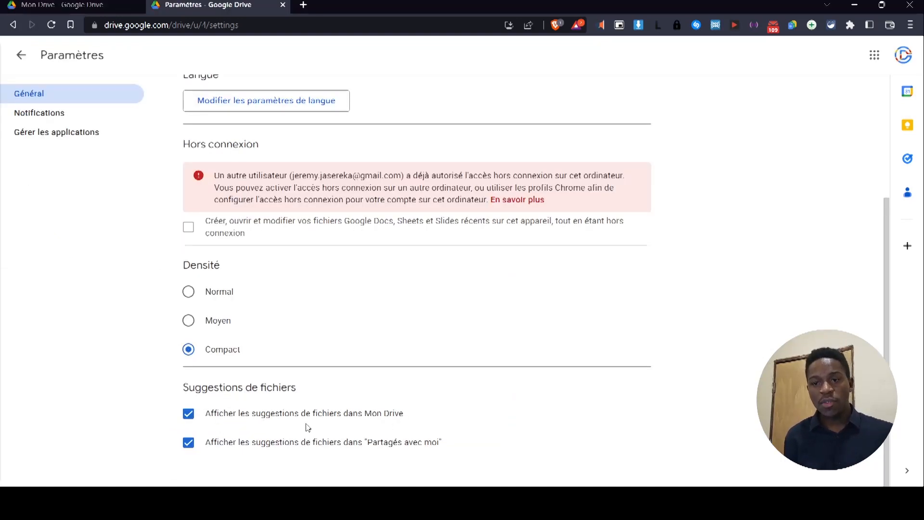
pyautogui.scroll(4, 245, 454)
# Review the Notifications and Gérer les applications settings, then go back to Tous les fichiers.
pyautogui.click(91, 116)
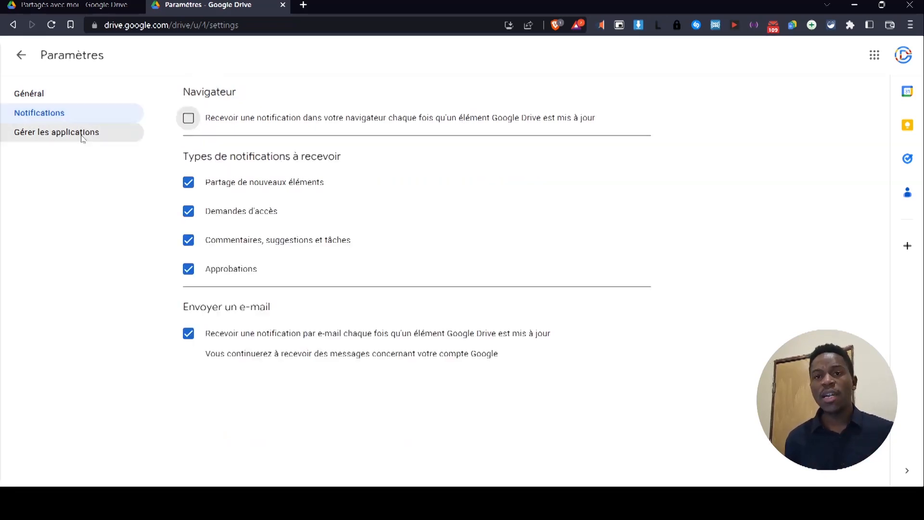
pyautogui.click(82, 139)
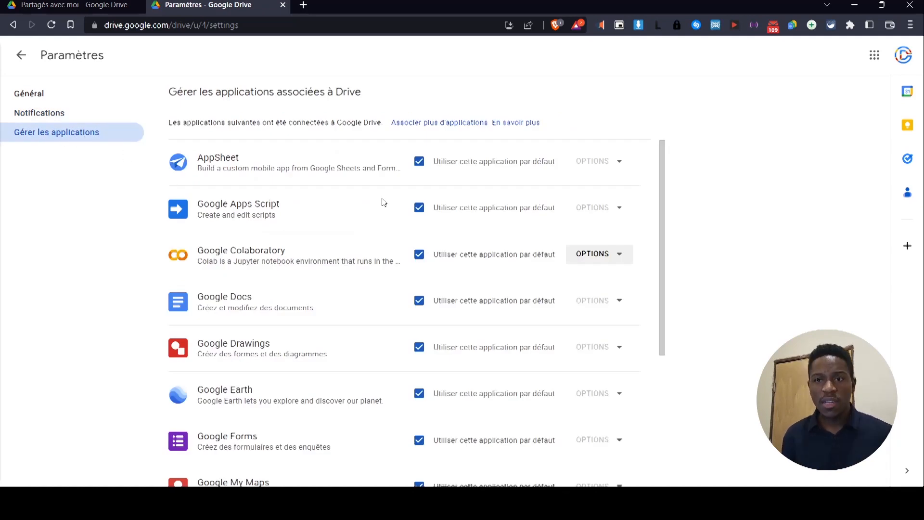
pyautogui.scroll(-4, 398, 216)
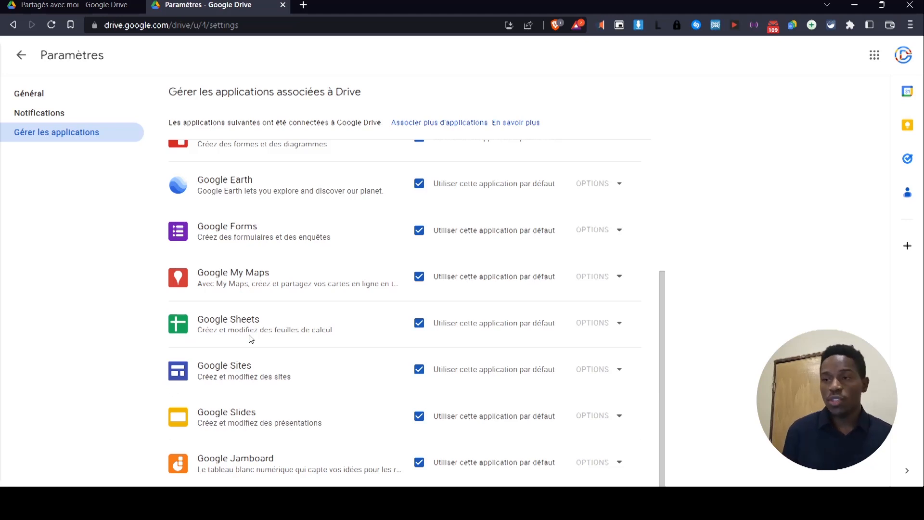
pyautogui.scroll(4, 250, 339)
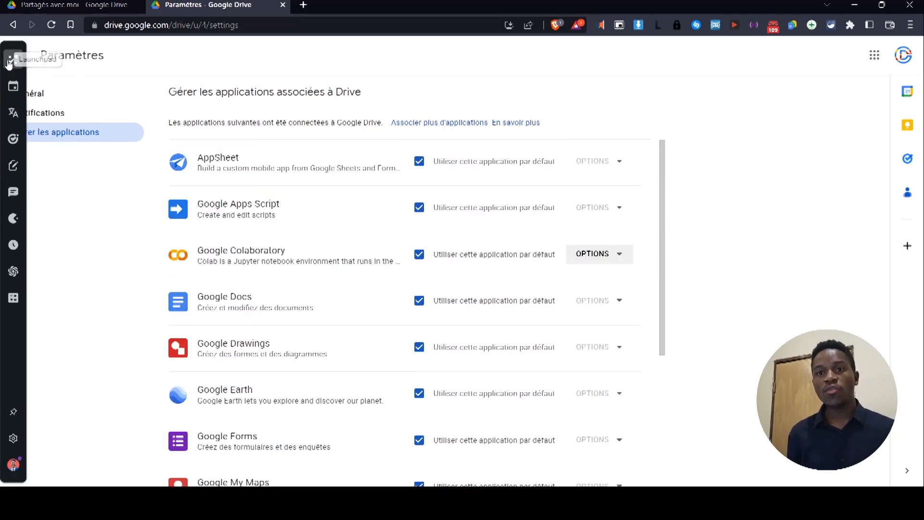
pyautogui.click(22, 56)
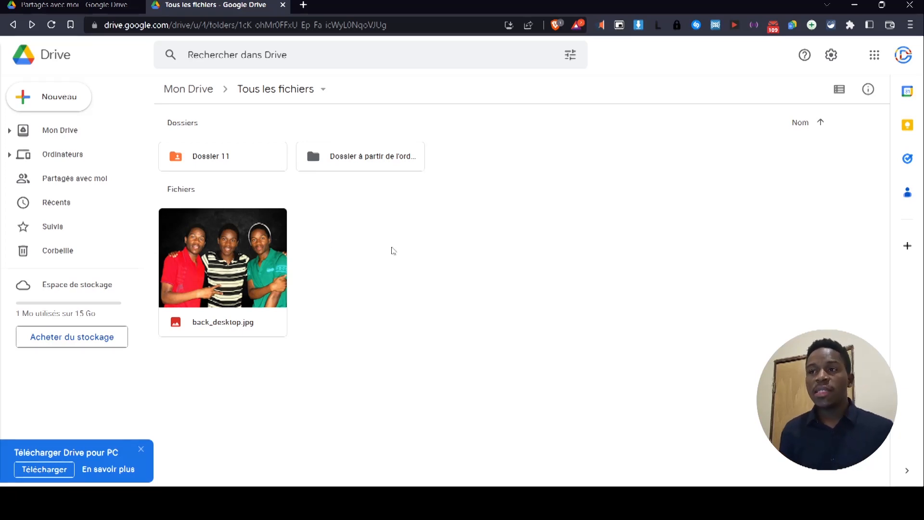
# Open and close Dossier 11's Partager dialog, then bring up its sharing settings again.
pyautogui.rightClick(226, 169)
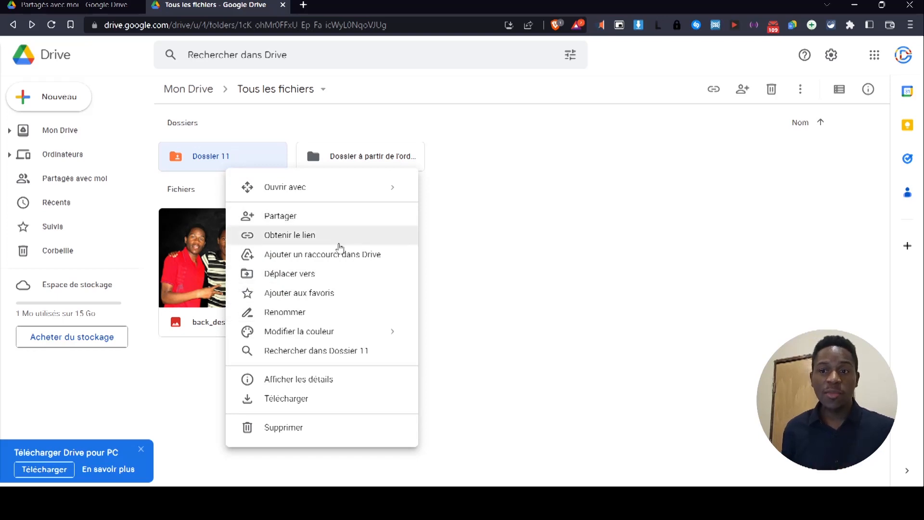
pyautogui.click(341, 221)
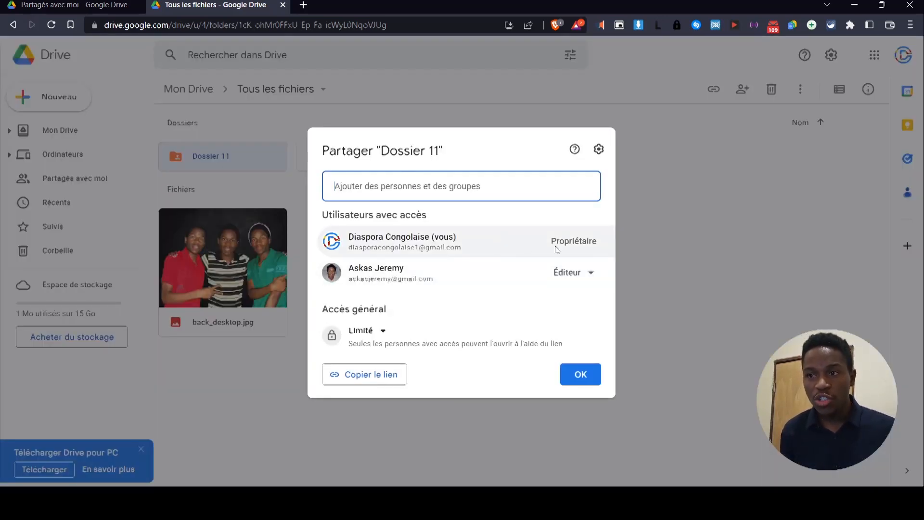
pyautogui.moveTo(437, 277)
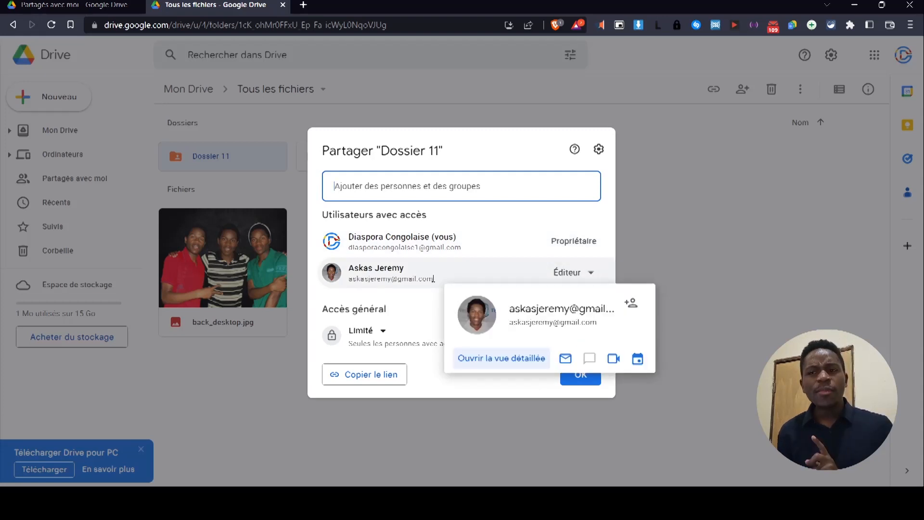
pyautogui.click(742, 185)
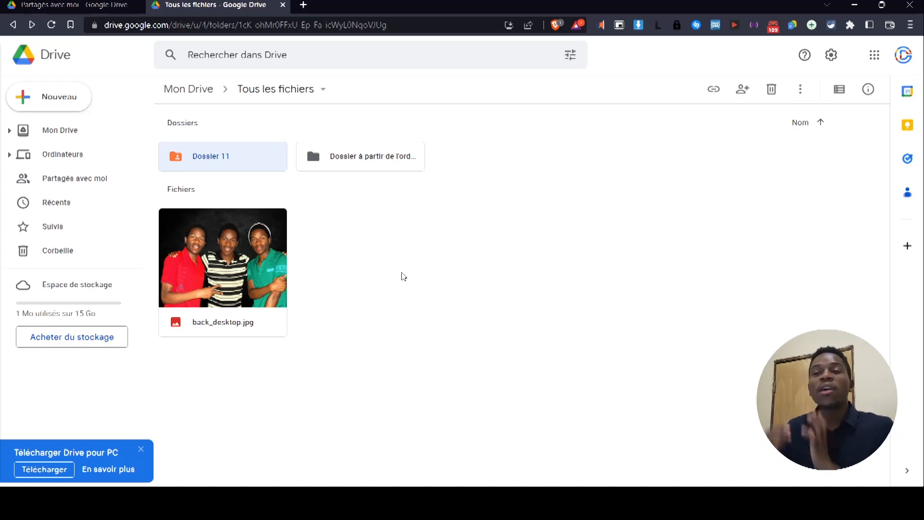
pyautogui.rightClick(269, 164)
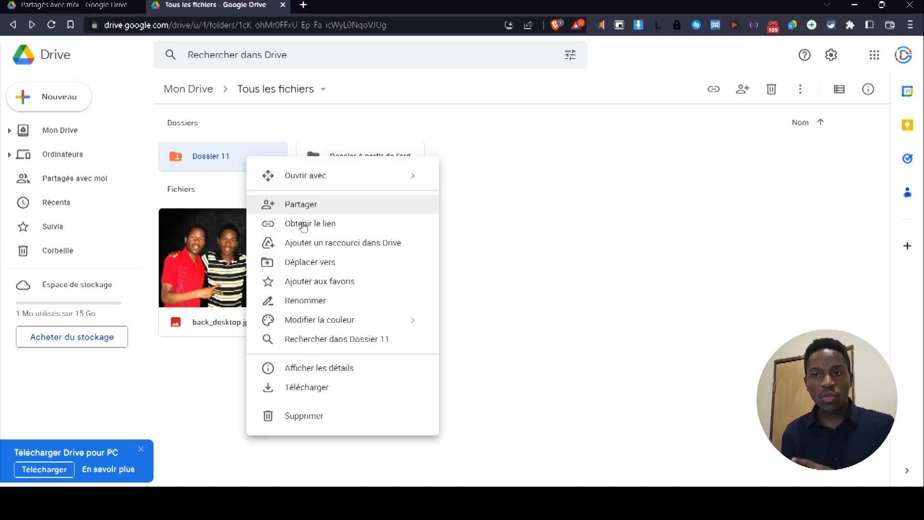
pyautogui.click(325, 214)
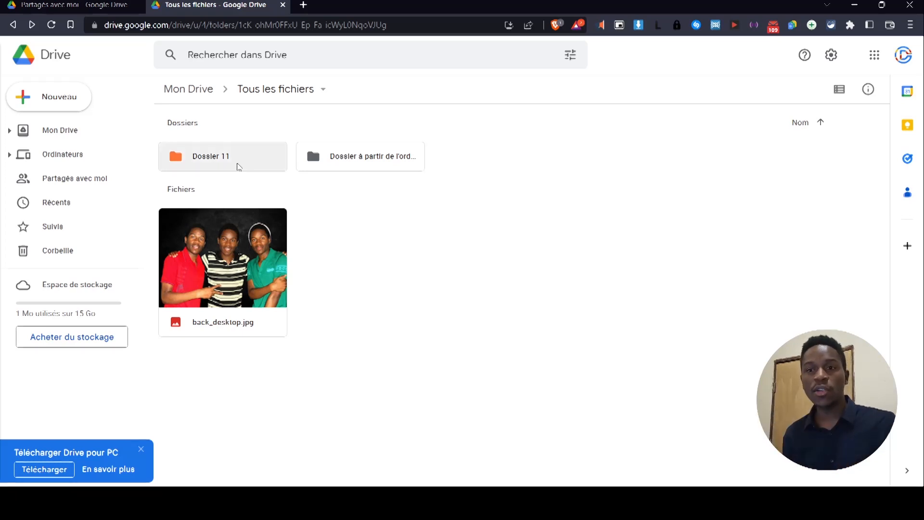
# Share Dossier 11 with the suggested collaborator as Éditeur, without sending an email notification.
pyautogui.rightClick(247, 166)
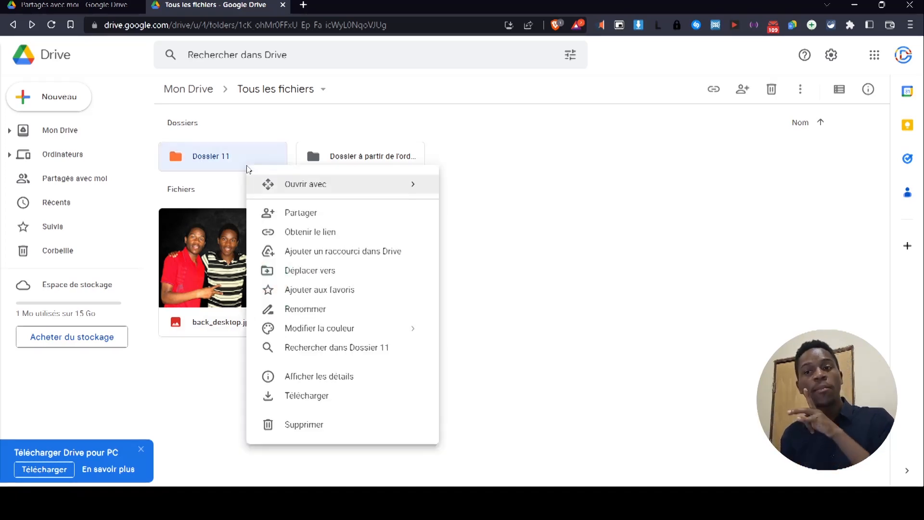
pyautogui.click(287, 212)
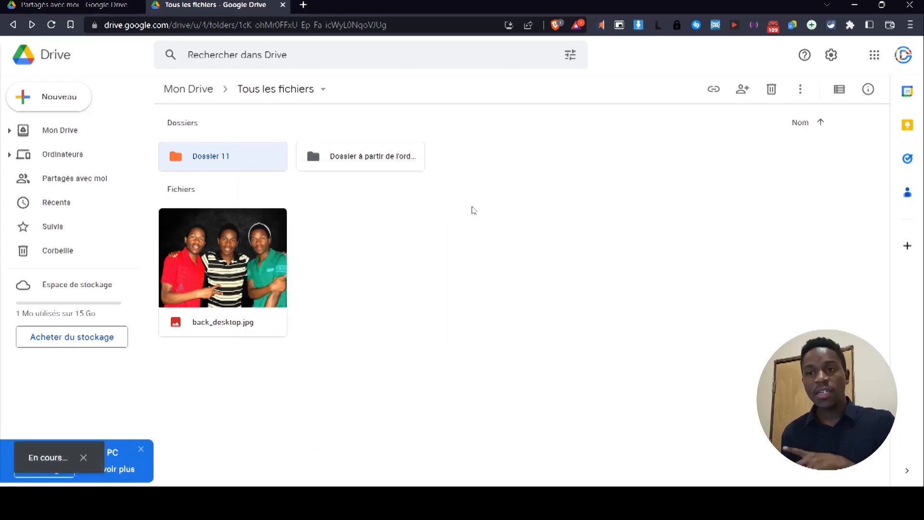
pyautogui.click(450, 202)
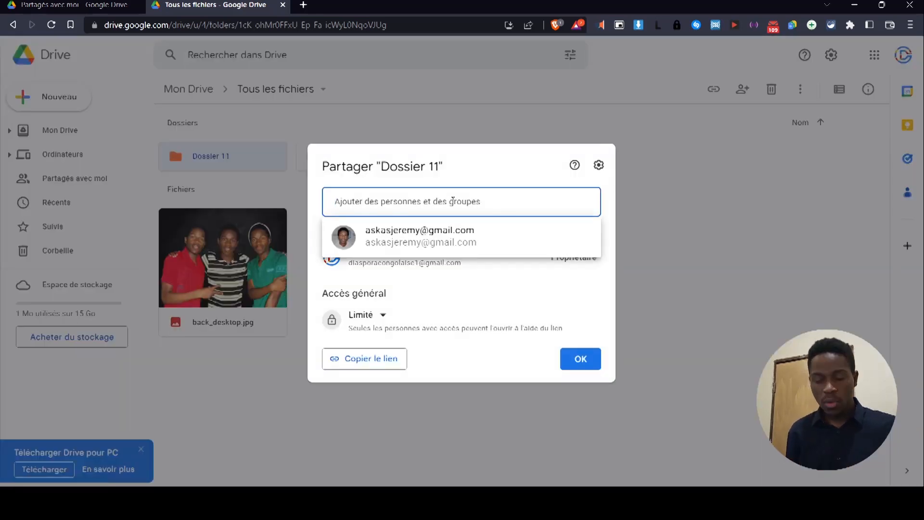
pyautogui.click(464, 252)
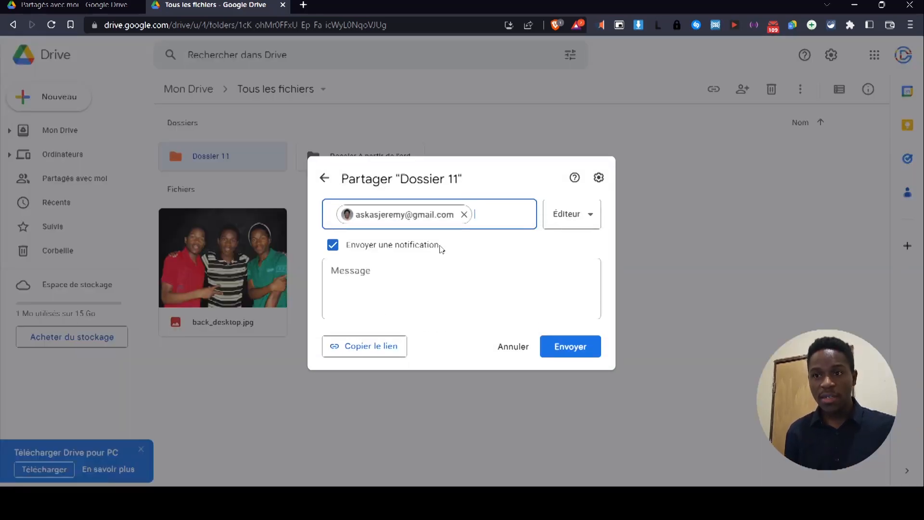
pyautogui.click(375, 249)
pyautogui.click(580, 252)
pyautogui.click(580, 252)
pyautogui.click(584, 312)
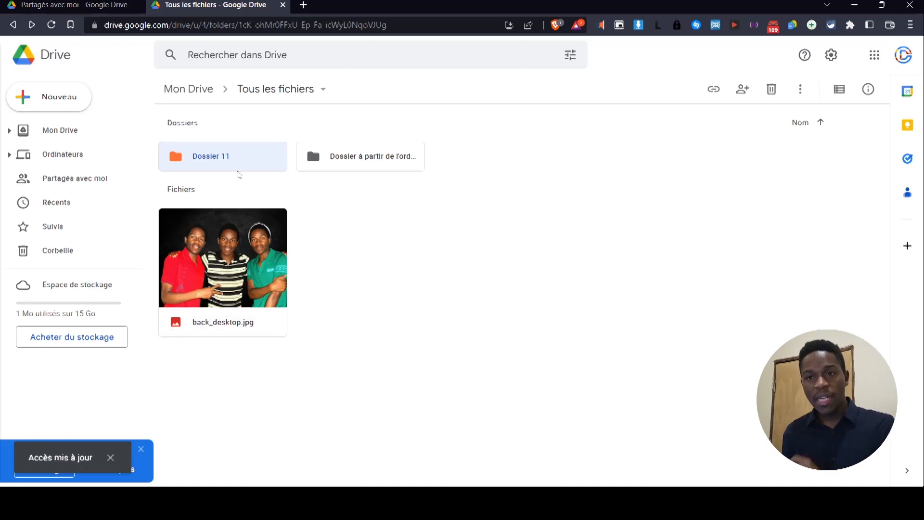
# Invite the collaborator to take ownership of Dossier 11 with Transférer la propriété.
pyautogui.rightClick(249, 163)
pyautogui.click(270, 207)
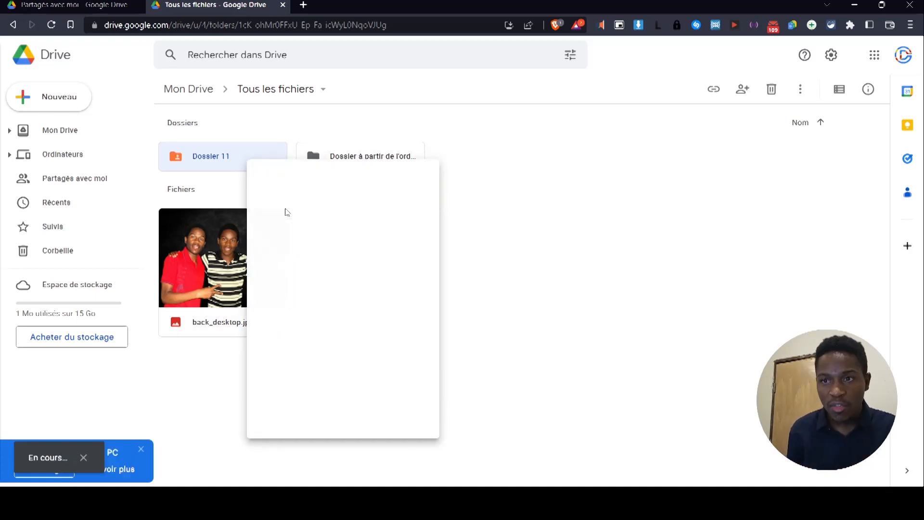
pyautogui.click(571, 272)
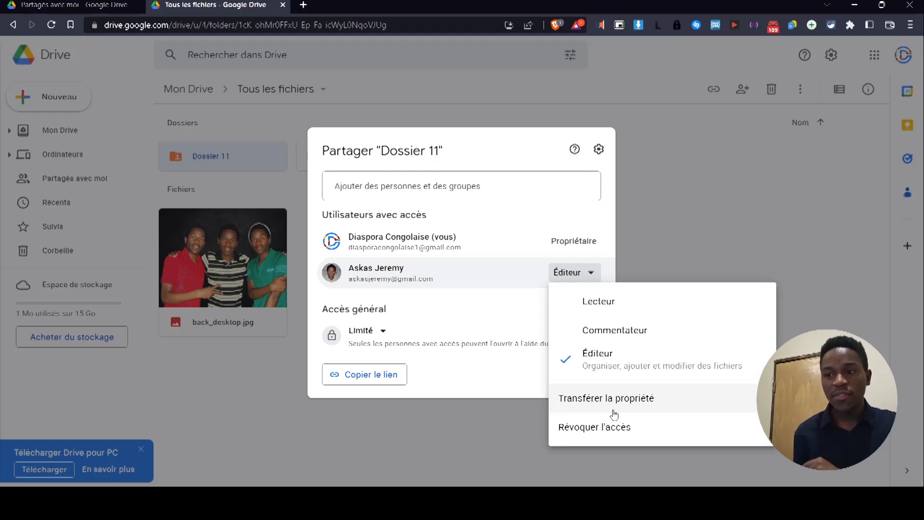
pyautogui.click(614, 410)
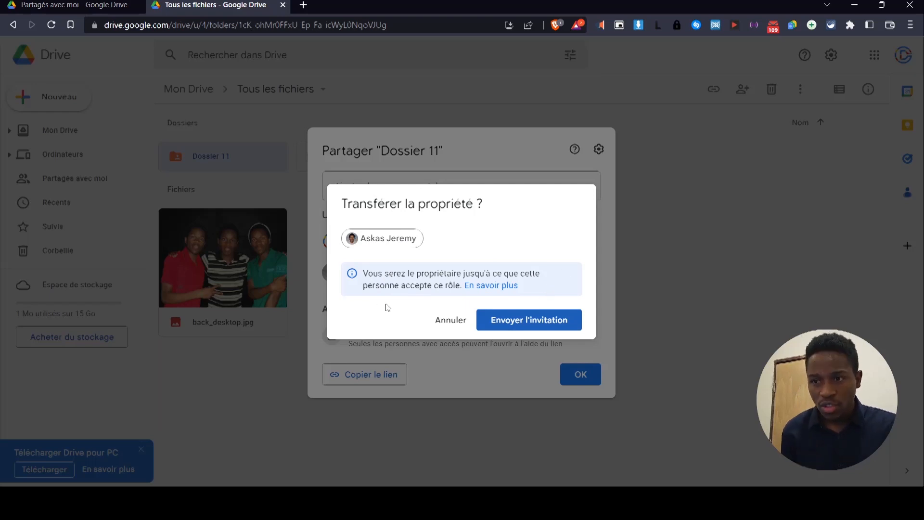
pyautogui.click(531, 324)
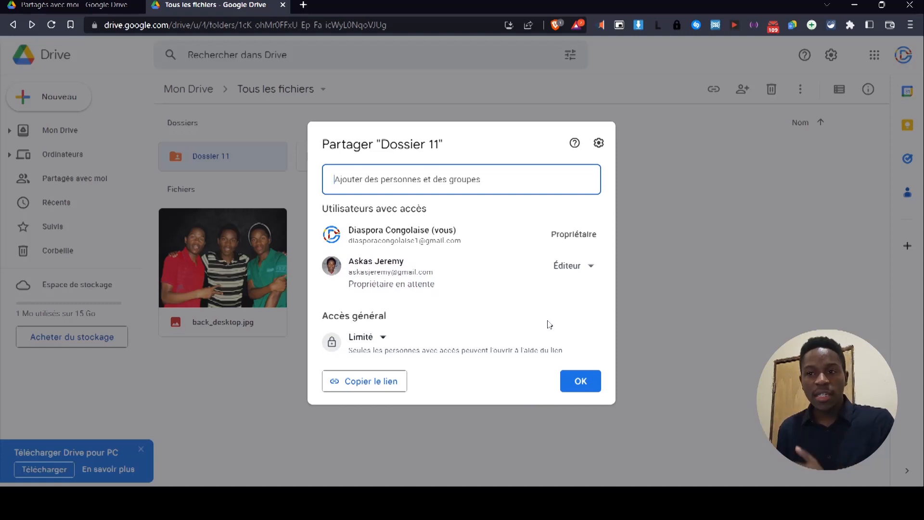
pyautogui.click(590, 381)
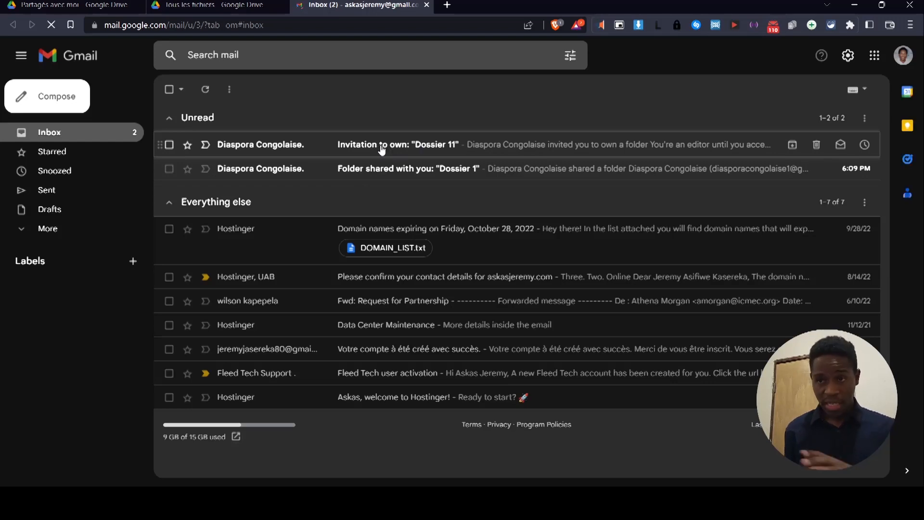
# Open the 'Invitation to own: Dossier 11' email and dismiss the Dynamic email tip.
pyautogui.click(382, 147)
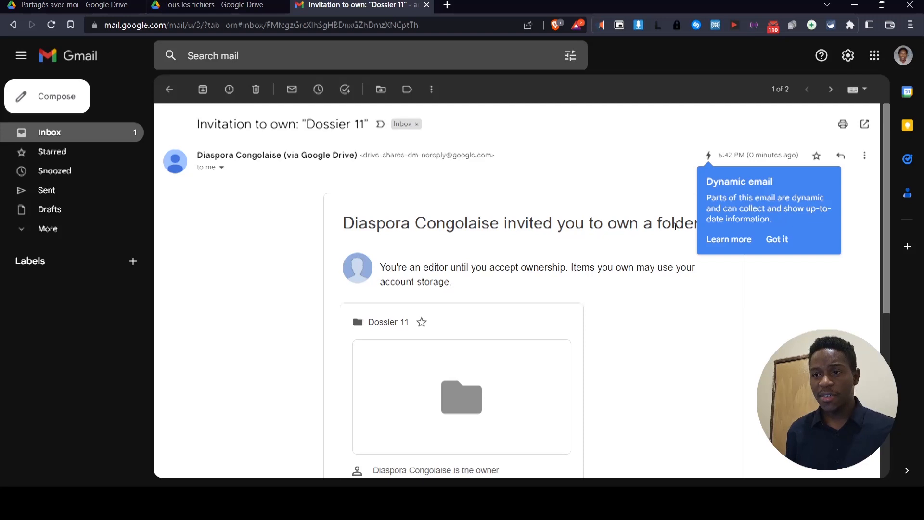
pyautogui.click(776, 239)
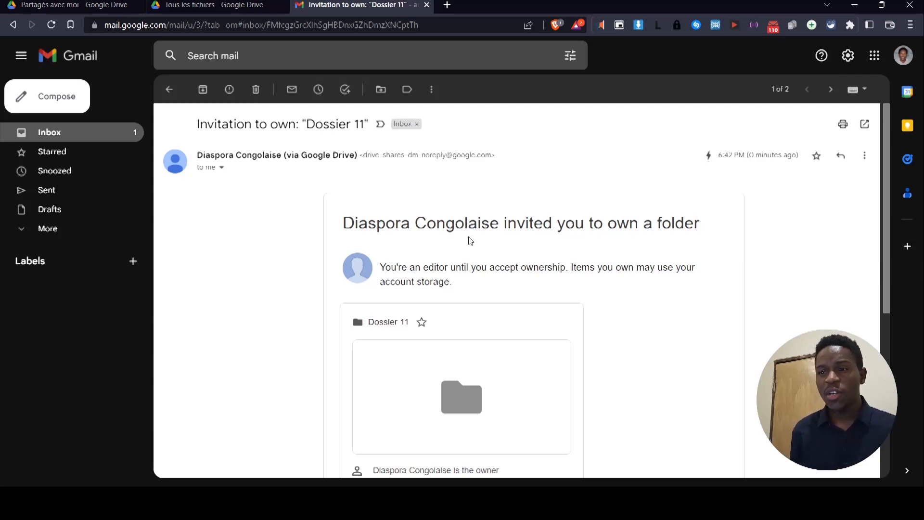
pyautogui.moveTo(377, 225); pyautogui.dragTo(477, 236)
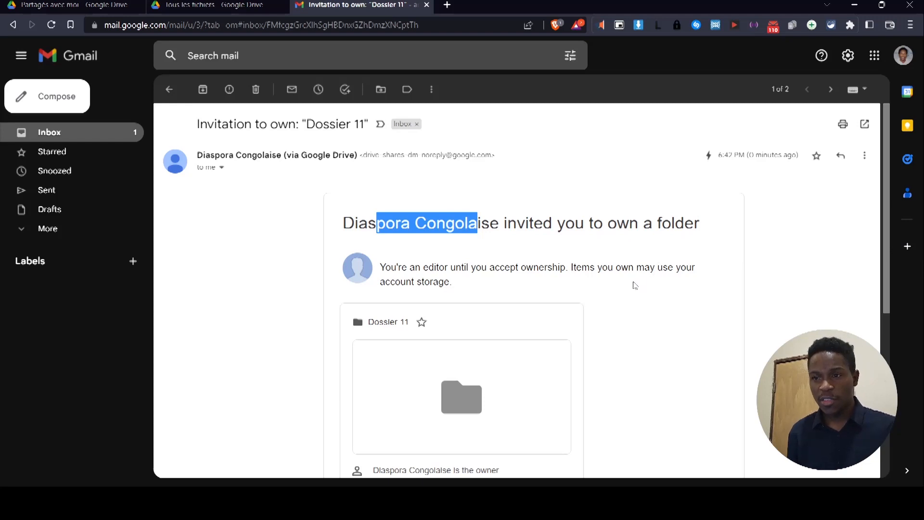
pyautogui.scroll(-4, 611, 293)
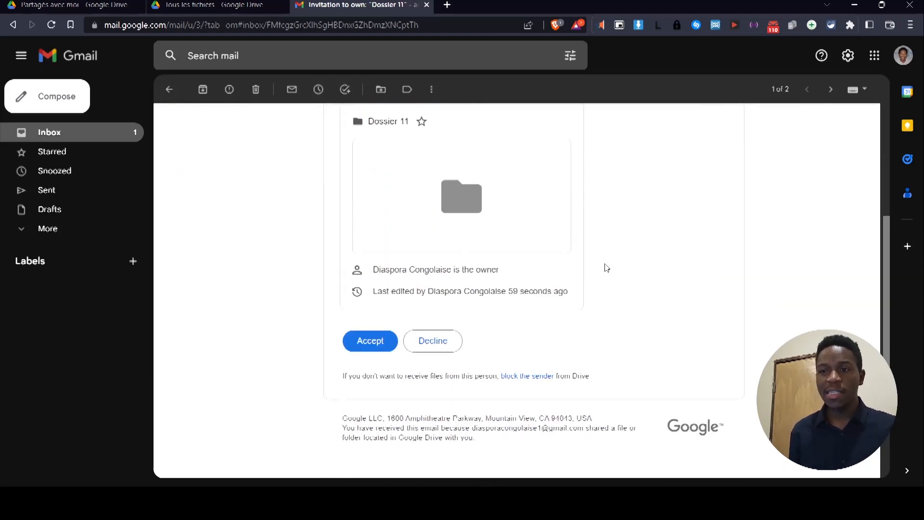
pyautogui.scroll(4, 679, 338)
# Accept the invitation, getting the confirmation 'You've accepted ownership of this file'.
pyautogui.scroll(-4, 677, 336)
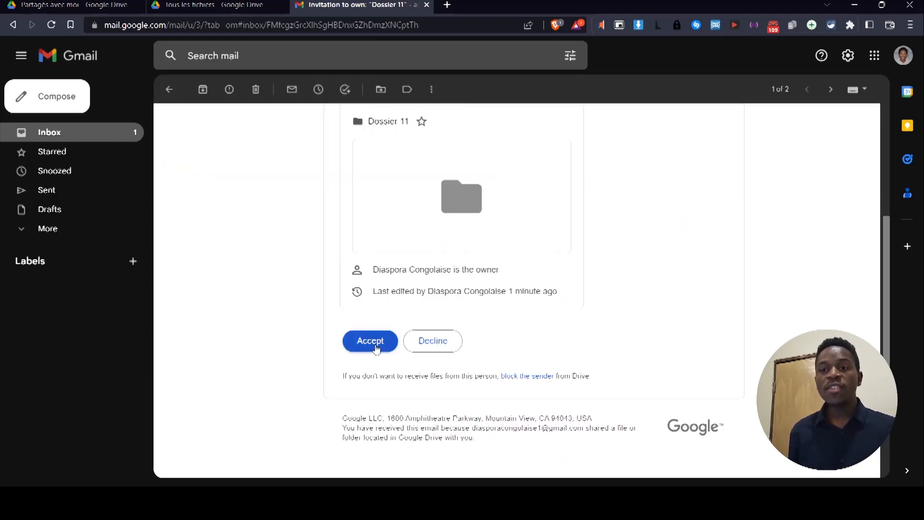
pyautogui.click(378, 345)
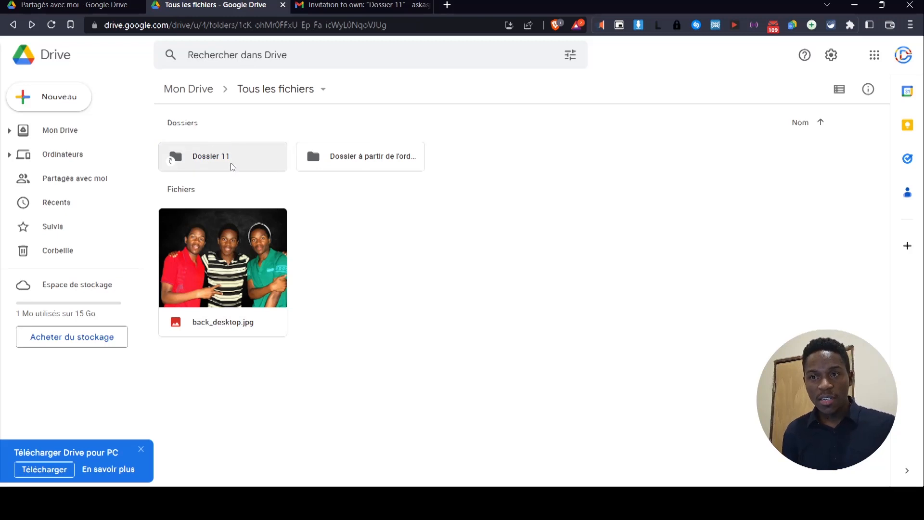
# Check Dossier 11's sharing settings: the other account is owner, this account is Éditeur.
pyautogui.rightClick(231, 167)
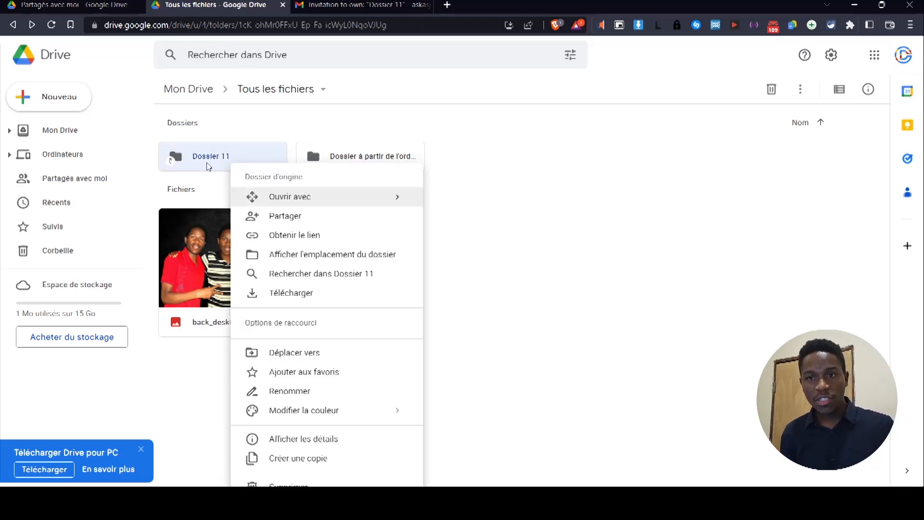
pyautogui.click(351, 220)
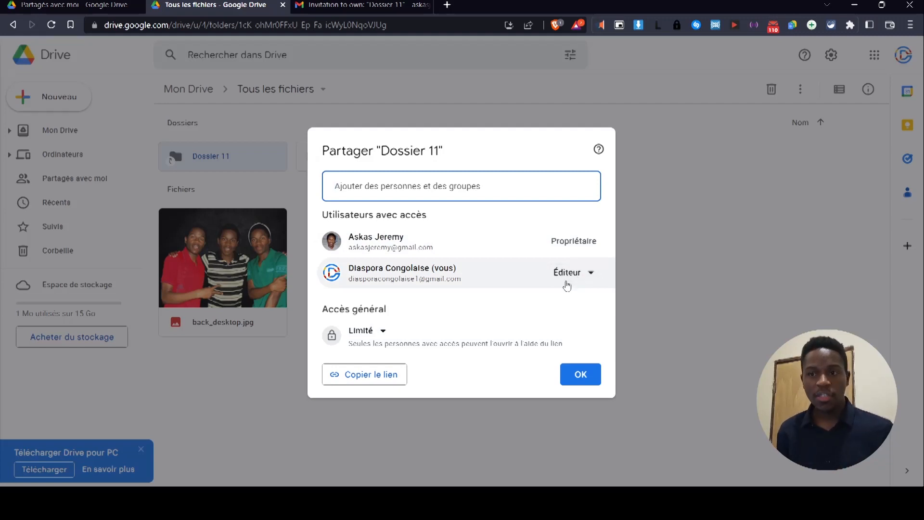
pyautogui.click(647, 230)
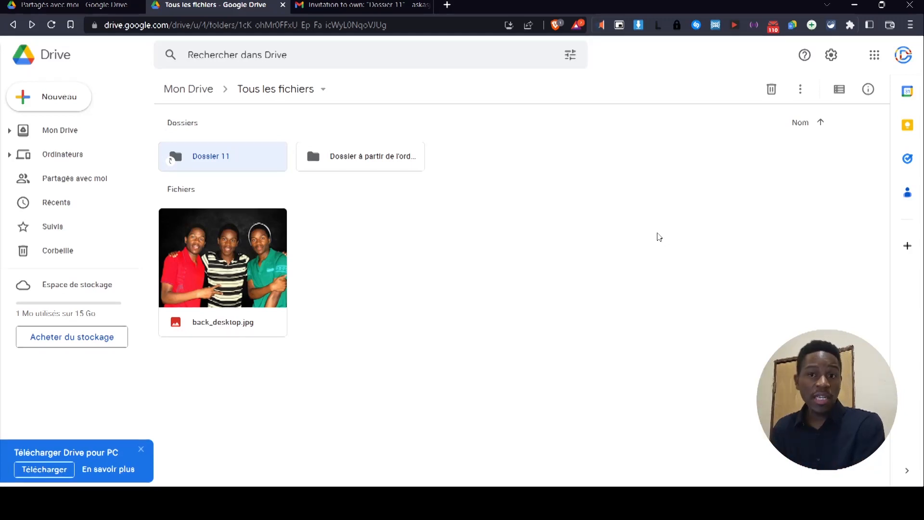
pyautogui.click(447, 216)
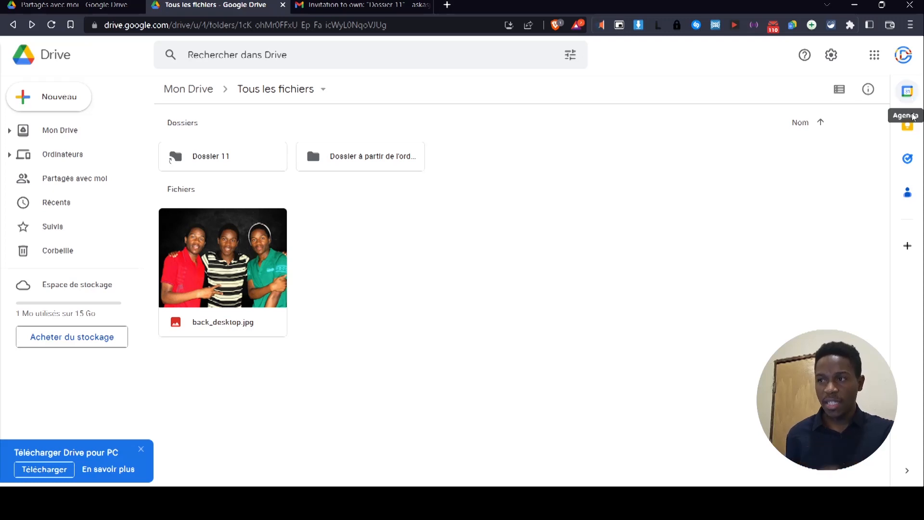
# Browse Agenda, Keep, Tasks and Contacts in the side panel; Contacts shows 'Aucun contact pour l'instant'.
pyautogui.click(908, 97)
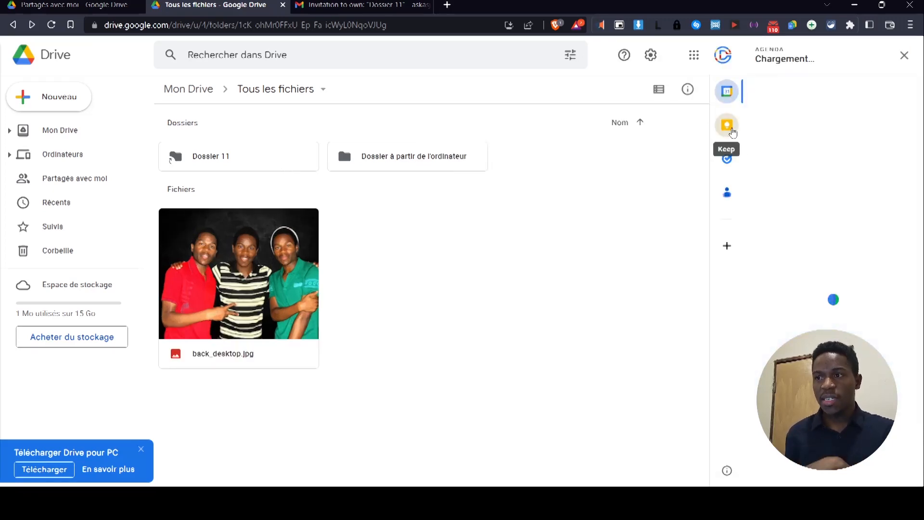
pyautogui.click(730, 128)
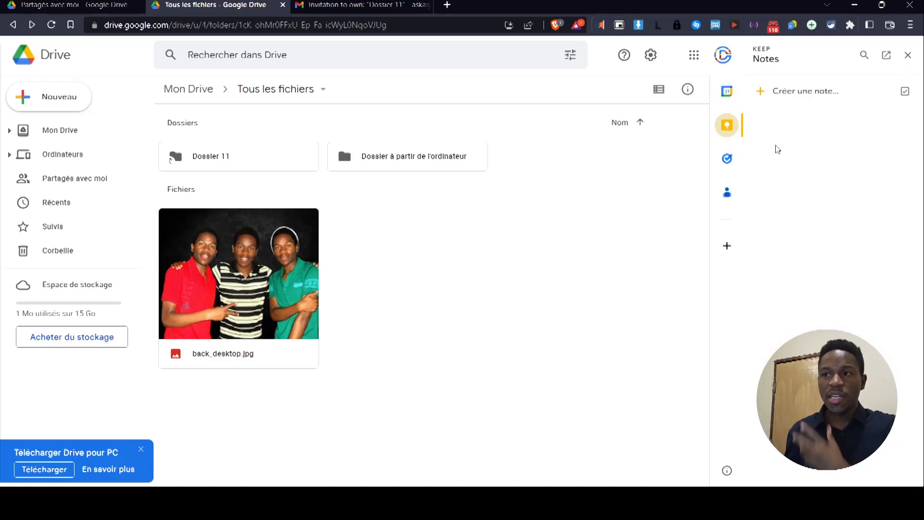
pyautogui.click(728, 159)
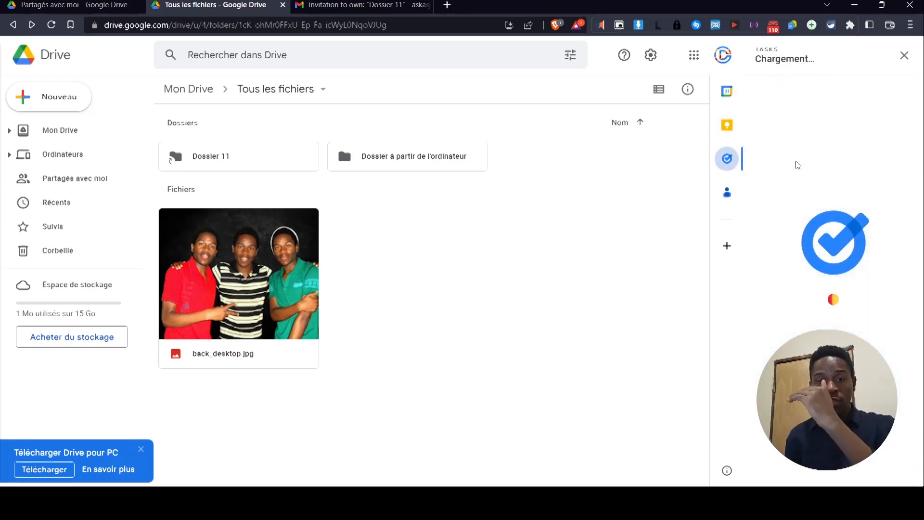
pyautogui.click(727, 194)
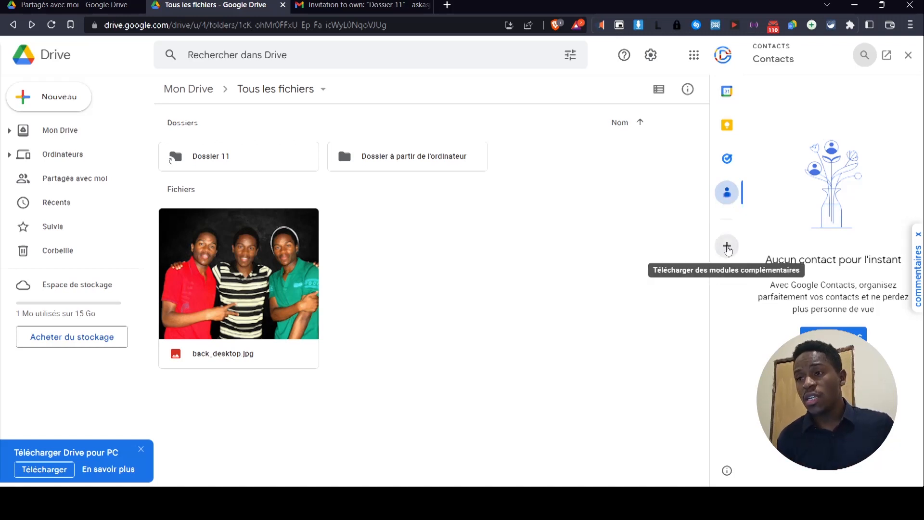
# Open the Workspace Marketplace and browse Drive apps with the Prix filter on all prices.
pyautogui.click(728, 247)
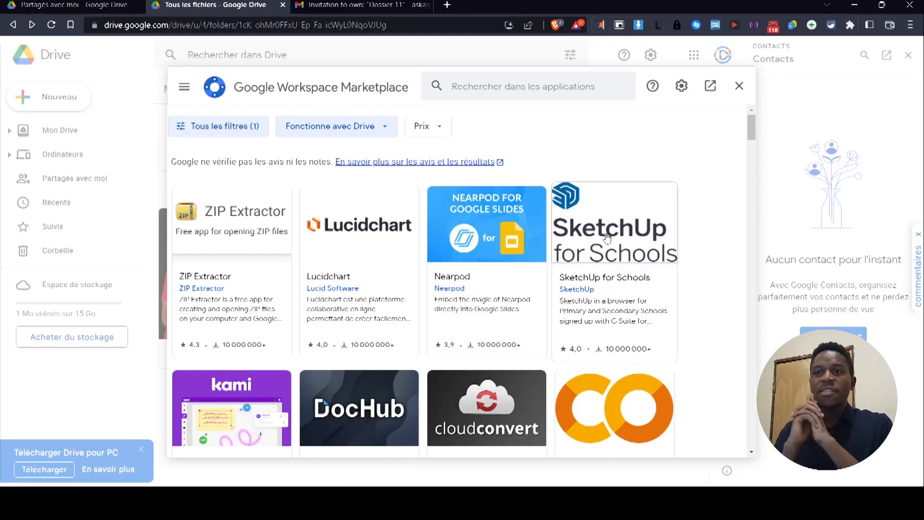
pyautogui.scroll(-5, 701, 293)
pyautogui.scroll(-1, 701, 293)
pyautogui.scroll(3, 701, 293)
pyautogui.scroll(-4, 701, 293)
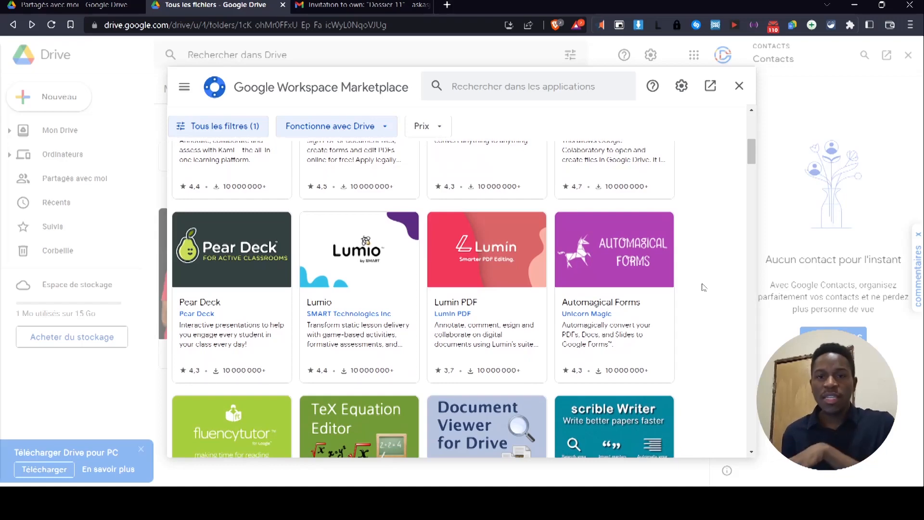
pyautogui.scroll(-1, 701, 284)
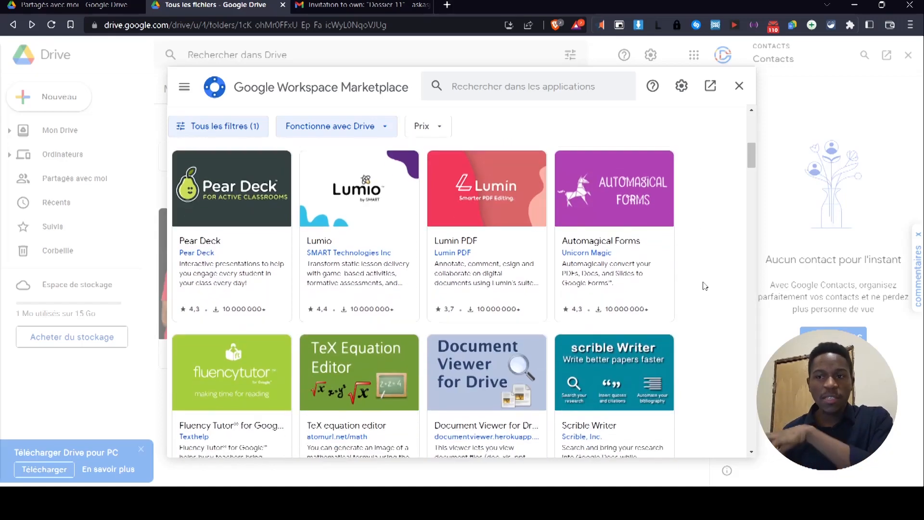
pyautogui.click(422, 127)
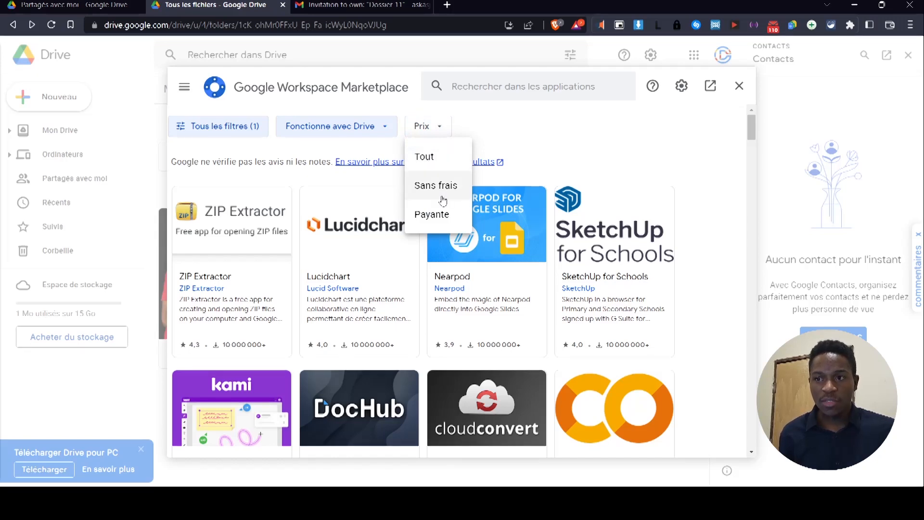
pyautogui.click(425, 156)
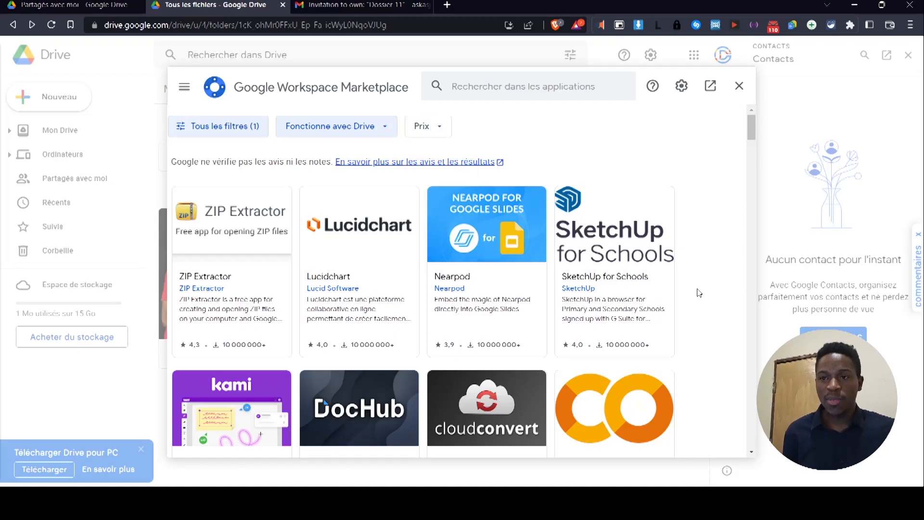
# Set the Prix filter to Sans frais, listing apps like Lucidchart, DocHub and Lumin PDF.
pyautogui.scroll(-15, 467, 294)
pyautogui.scroll(15, 468, 295)
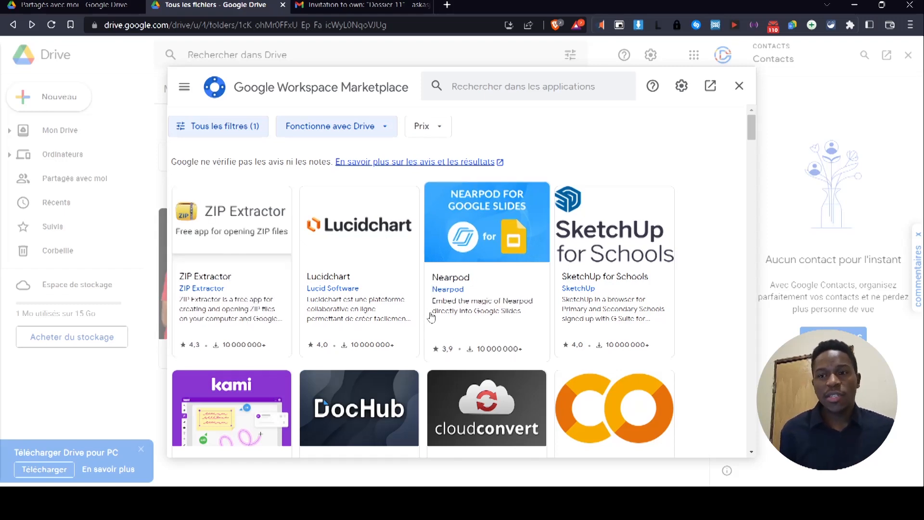
pyautogui.scroll(-5, 501, 289)
pyautogui.scroll(5, 481, 240)
pyautogui.click(437, 136)
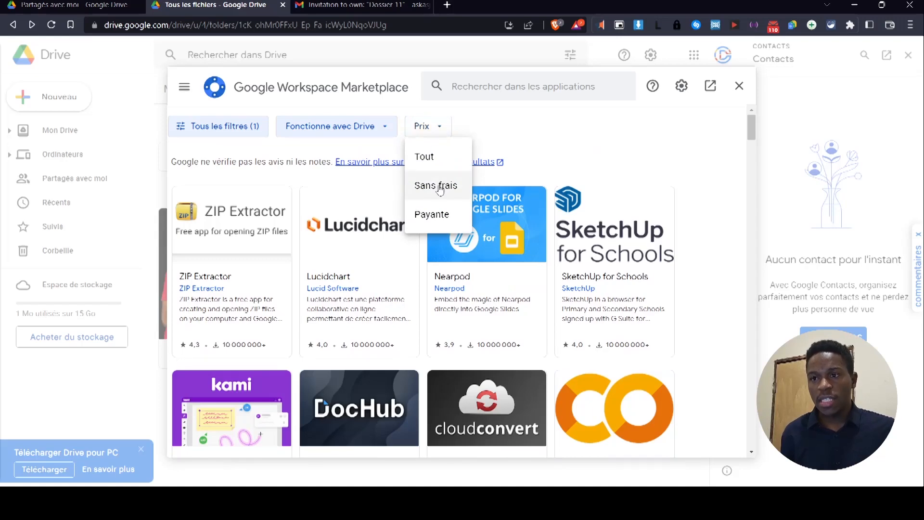
pyautogui.click(438, 185)
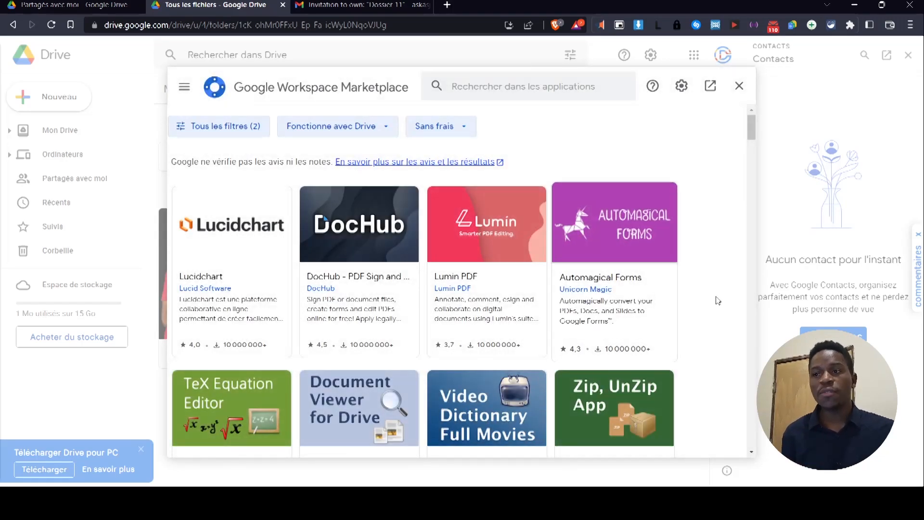
pyautogui.scroll(-10, 718, 296)
pyautogui.scroll(-5, 717, 296)
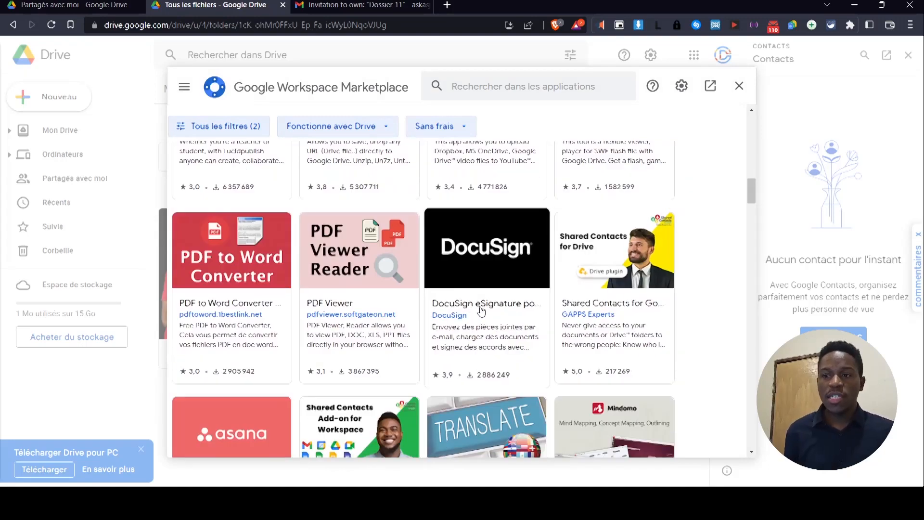
pyautogui.scroll(15, 357, 299)
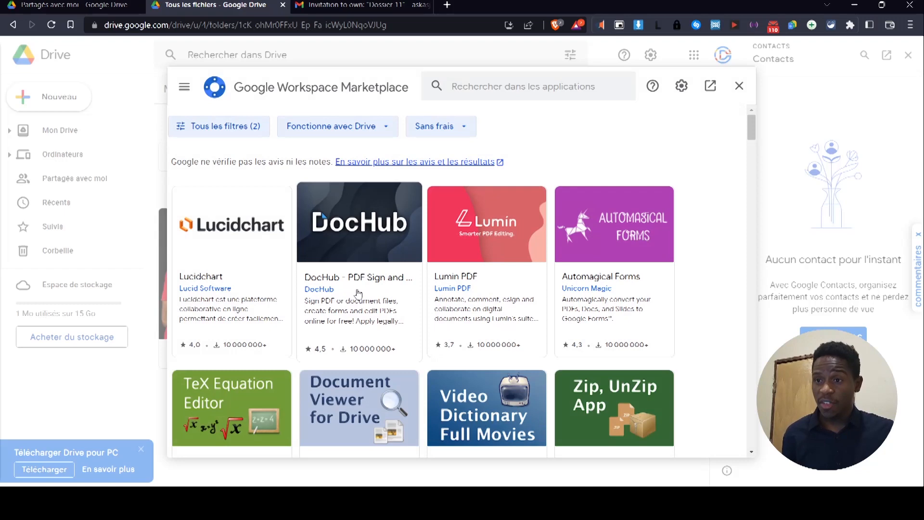
# Install DocHub - PDF Sign and Edit from its Marketplace card, granting permission and confirming the account.
pyautogui.click(363, 287)
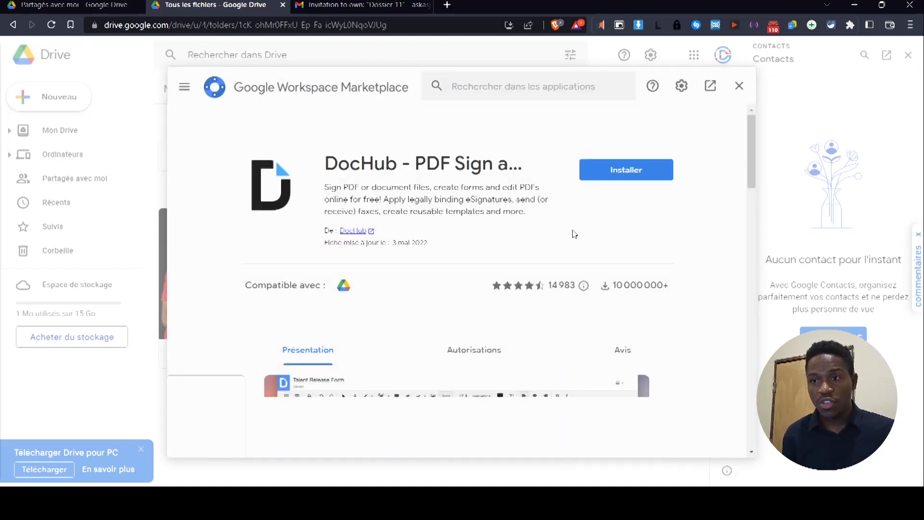
pyautogui.click(606, 179)
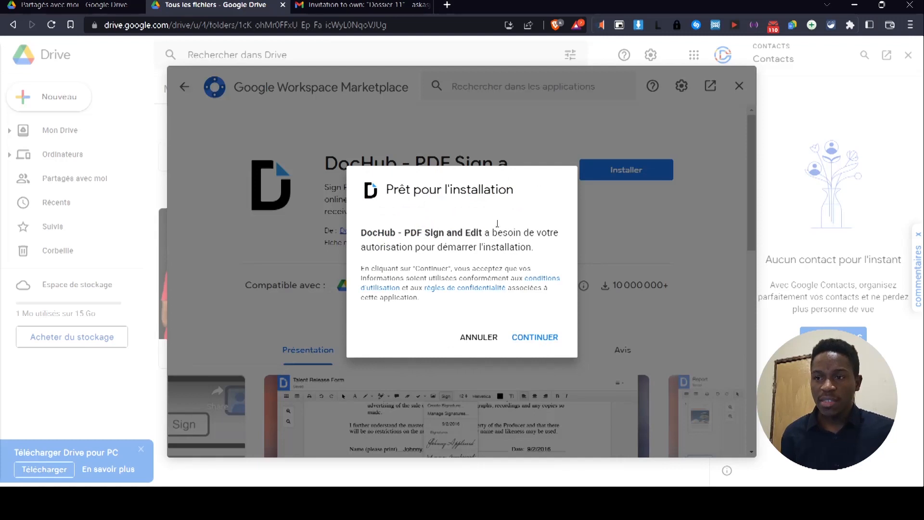
pyautogui.click(546, 338)
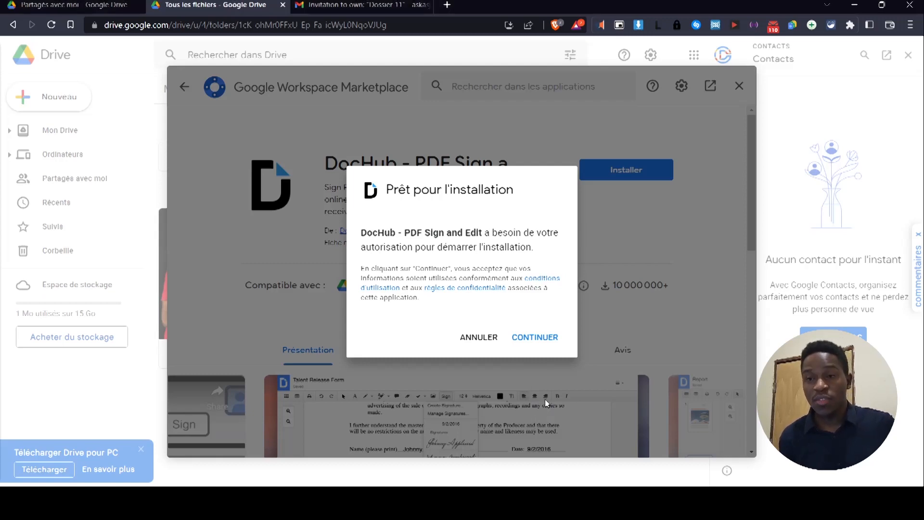
pyautogui.click(535, 337)
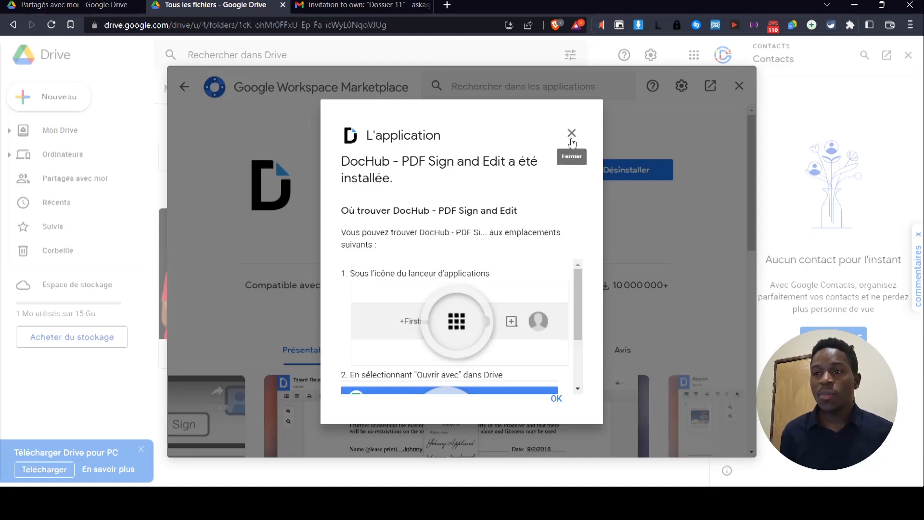
pyautogui.scroll(-3, 540, 272)
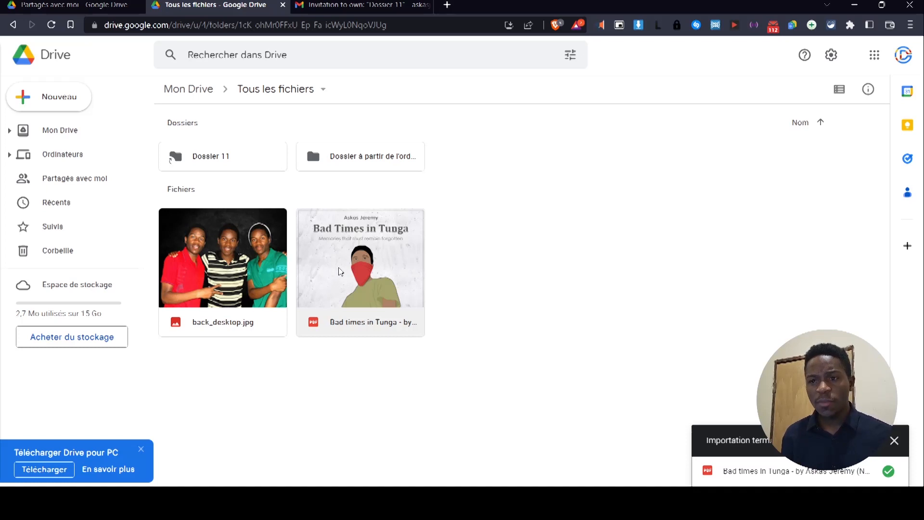
# Check the Bad times in Tunga PDF's Ouvrir avec options, then close the finished-upload notice.
pyautogui.rightClick(354, 262)
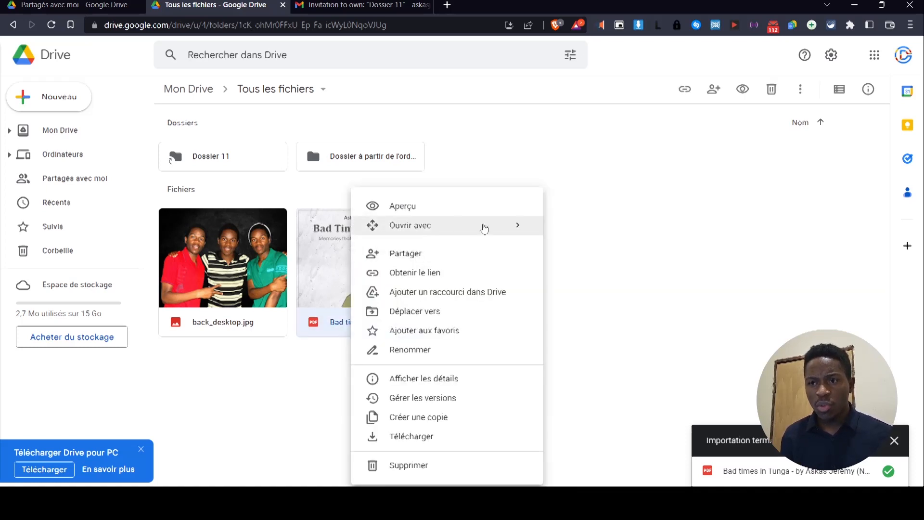
pyautogui.moveTo(487, 228)
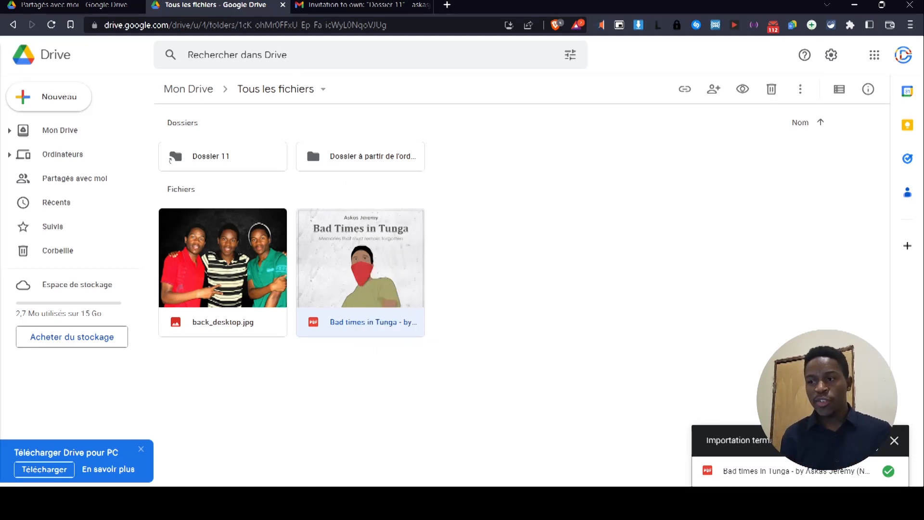
pyautogui.click(895, 442)
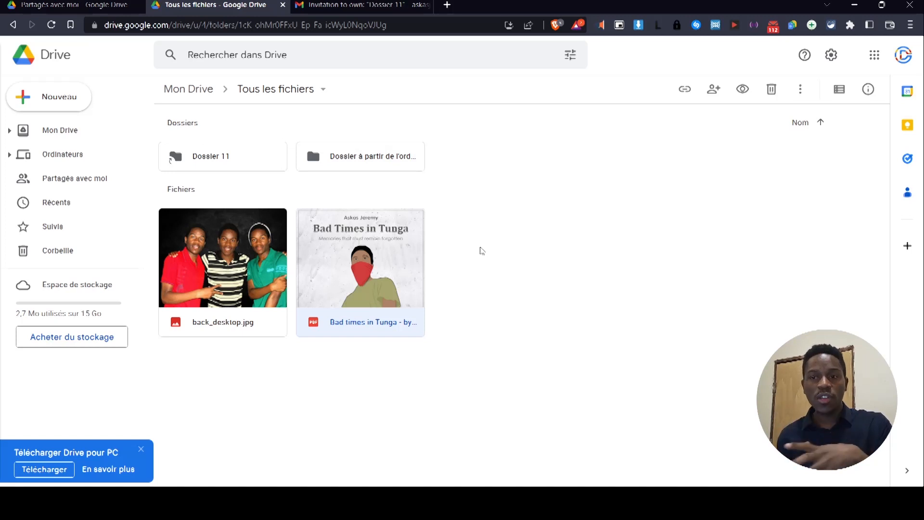
pyautogui.click(540, 271)
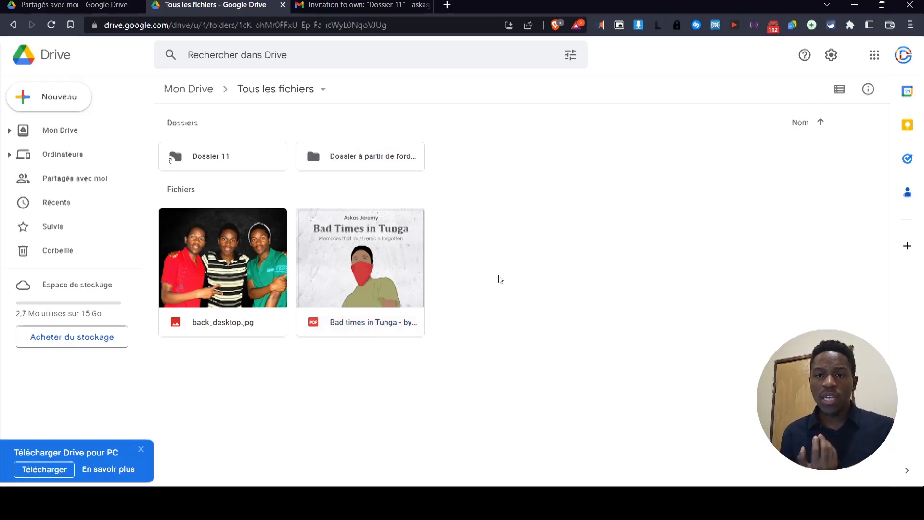
# Glance at the Aide panel, then choose Formation from the Help menu to open Drive training.
pyautogui.click(804, 54)
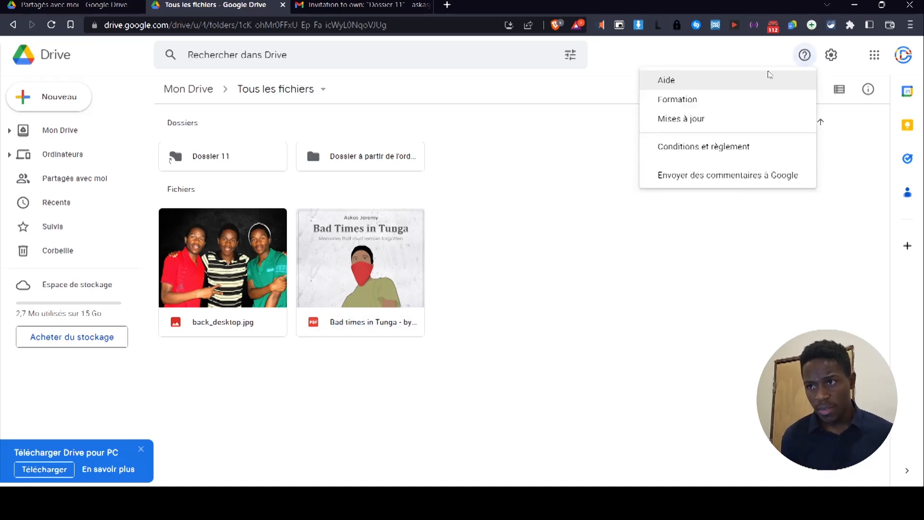
pyautogui.click(728, 88)
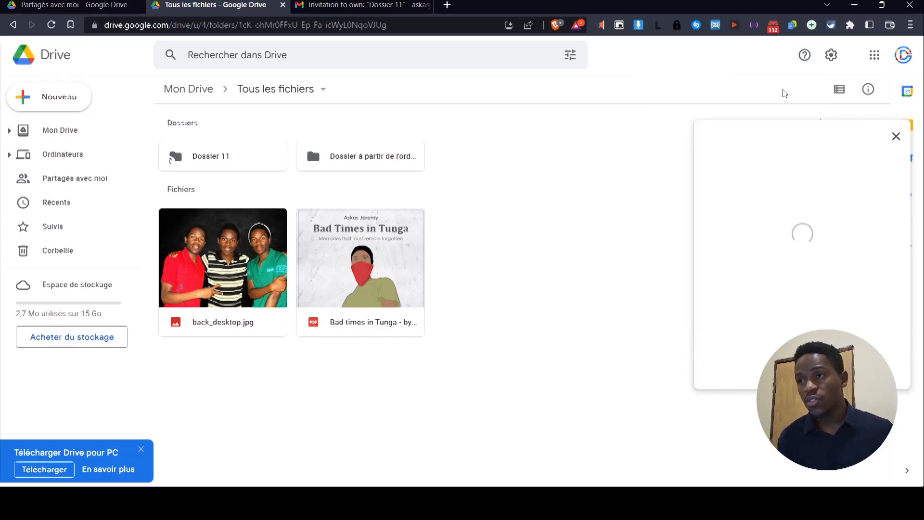
pyautogui.click(804, 56)
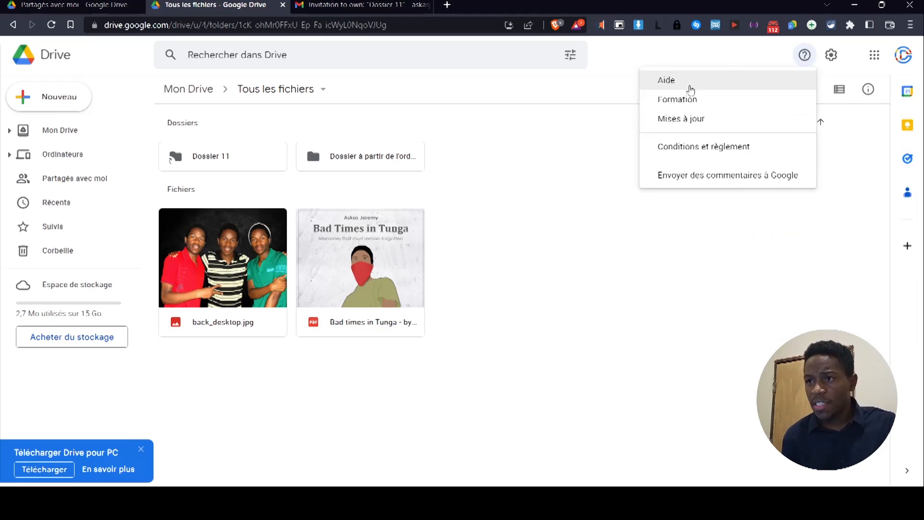
pyautogui.click(687, 102)
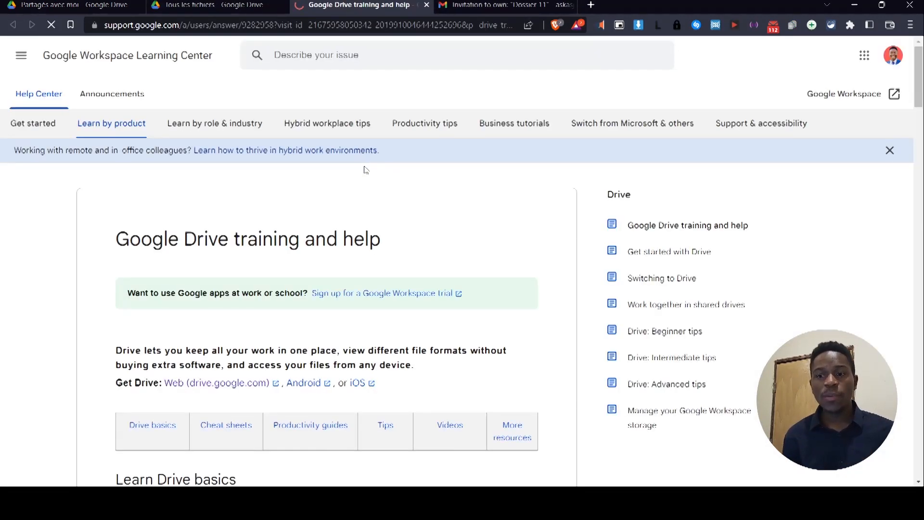
# Browse the Learn Drive basics guides, then switch back to the Google Drive tab with Ctrl+Shift+Tab.
pyautogui.scroll(-7, 94, 326)
pyautogui.scroll(-6, 97, 320)
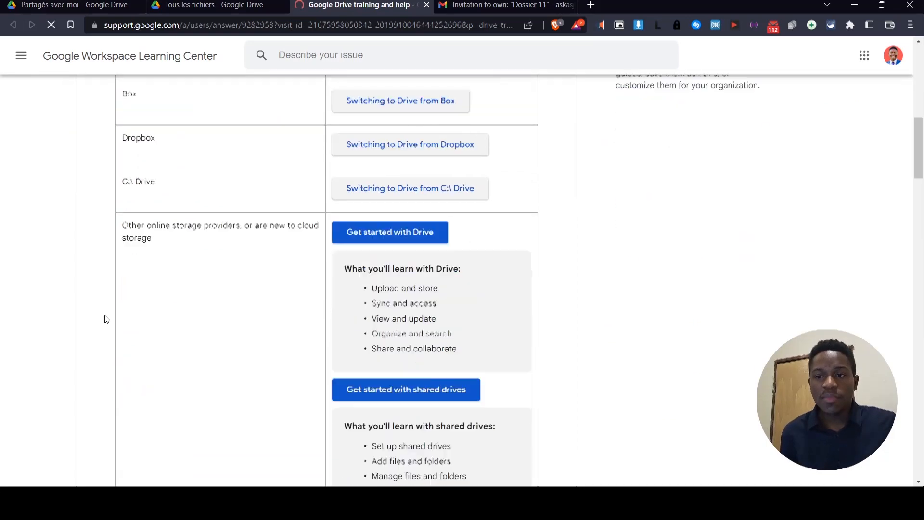
pyautogui.scroll(-8, 107, 320)
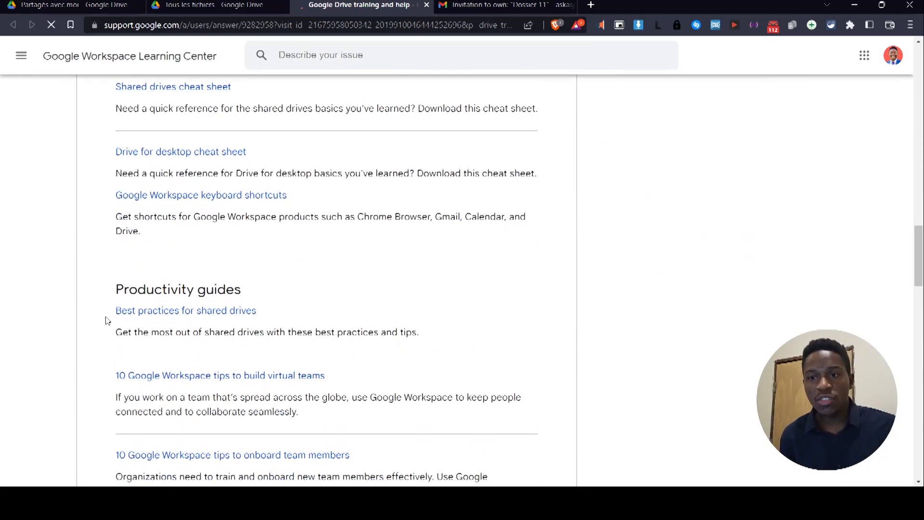
pyautogui.scroll(12, 106, 320)
pyautogui.scroll(-8, 107, 319)
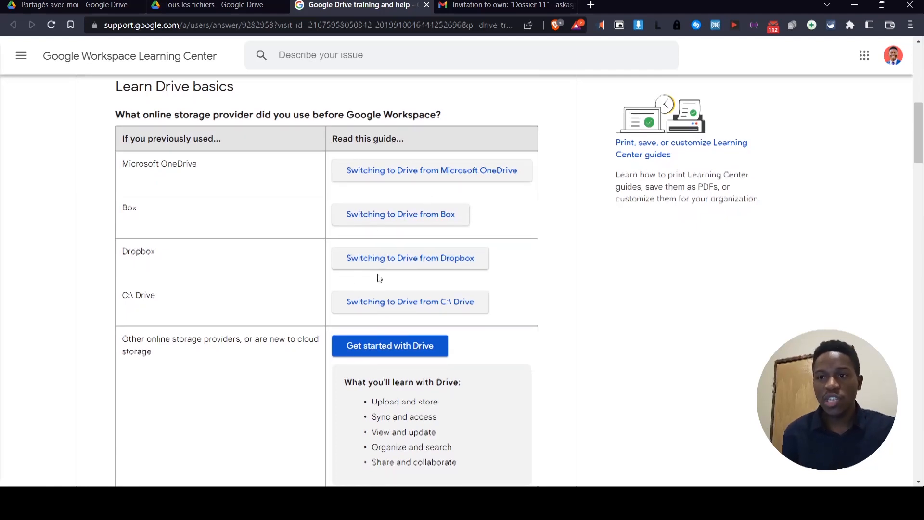
pyautogui.hotkey('ctrl', 'shift', 'Tab')
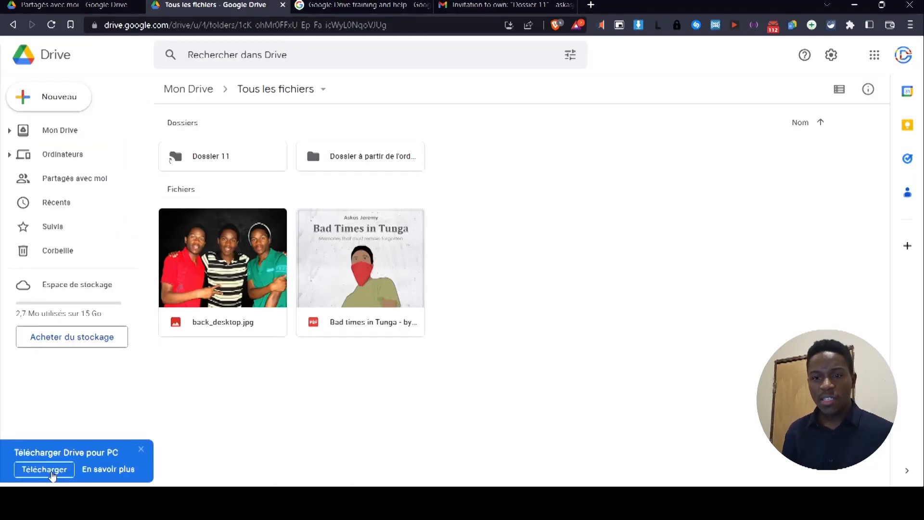